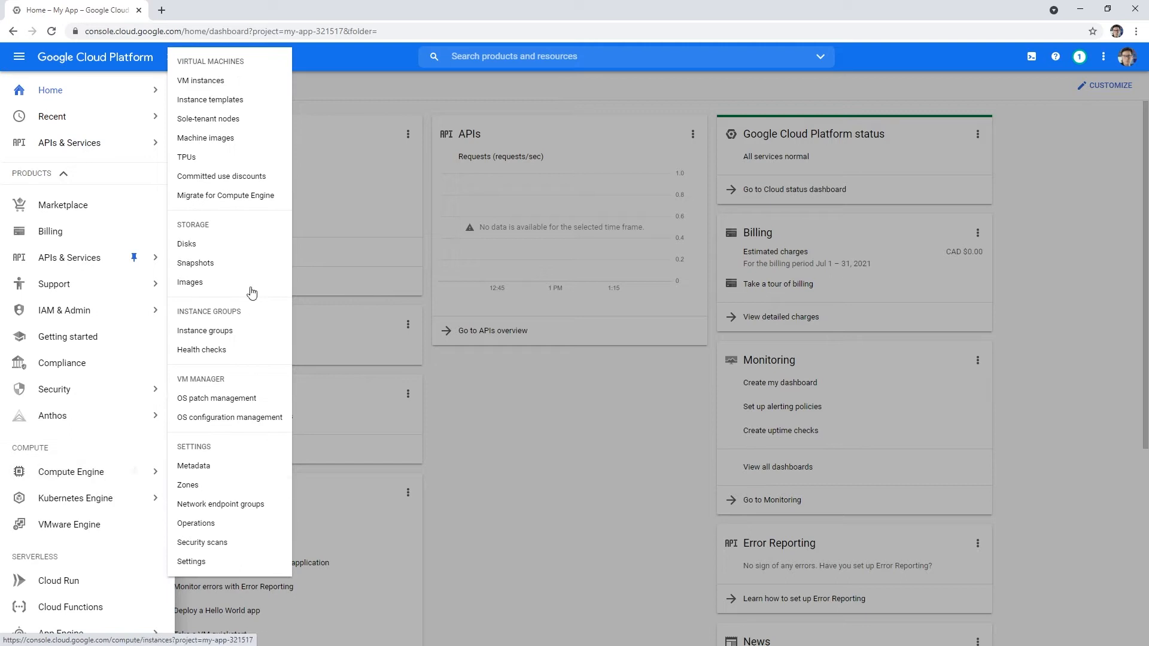
Open the Compute Engine VM instances page, enable the Compute Engine API for the project, and reload the page.
{"action": "left_click", "coordinate": [215, 81]}
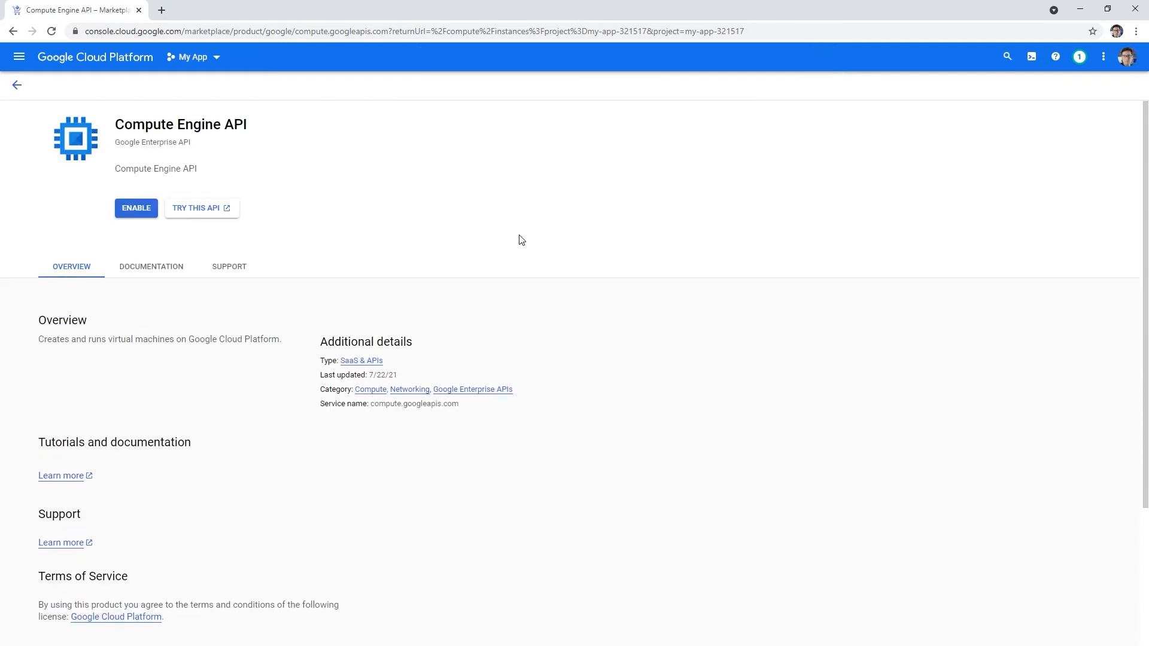
{"action": "left_click", "coordinate": [134, 210]}
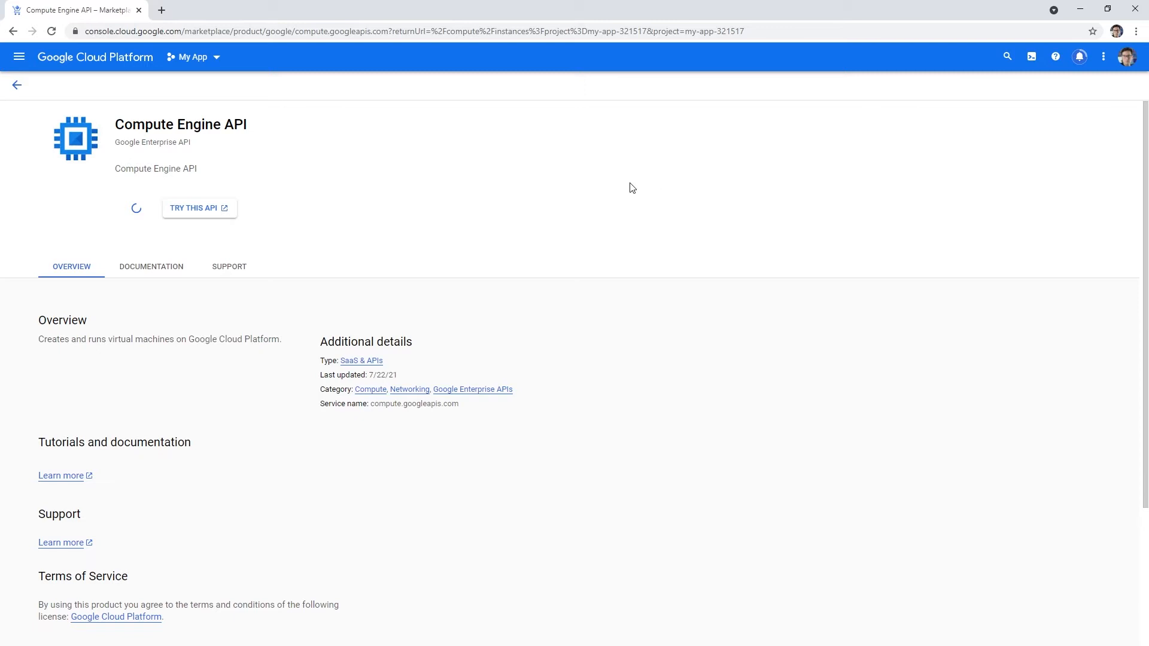
{"action": "left_click", "coordinate": [299, 33]}
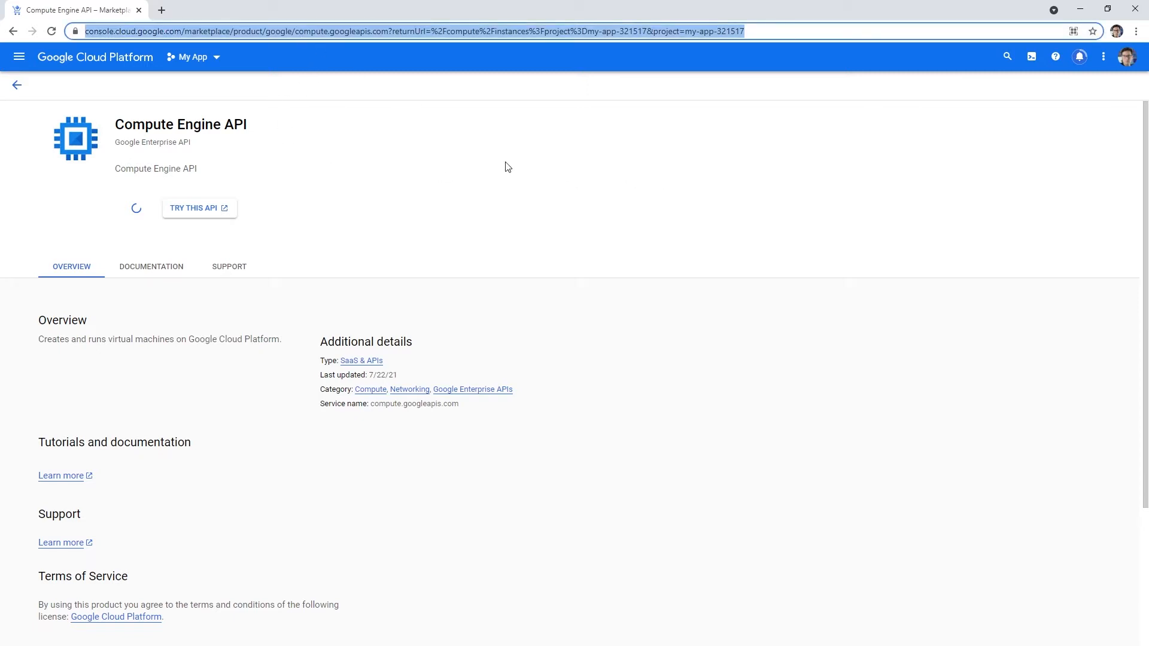
{"action": "key", "text": "Return"}
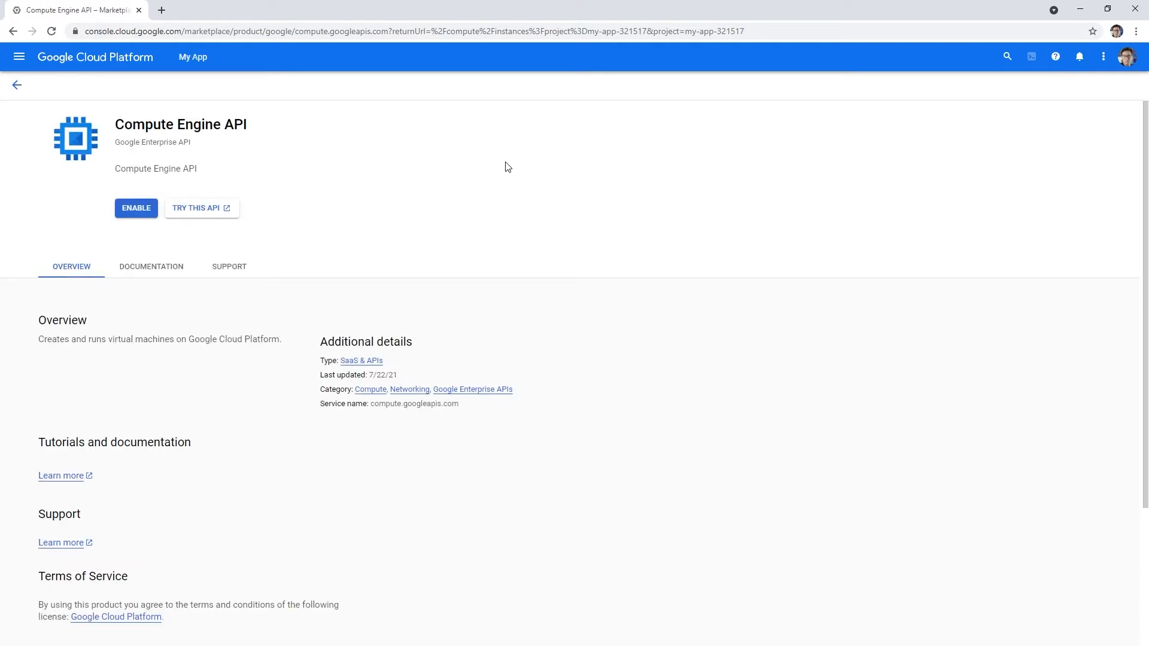
Retry enabling the Compute Engine API, dismissing the error dialog between attempts.
{"action": "left_click", "coordinate": [136, 208]}
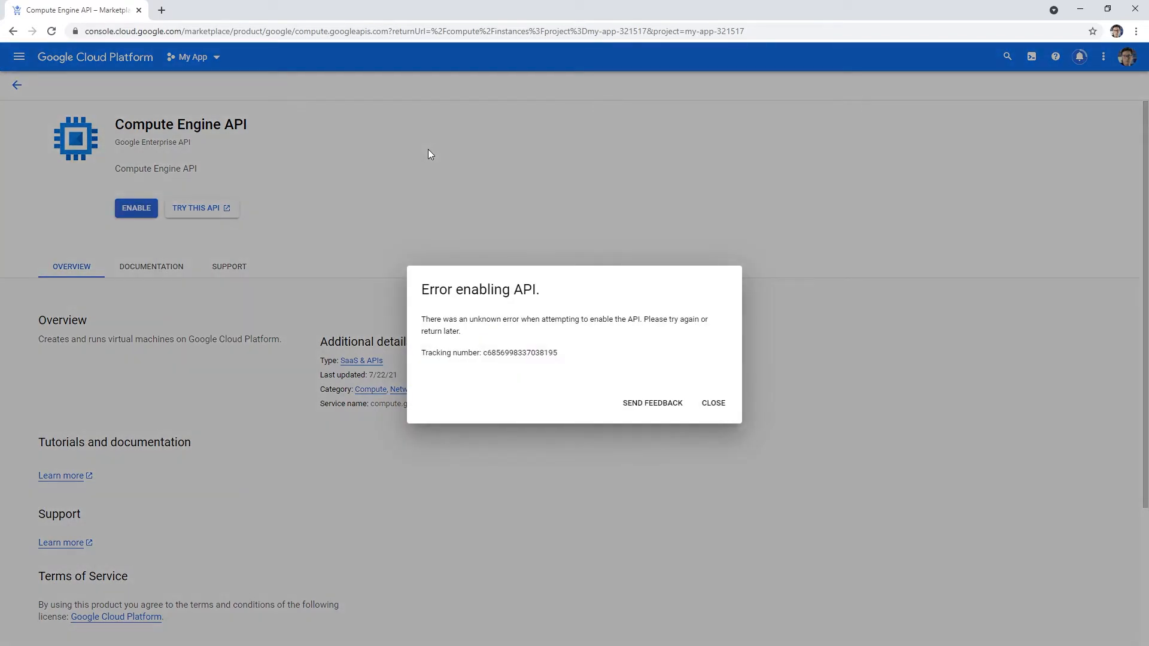
{"action": "left_click", "coordinate": [712, 402]}
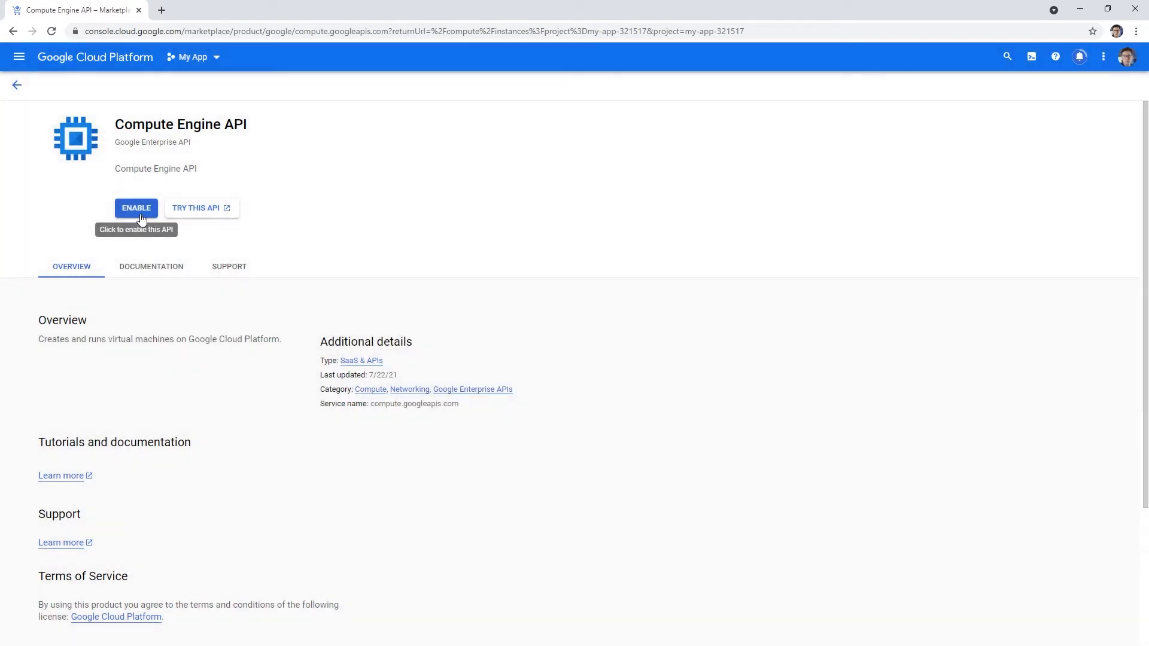
{"action": "left_click", "coordinate": [137, 210]}
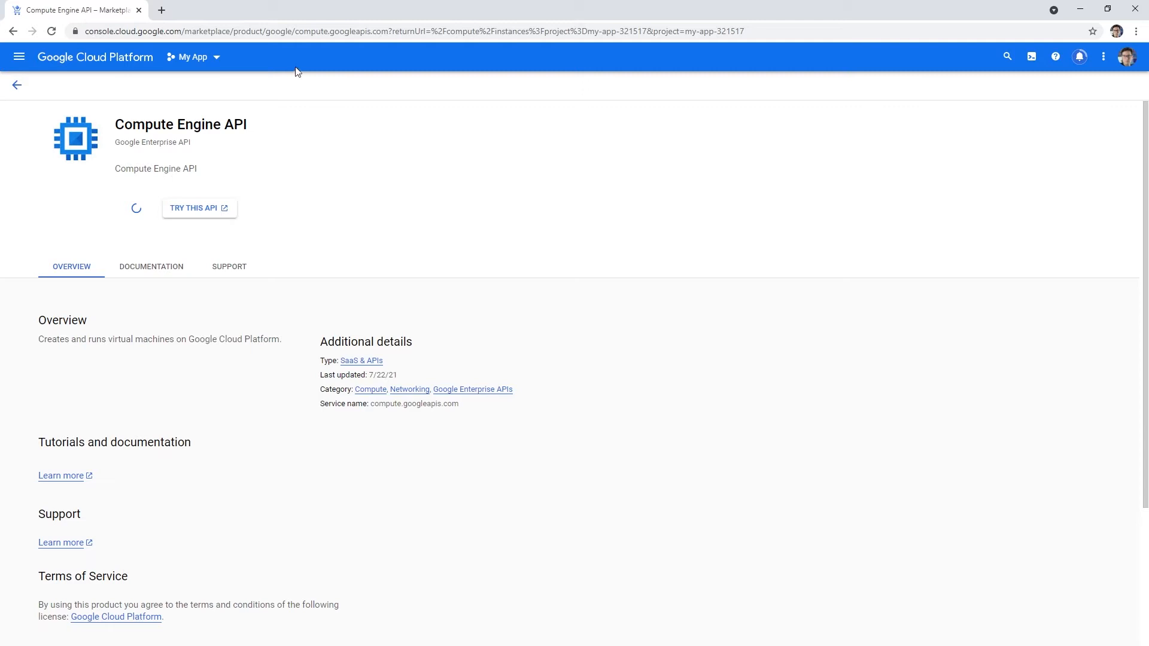
Reload the Compute Engine API page and check the notifications for the service's activation status.
{"action": "double_click", "coordinate": [309, 31]}
{"action": "left_click", "coordinate": [470, 31]}
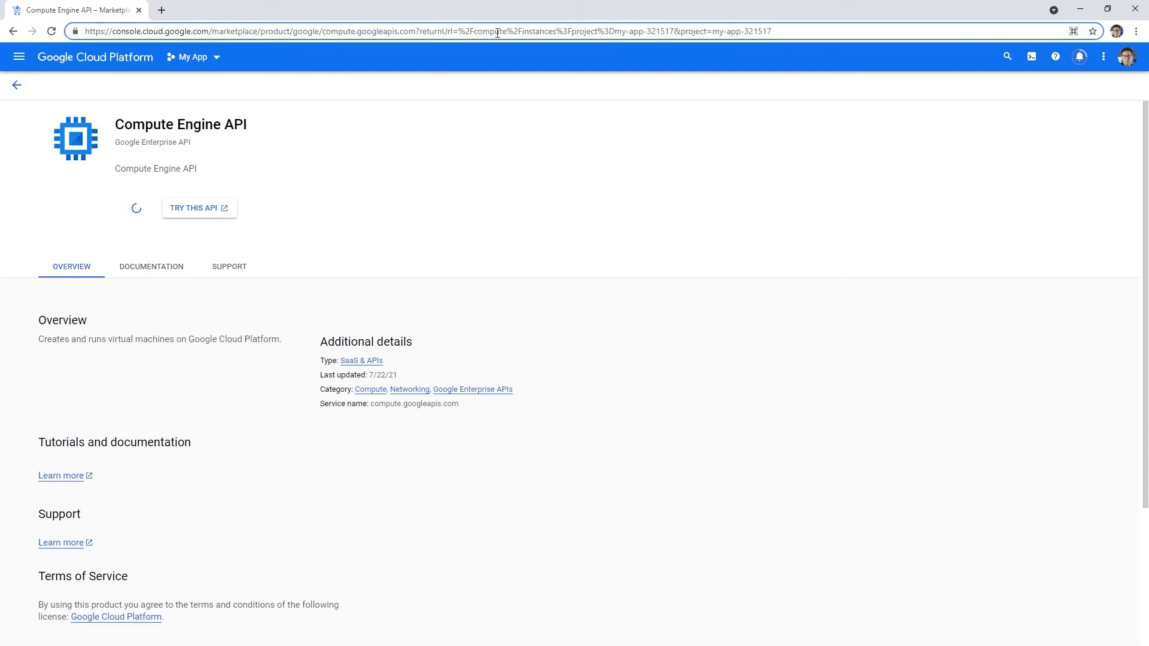
{"action": "key", "text": "Return"}
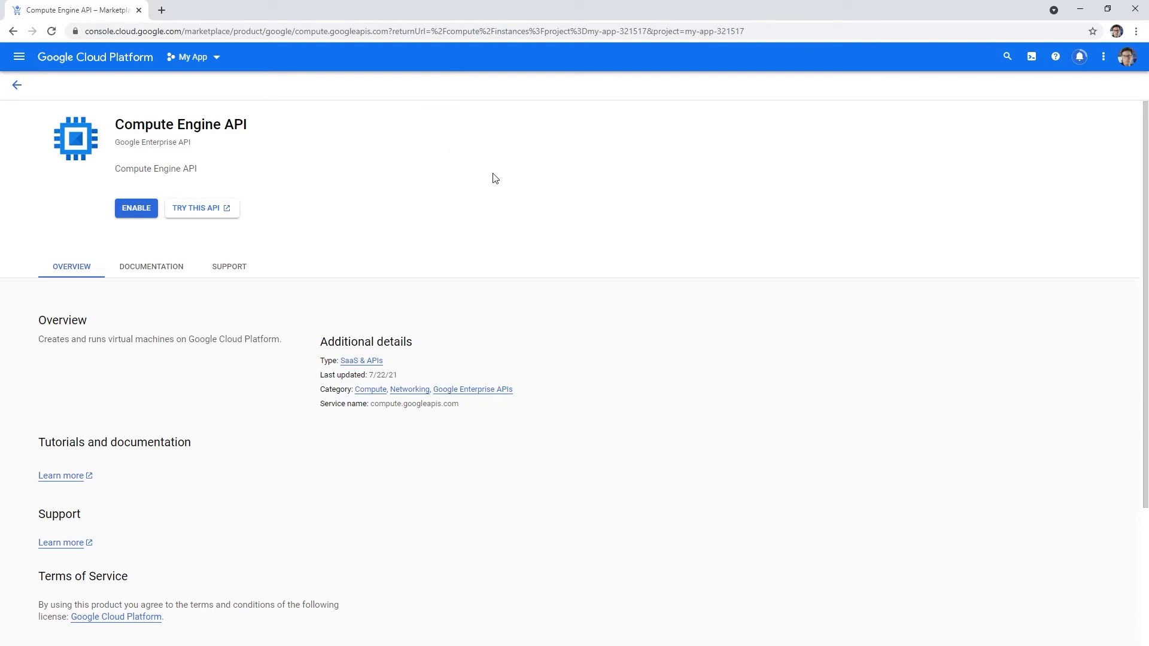
{"action": "left_click", "coordinate": [1082, 55]}
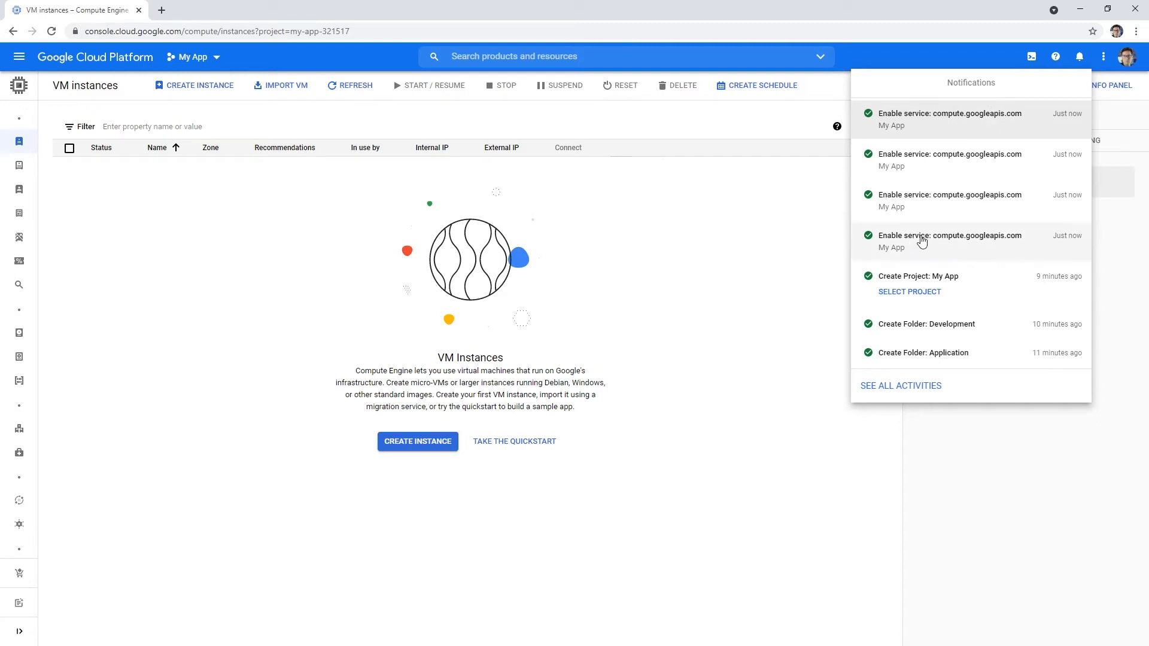
{"action": "left_click", "coordinate": [731, 226]}
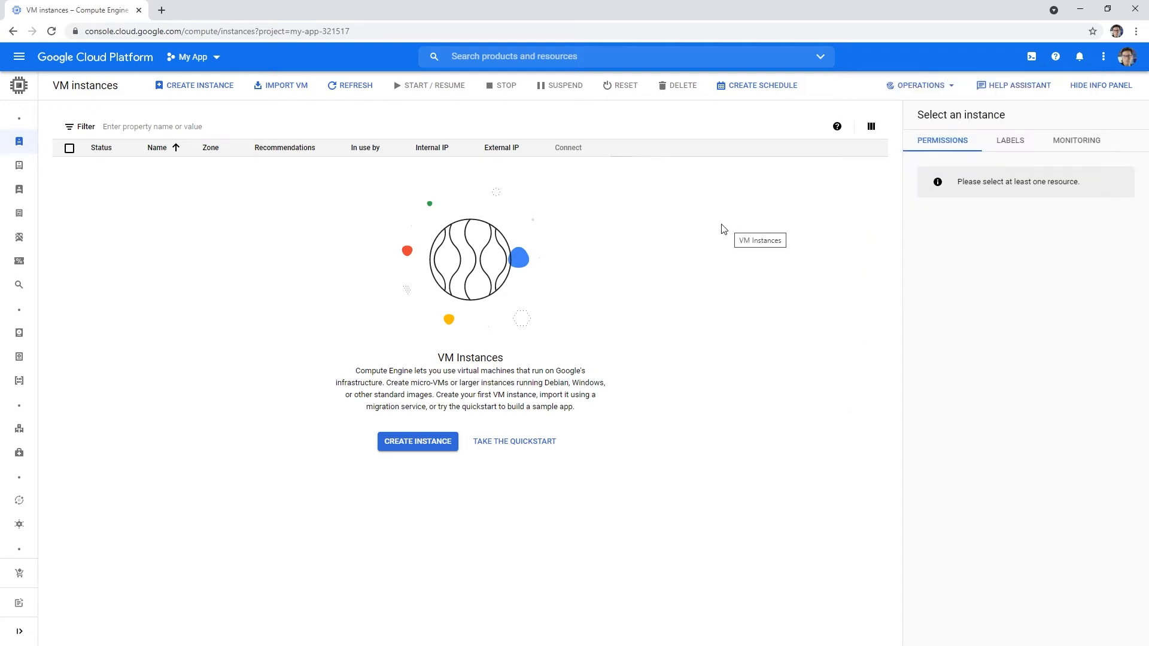
Open the Compute Engine quickstart, read through the guided walkthrough for building a to-do app with MongoDB, and leave the tutorial.
{"action": "left_click", "coordinate": [507, 446]}
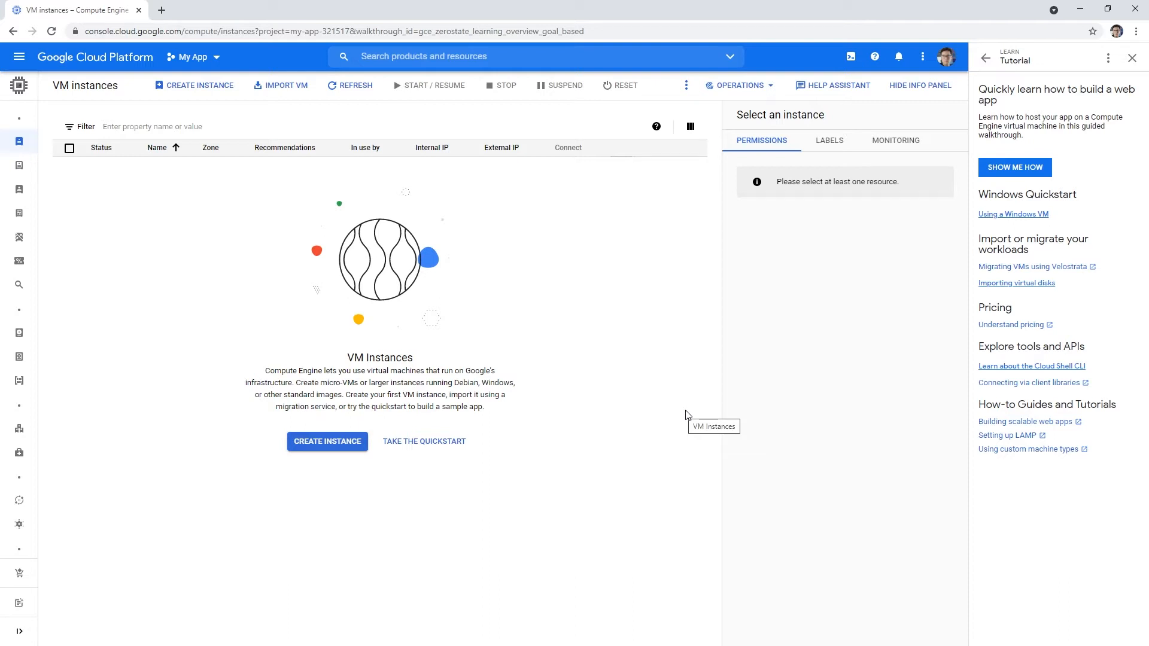
{"action": "left_click", "coordinate": [1015, 167]}
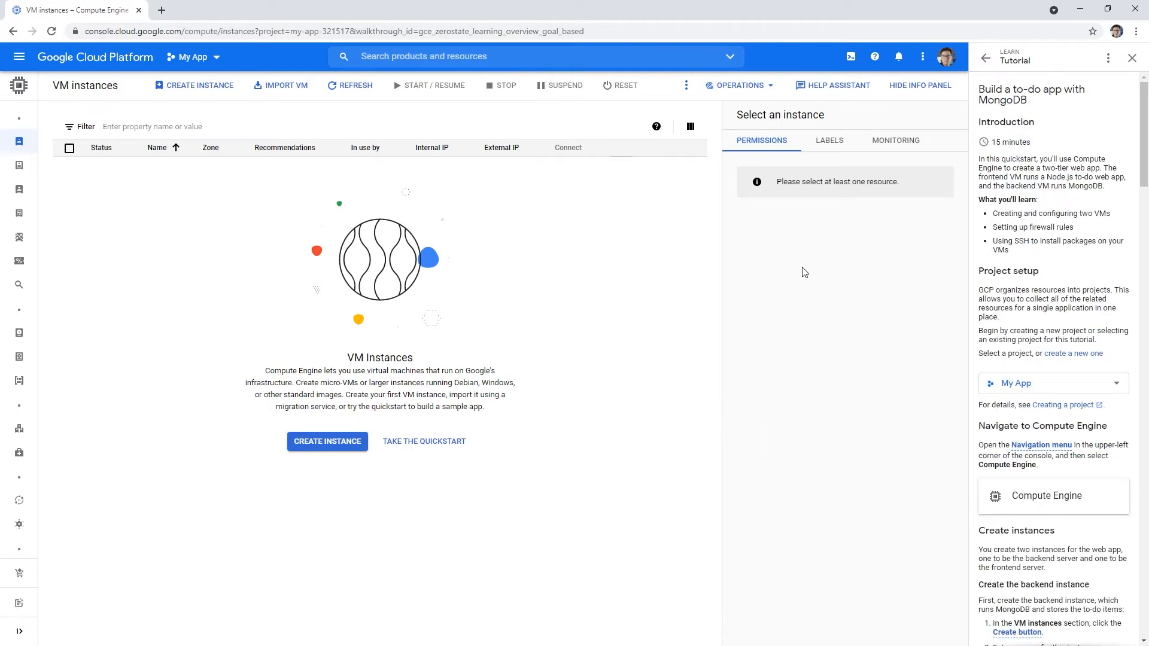
{"action": "scroll", "coordinate": [1098, 454], "scroll_direction": "down", "scroll_amount": 7}
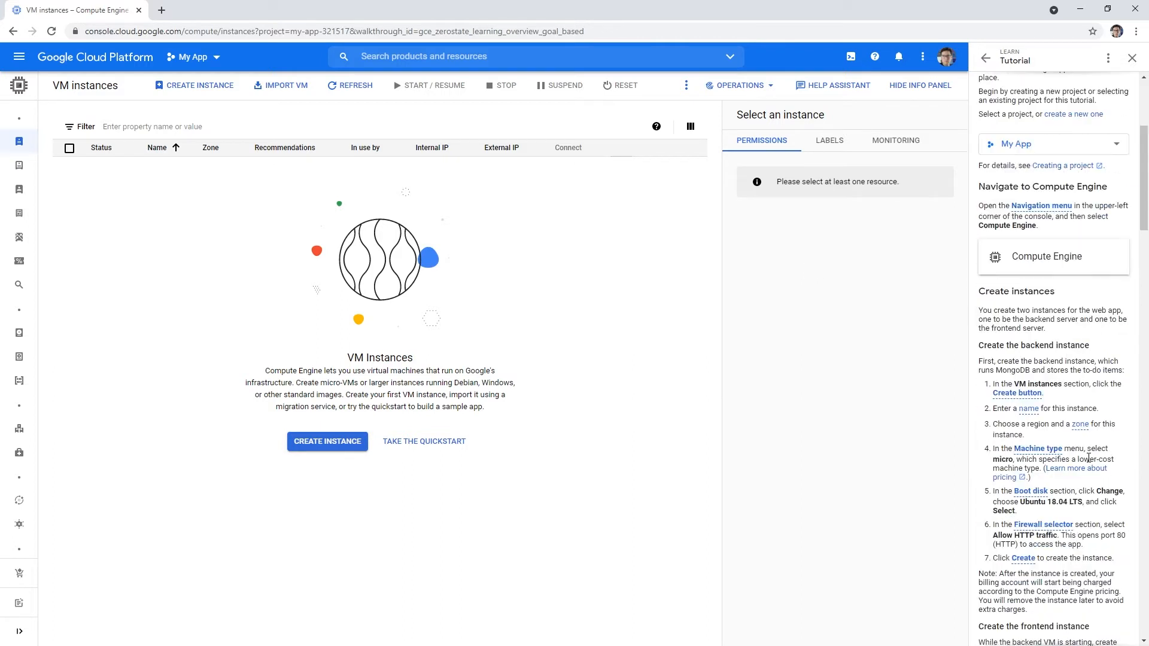
{"action": "scroll", "coordinate": [1054, 453], "scroll_direction": "down", "scroll_amount": 13}
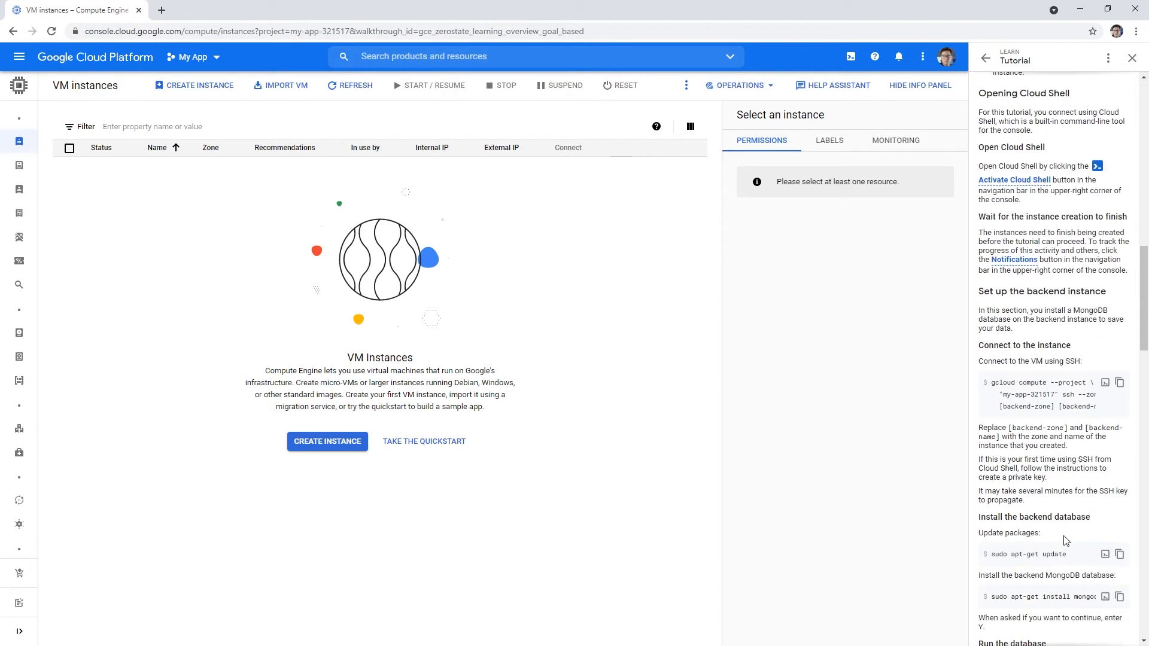
{"action": "scroll", "coordinate": [1054, 530], "scroll_direction": "up", "scroll_amount": 12}
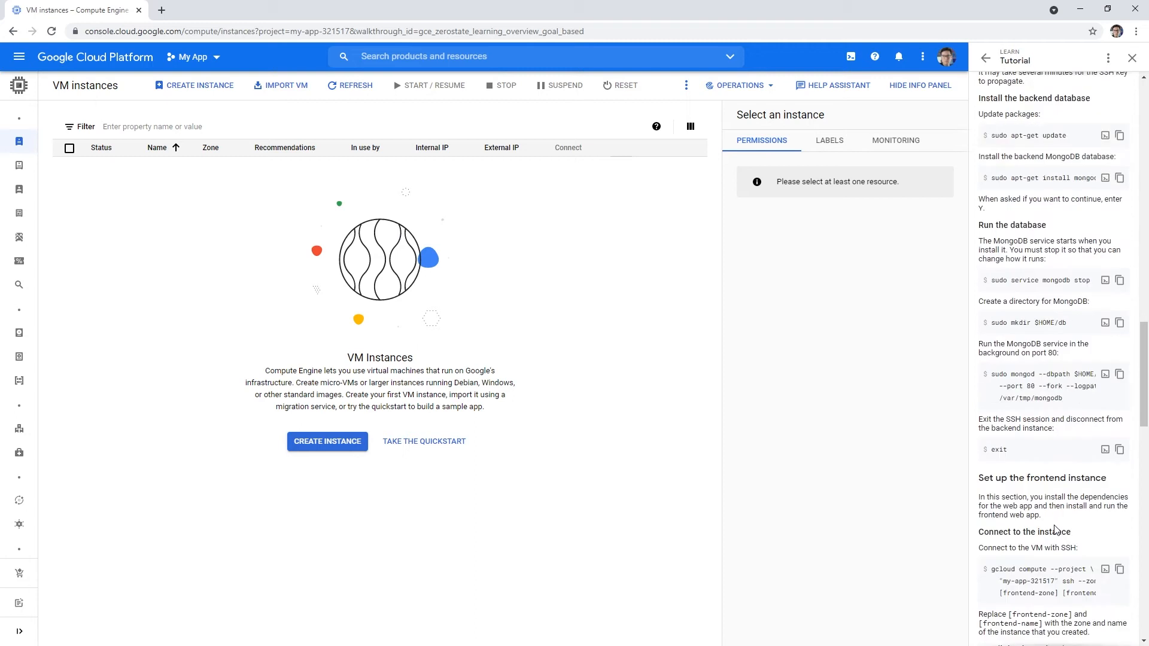
{"action": "scroll", "coordinate": [1056, 560], "scroll_direction": "up", "scroll_amount": 7}
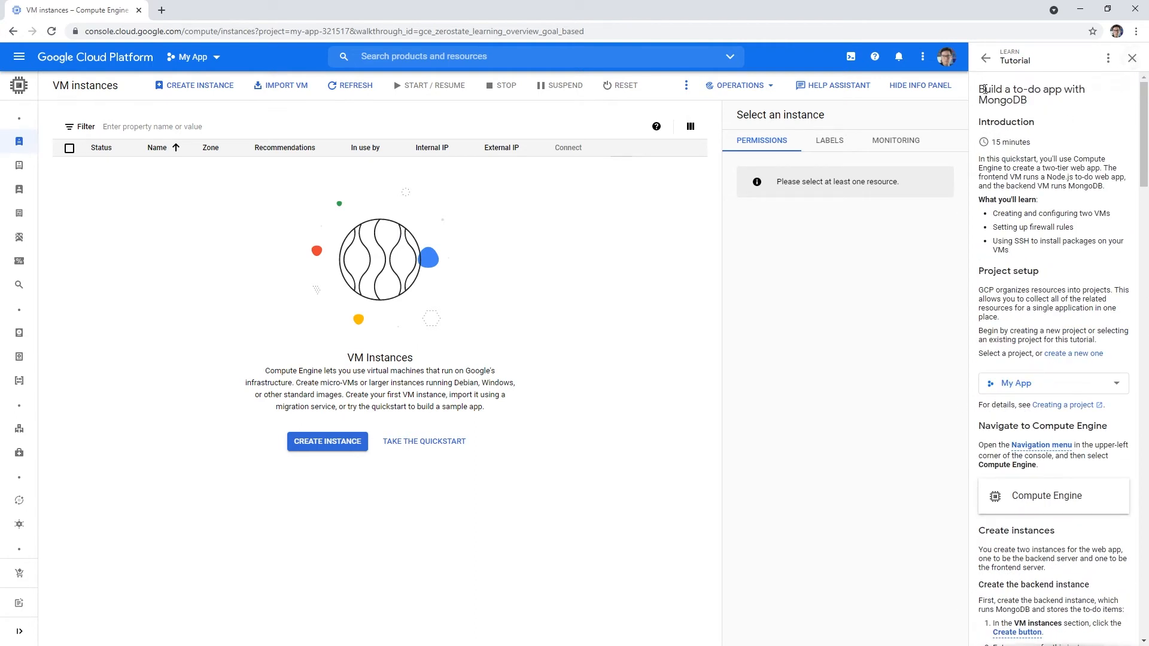
{"action": "left_click_drag", "start_coordinate": [986, 90], "coordinate": [1060, 106]}
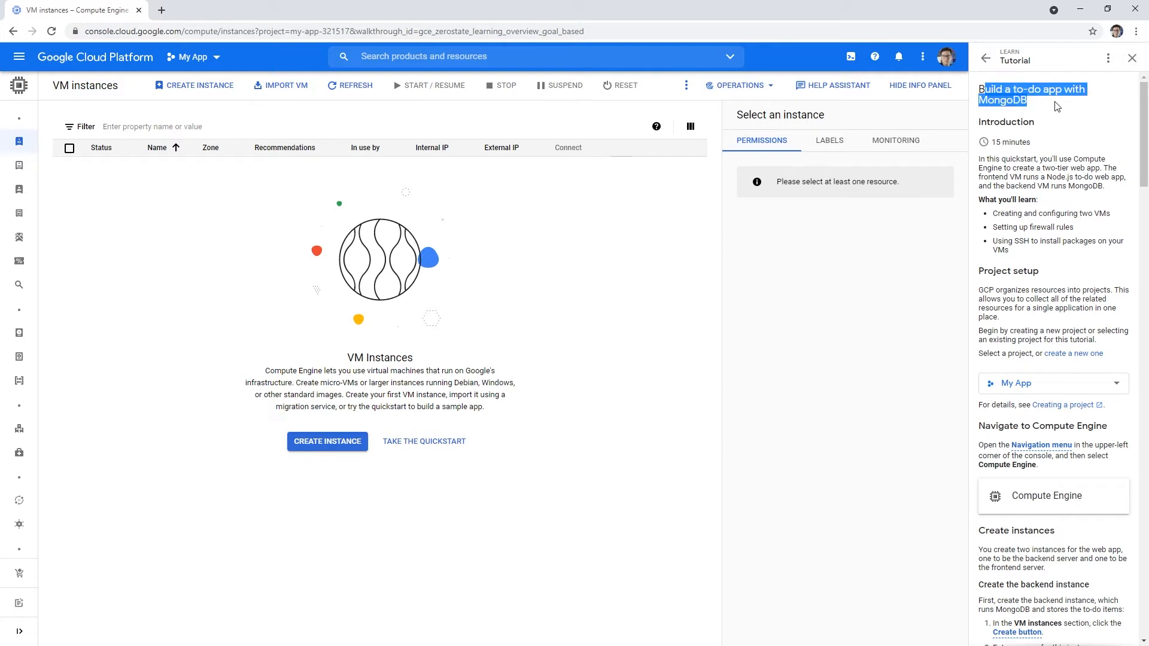
{"action": "left_click", "coordinate": [1132, 58]}
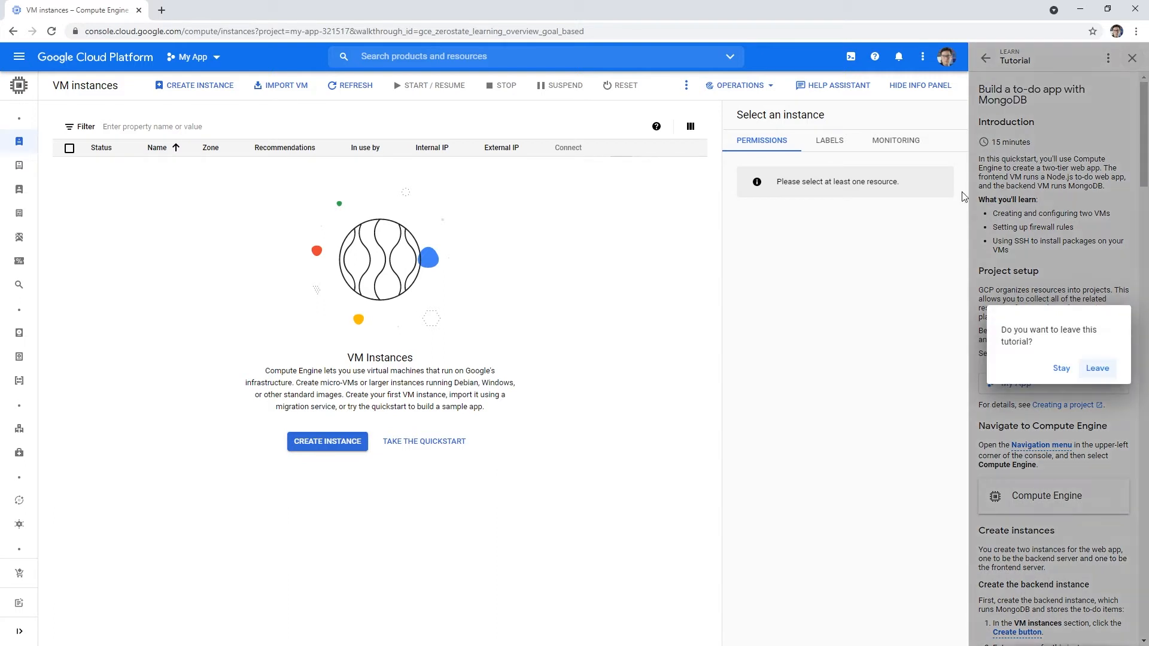
{"action": "left_click", "coordinate": [1094, 368]}
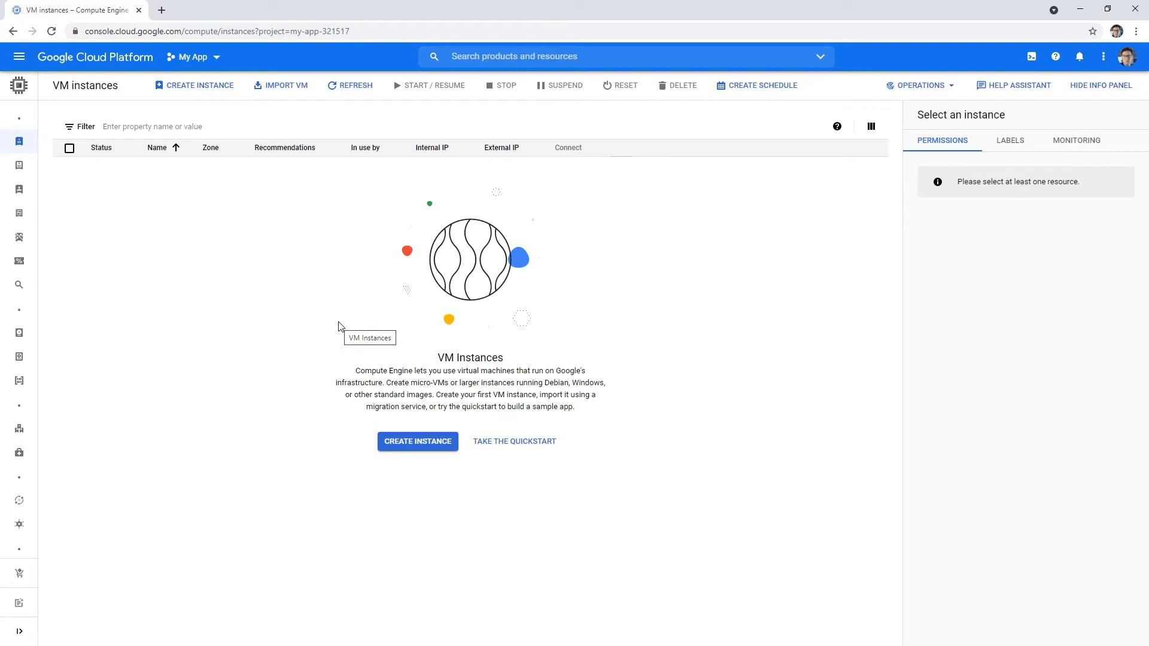
Start creating a new VM instance in Compute Engine.
{"action": "mouse_move", "coordinate": [19, 202]}
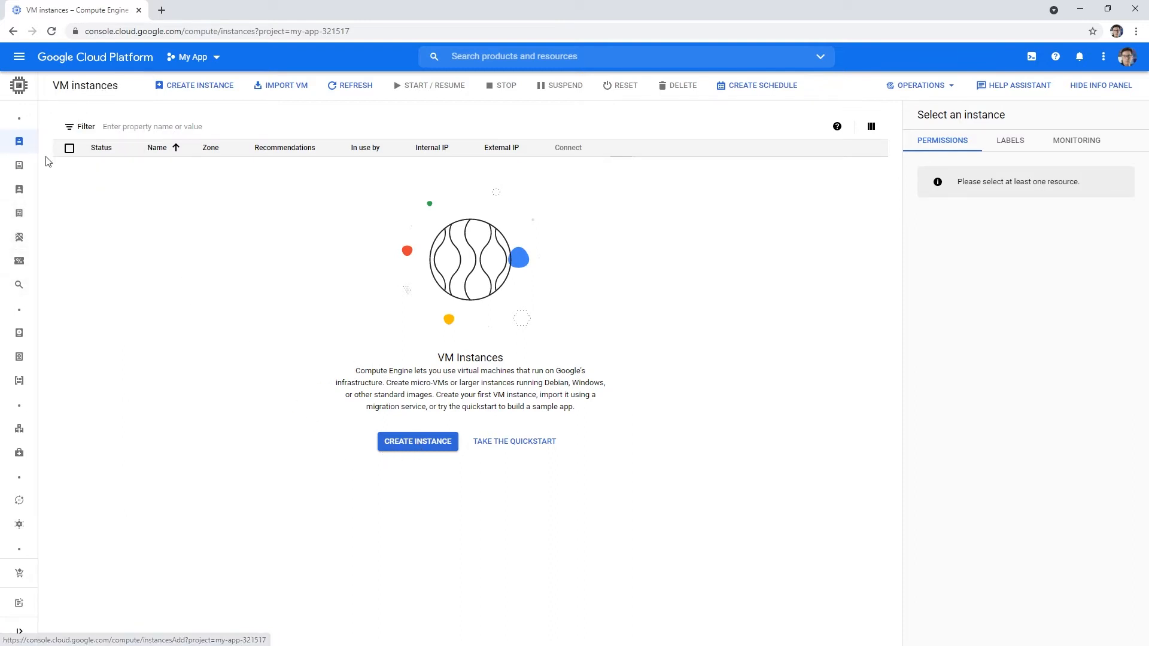
{"action": "mouse_move", "coordinate": [22, 148]}
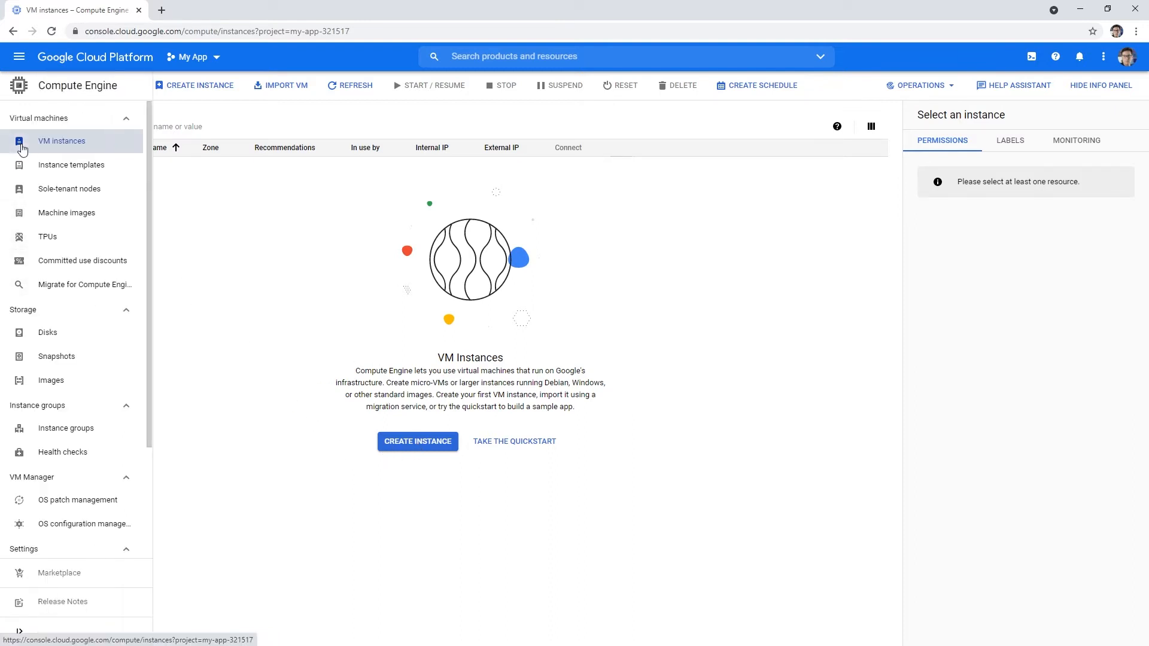
{"action": "left_click", "coordinate": [407, 443]}
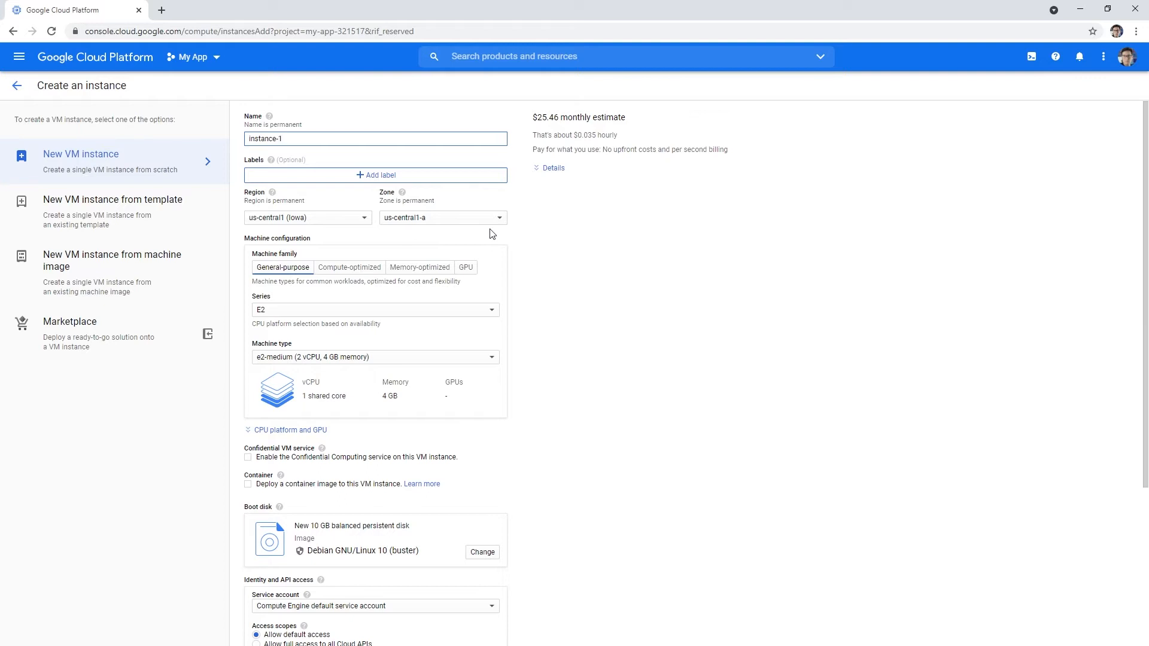
Review the instance creation form and examine the itemized monthly cost estimate, including the persistent disk and sustained use discount.
{"action": "scroll", "coordinate": [455, 460], "scroll_direction": "down", "scroll_amount": 4}
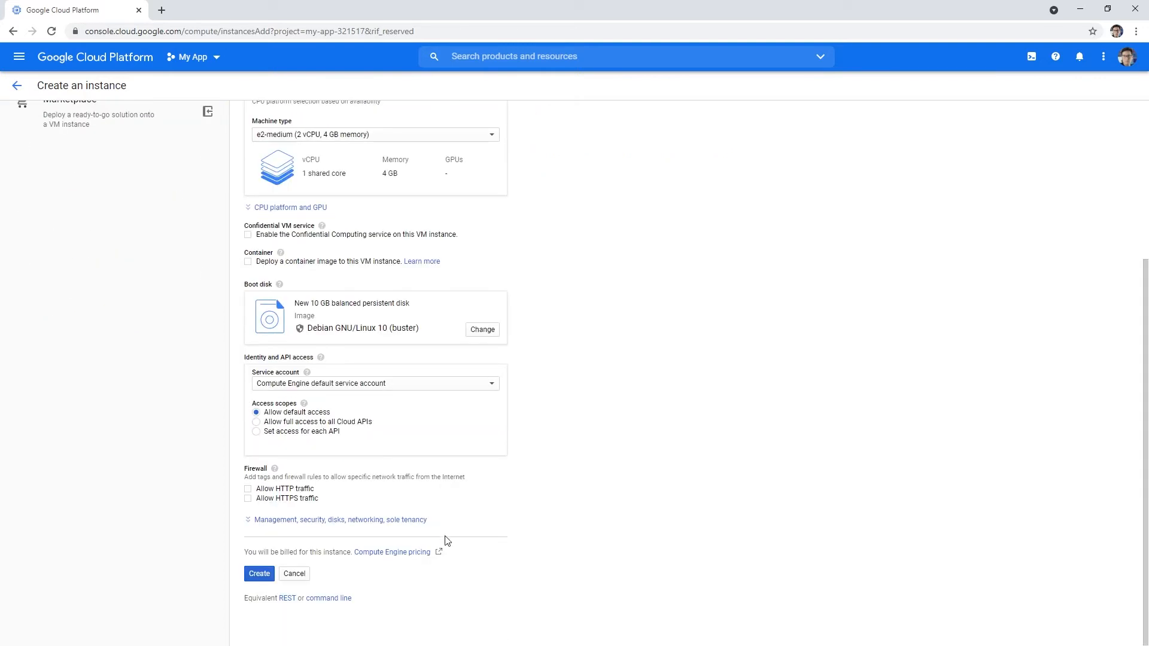
{"action": "scroll", "coordinate": [445, 540], "scroll_direction": "up", "scroll_amount": 4}
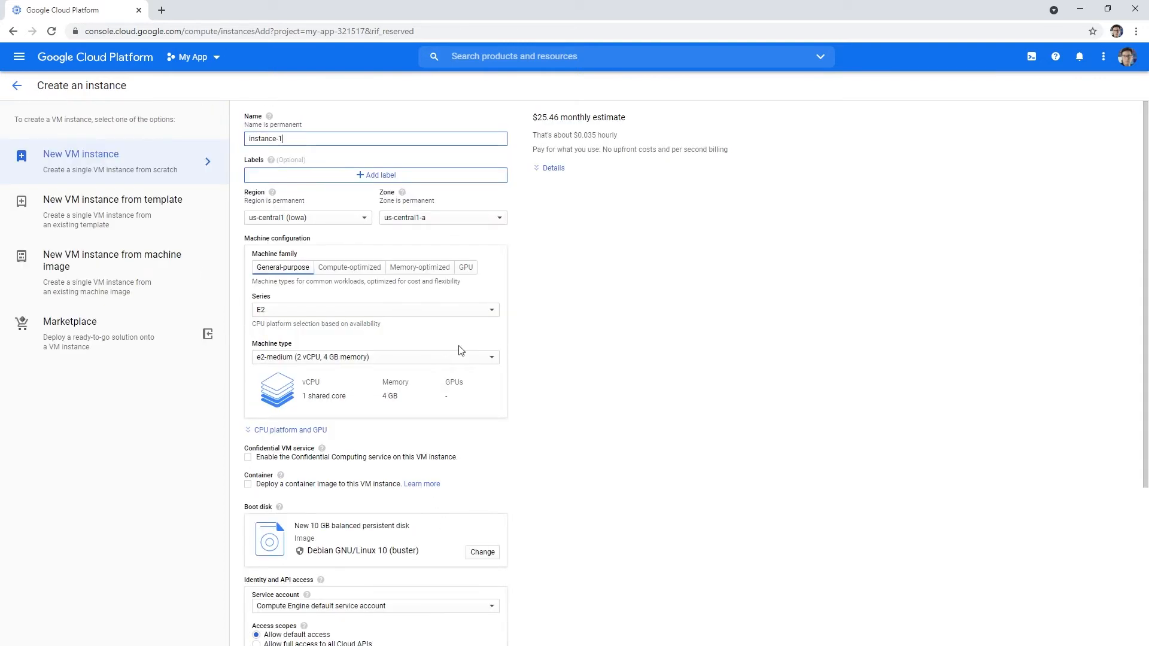
{"action": "scroll", "coordinate": [402, 383], "scroll_direction": "down", "scroll_amount": 3}
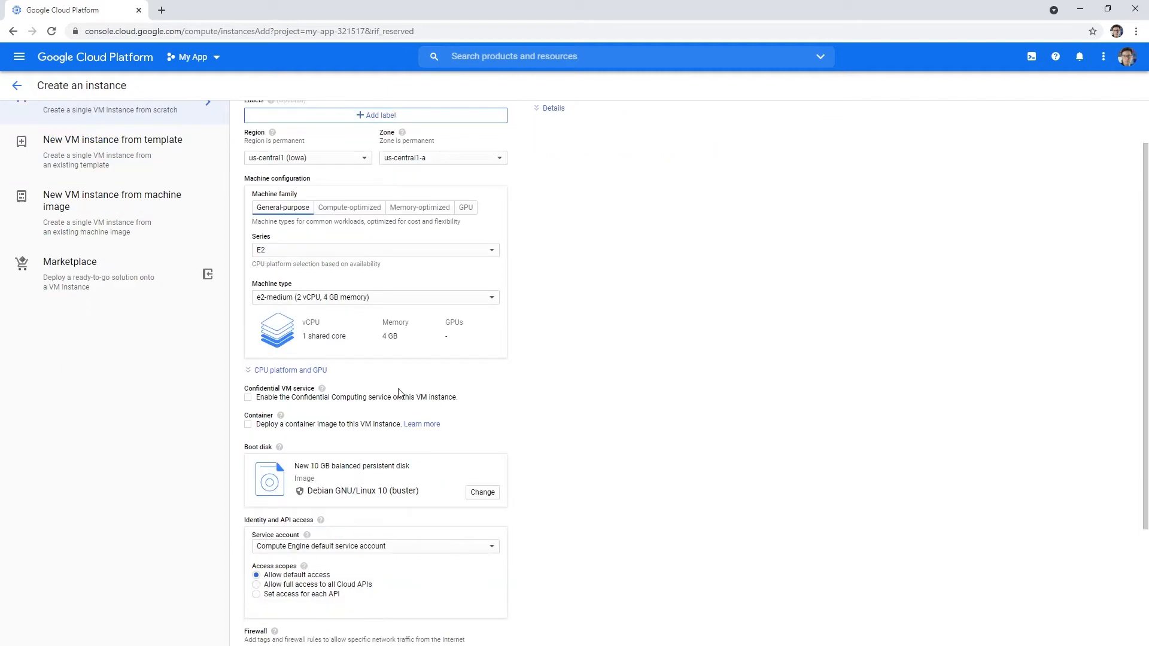
{"action": "scroll", "coordinate": [390, 428], "scroll_direction": "up", "scroll_amount": 3}
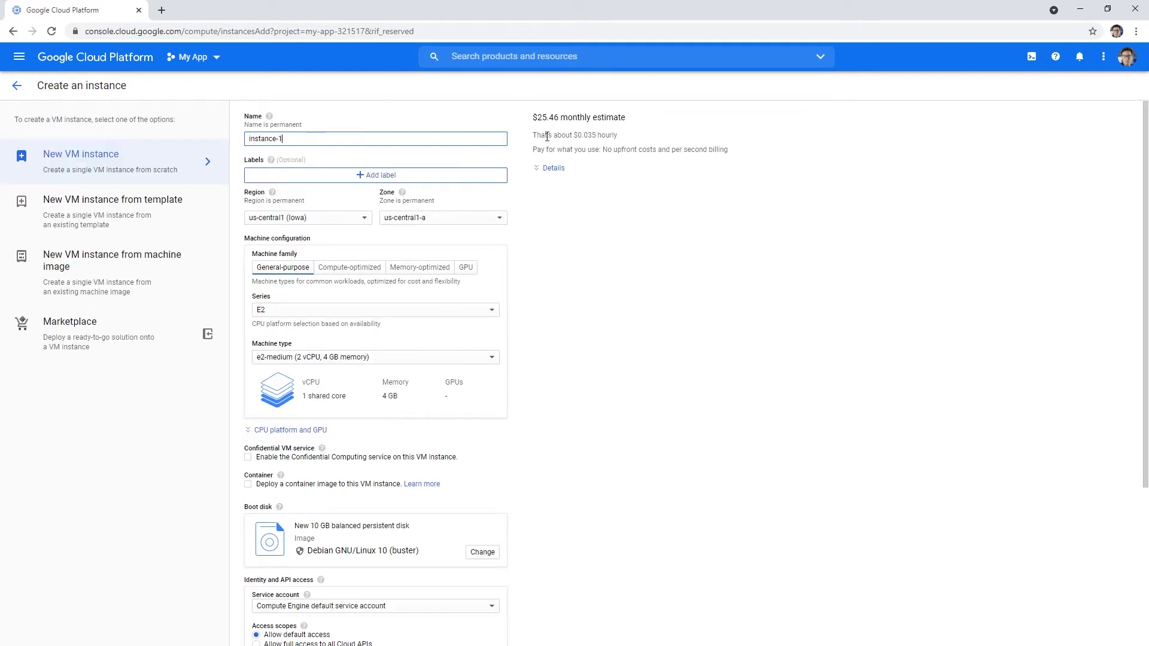
{"action": "left_click_drag", "start_coordinate": [538, 118], "coordinate": [606, 118]}
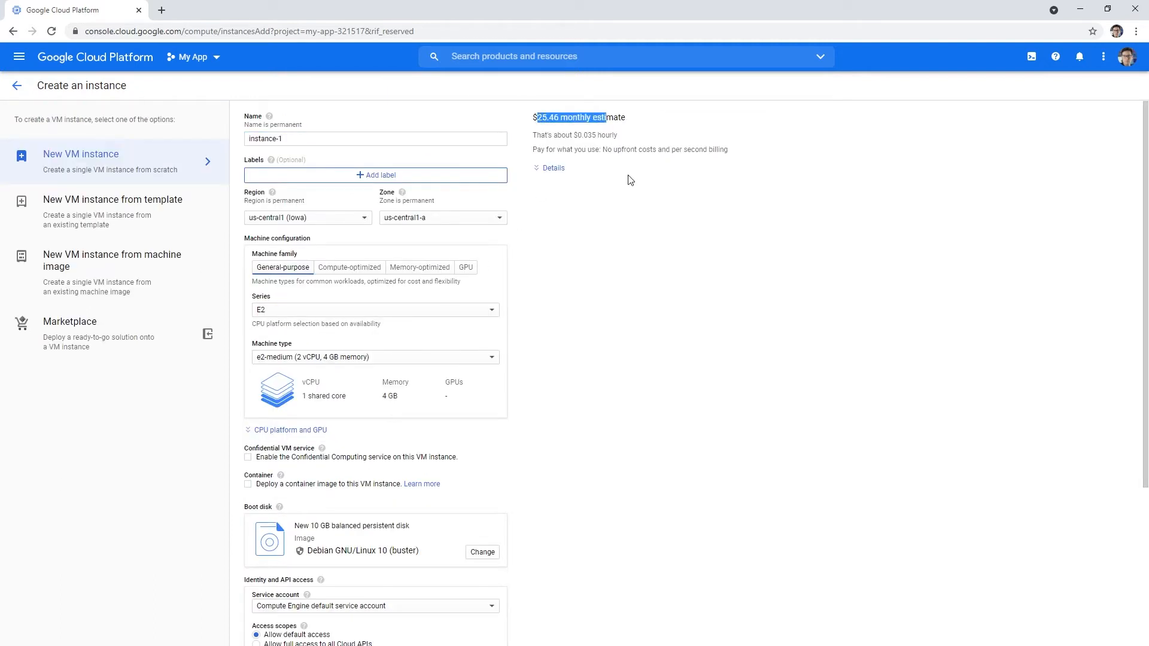
{"action": "left_click", "coordinate": [560, 170]}
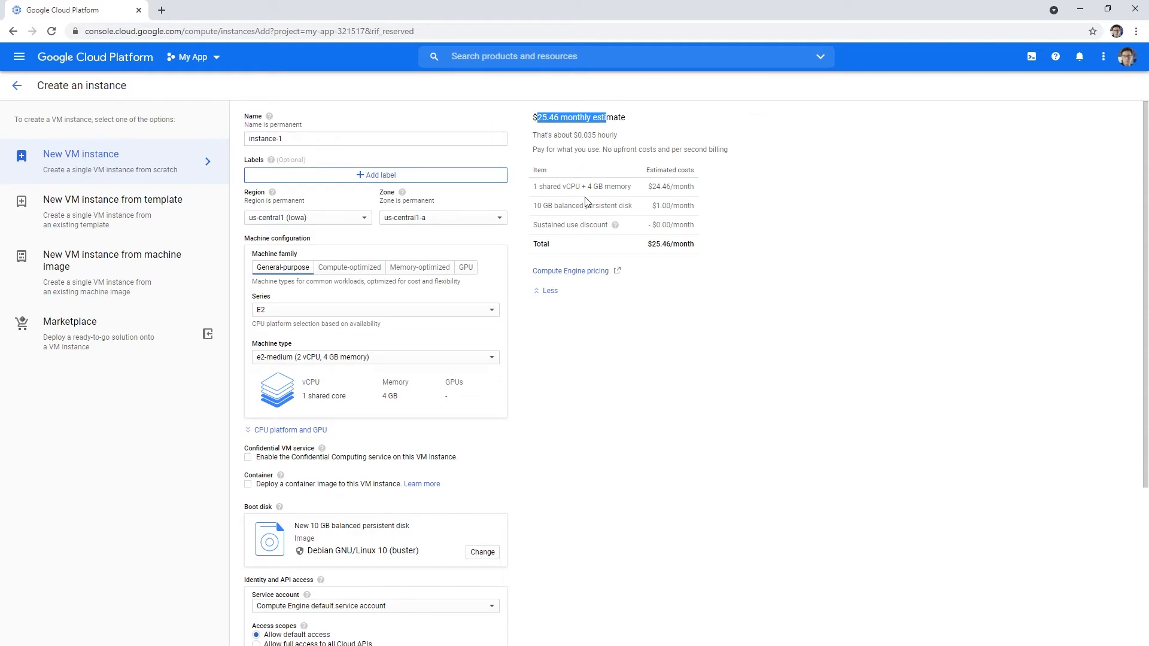
{"action": "left_click_drag", "start_coordinate": [543, 206], "coordinate": [644, 207]}
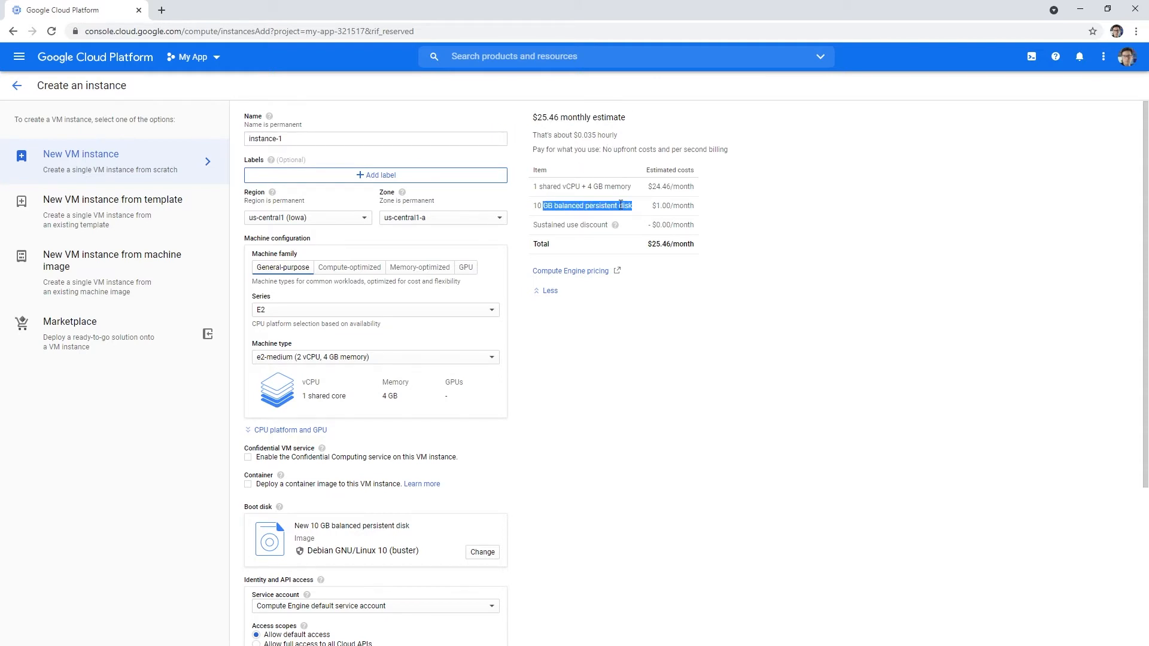
{"action": "left_click_drag", "start_coordinate": [537, 226], "coordinate": [604, 225]}
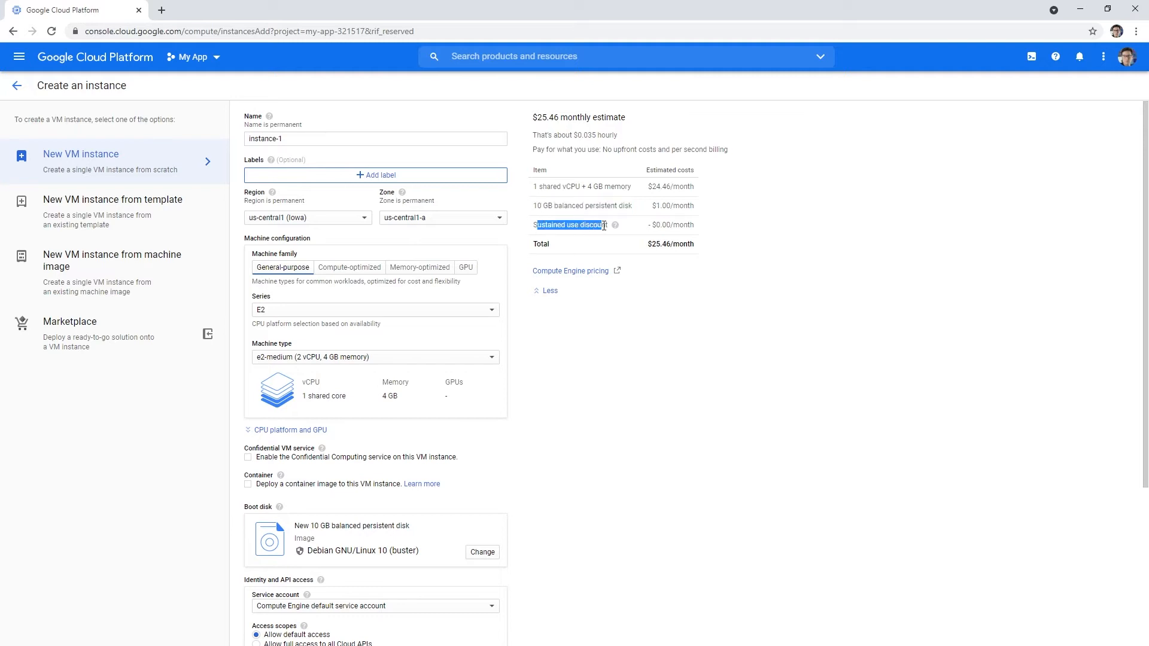
{"action": "mouse_move", "coordinate": [618, 226]}
{"action": "left_click", "coordinate": [780, 216]}
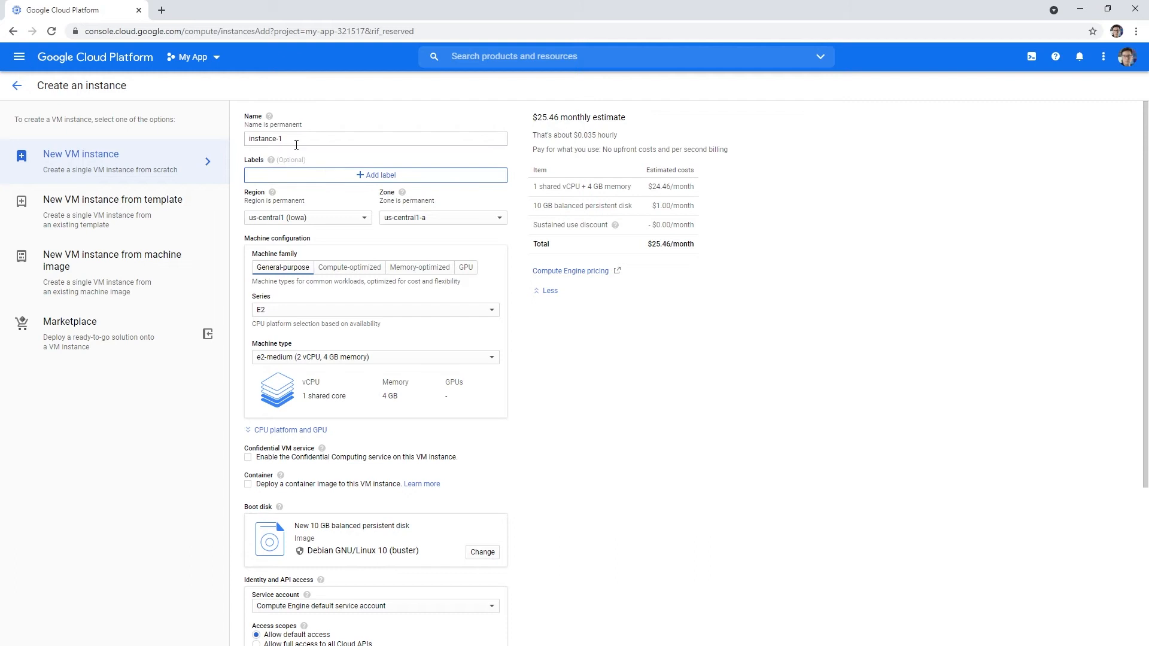
Set the new VM instance's name to my-web-site.
{"action": "left_click_drag", "start_coordinate": [306, 142], "coordinate": [250, 138]}
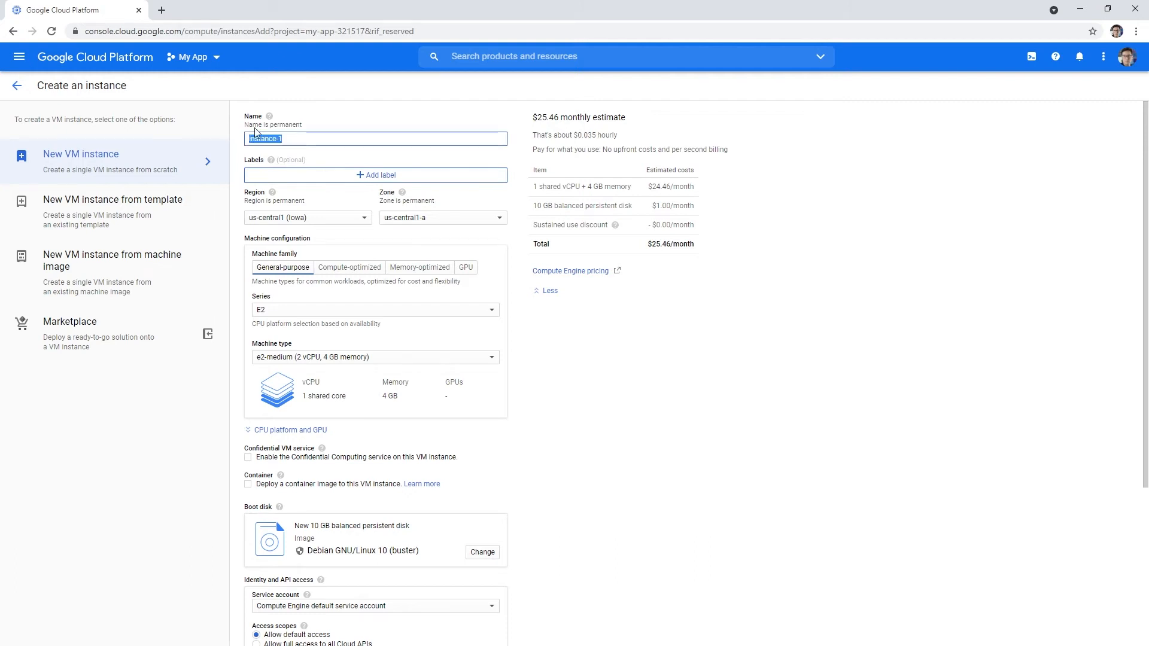
{"action": "type", "text": "my-web-site"}
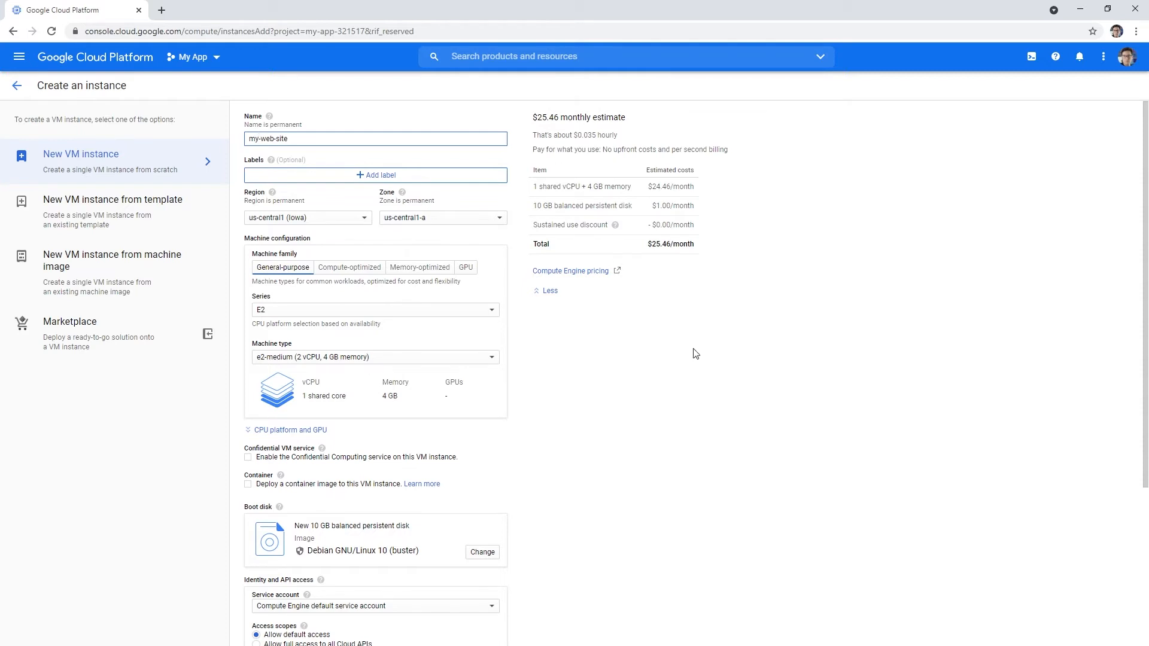
{"action": "left_click", "coordinate": [692, 354]}
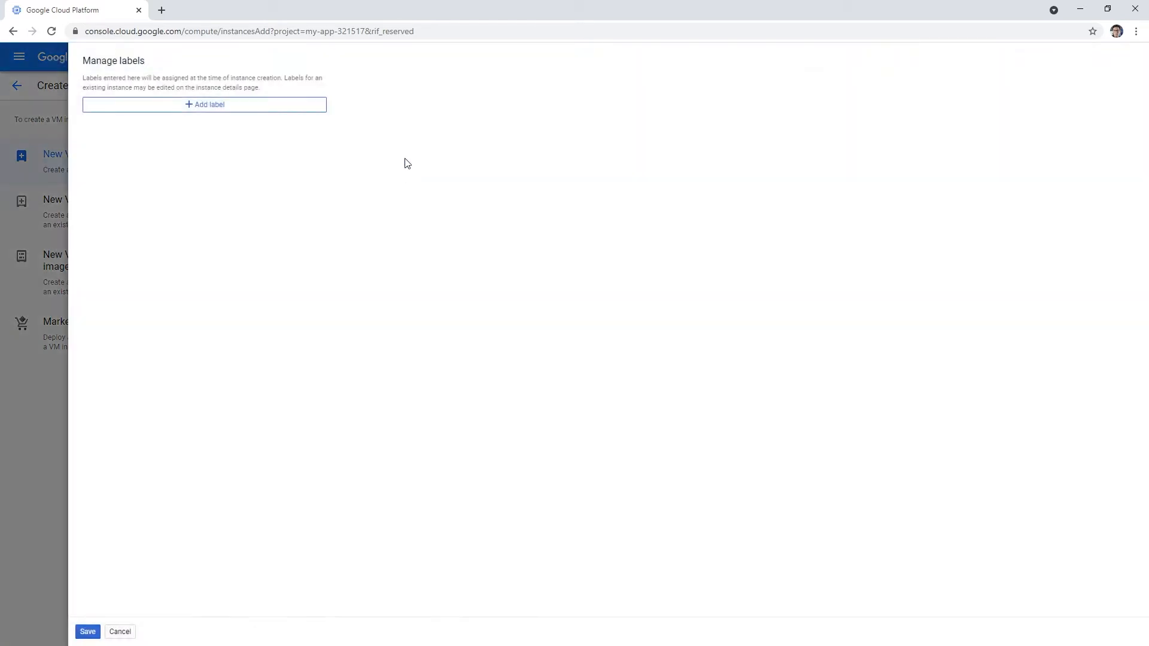
Add a label with key env and value prod to the instance and save the labels.
{"action": "left_click", "coordinate": [253, 107]}
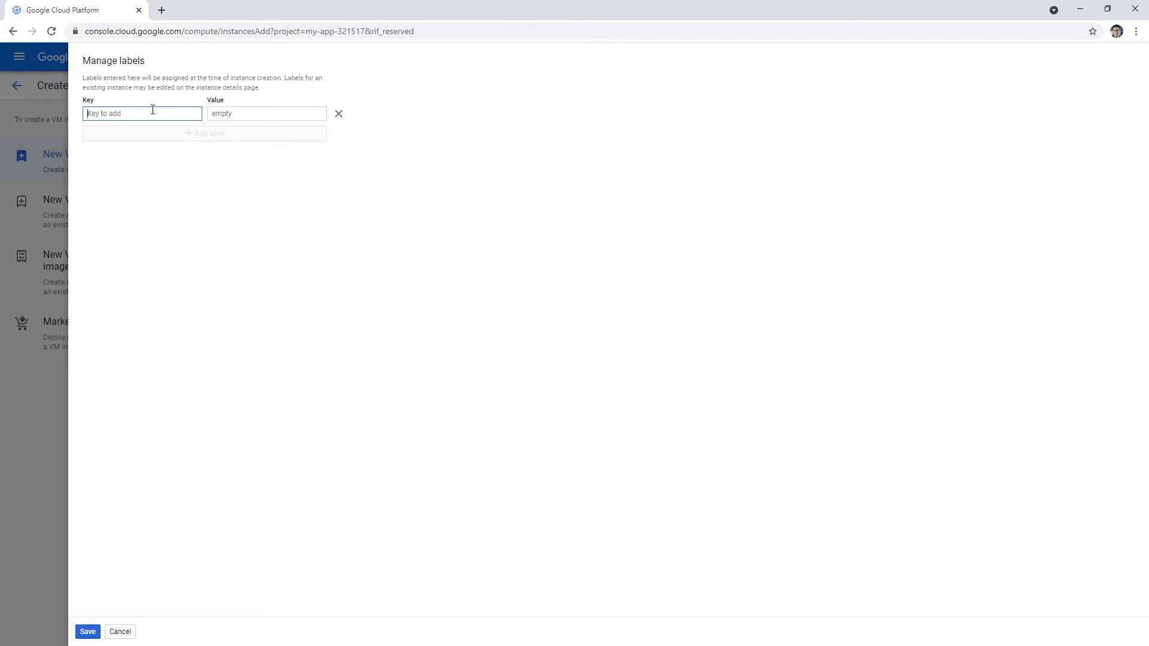
{"action": "type", "text": "env"}
{"action": "key", "text": "Tab"}
{"action": "type", "text": "prod"}
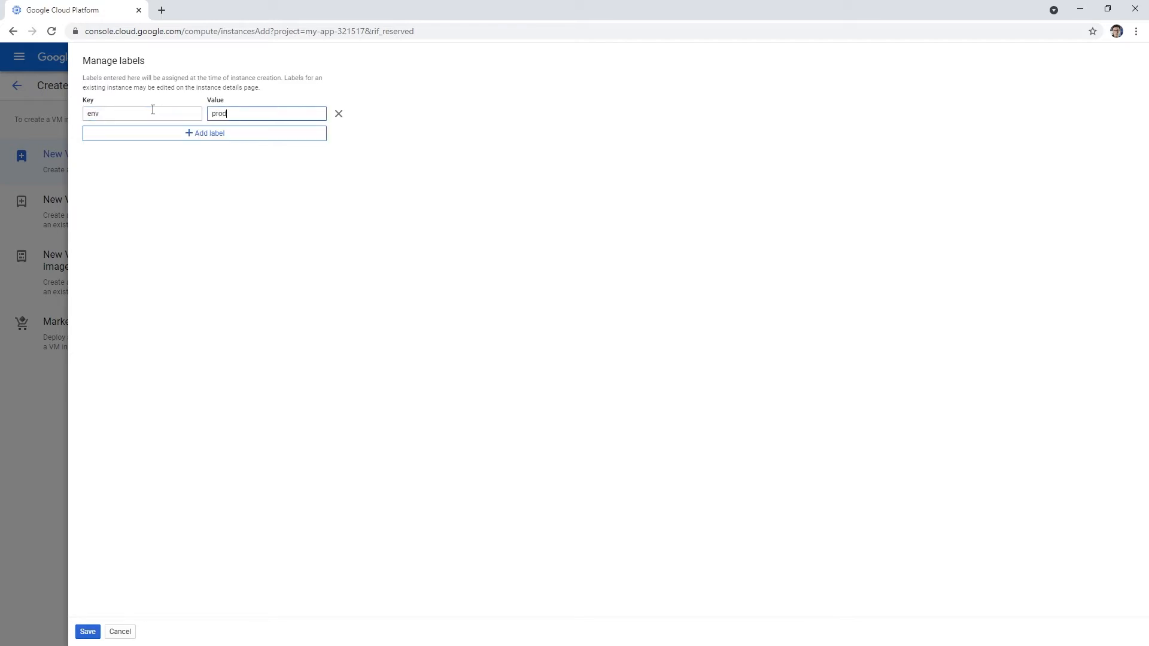
{"action": "left_click", "coordinate": [208, 135]}
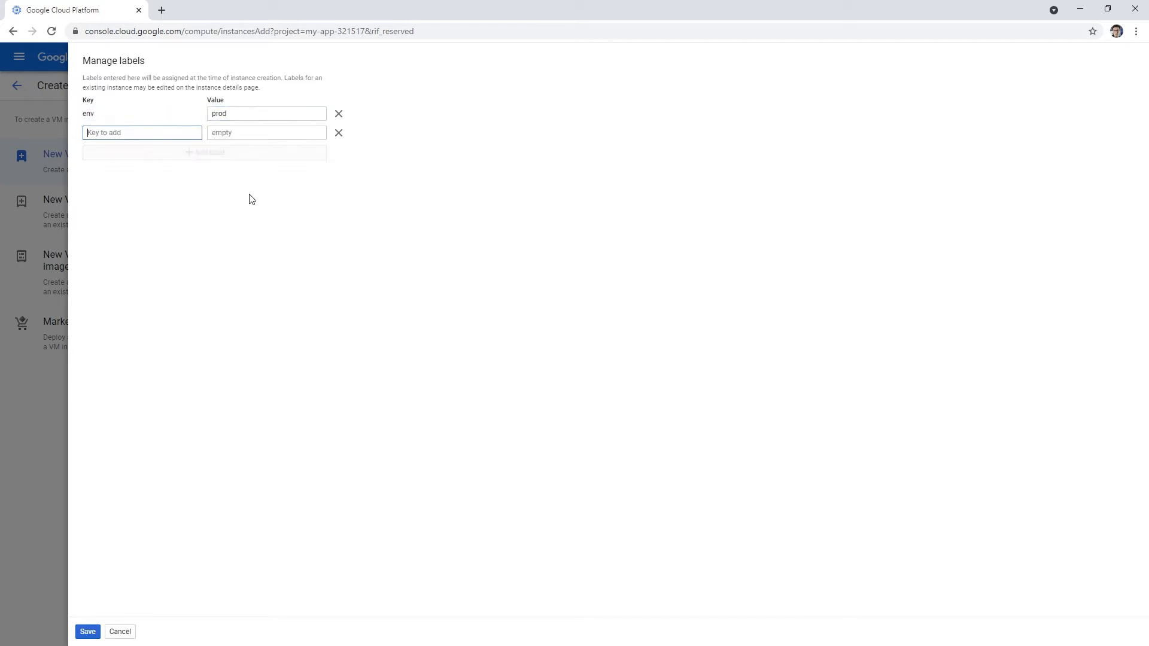
{"action": "left_click", "coordinate": [88, 631]}
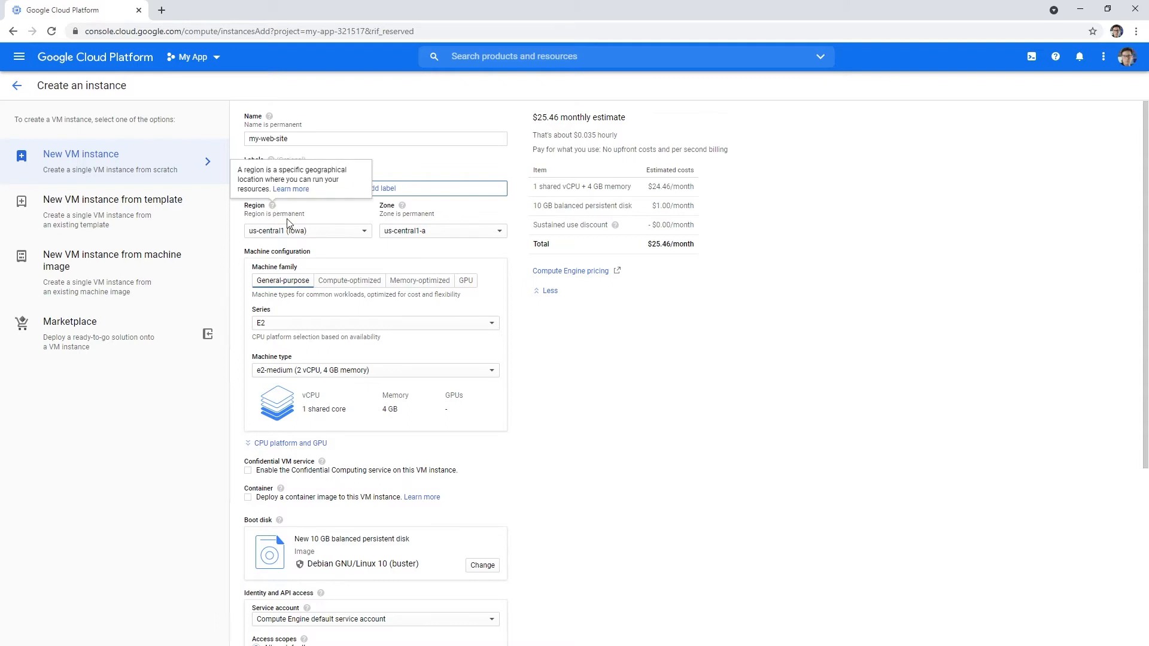
Set the region to northamerica-northeast1 (Montréal) and check the zone choices, keeping northamerica-northeast1-a.
{"action": "left_click", "coordinate": [310, 233]}
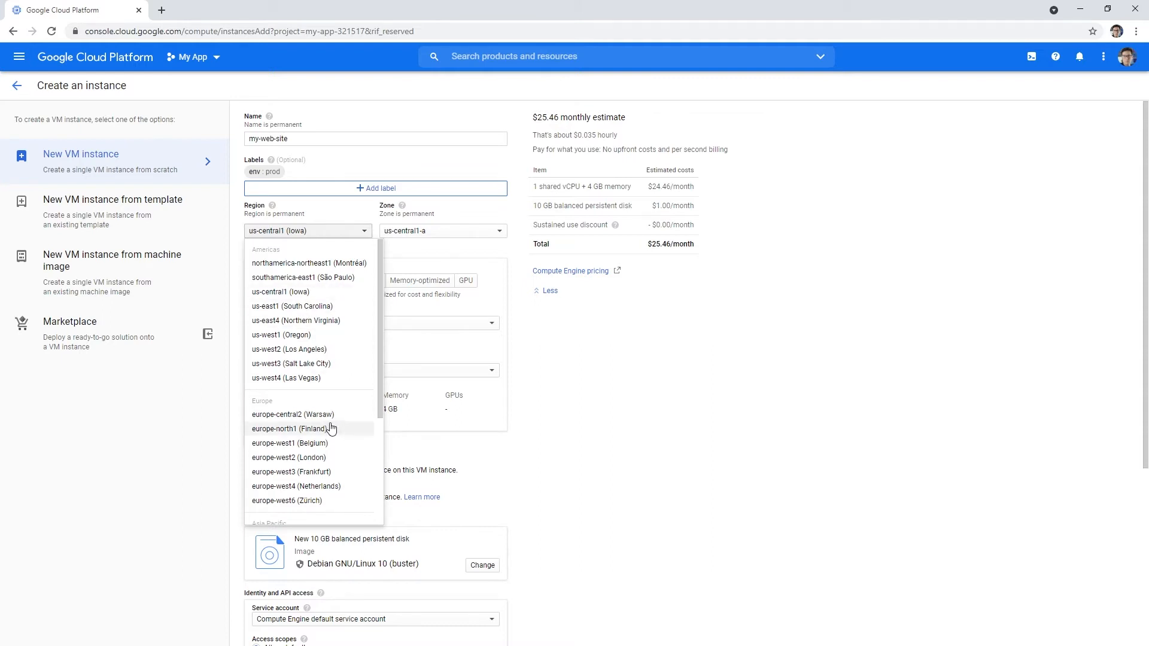
{"action": "scroll", "coordinate": [295, 426], "scroll_direction": "down", "scroll_amount": 3}
{"action": "scroll", "coordinate": [319, 425], "scroll_direction": "up", "scroll_amount": 3}
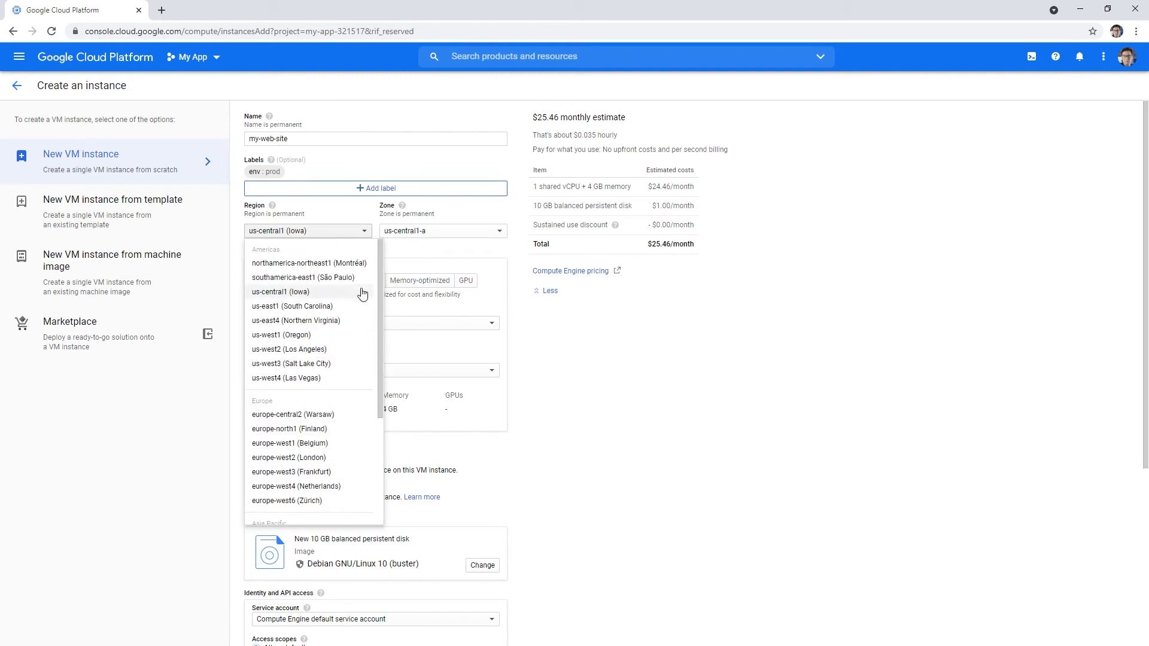
{"action": "left_click", "coordinate": [311, 263]}
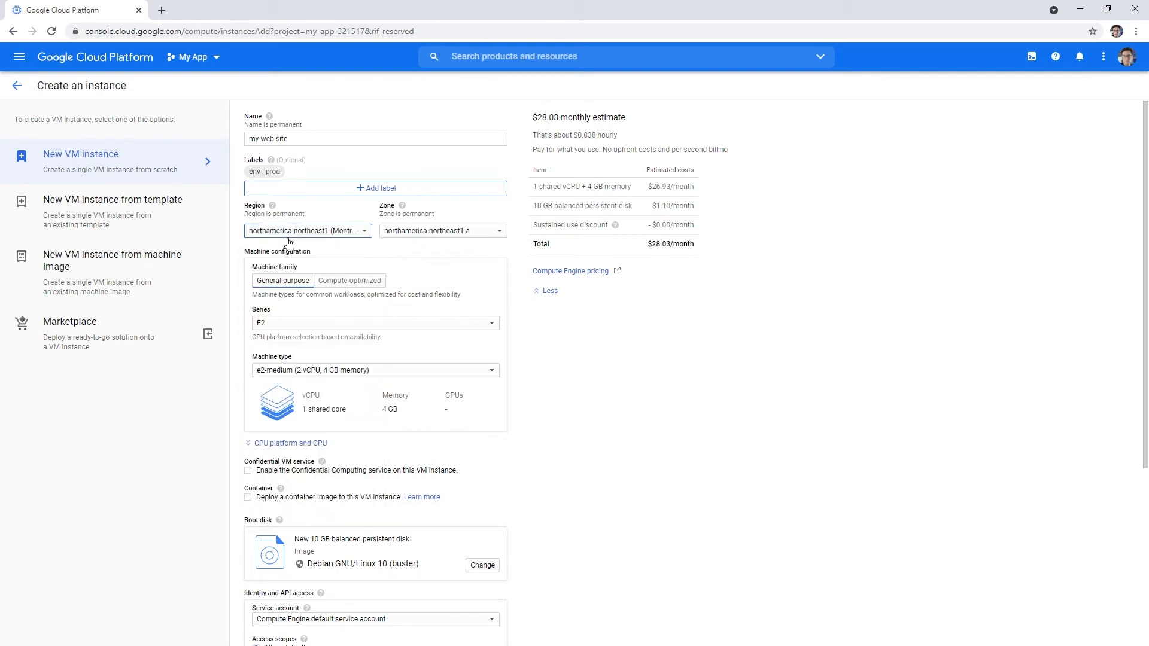
{"action": "left_click", "coordinate": [437, 232]}
{"action": "left_click", "coordinate": [433, 234]}
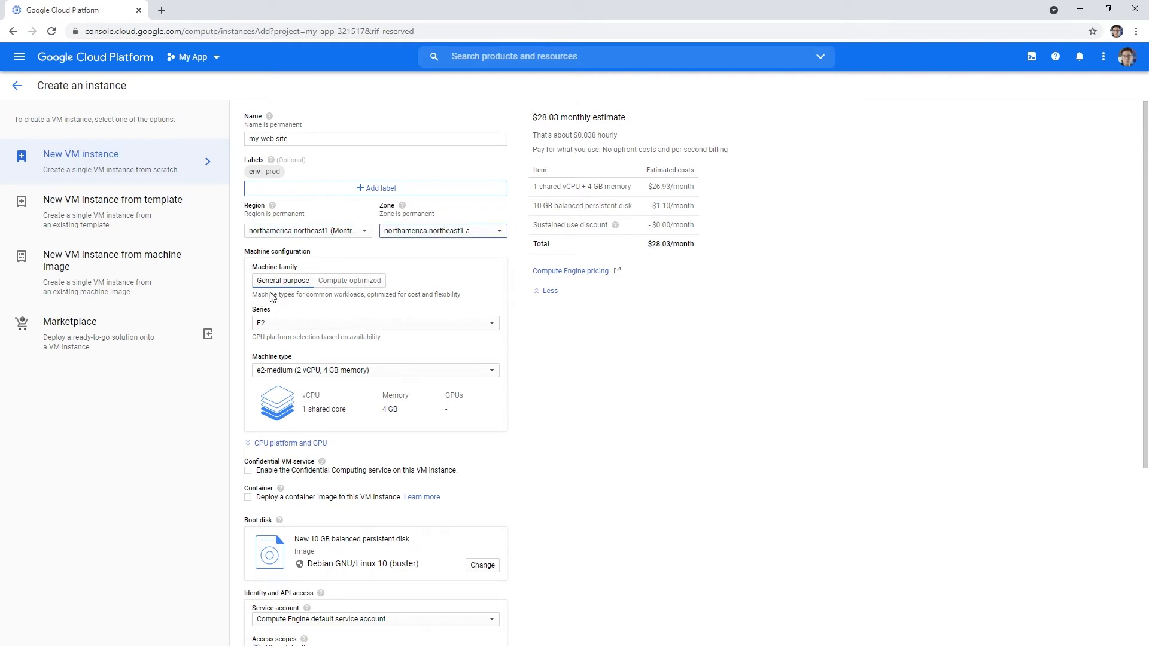
Try the Compute-optimized machine family, check its total monthly cost, and return to General-purpose.
{"action": "left_click", "coordinate": [337, 282]}
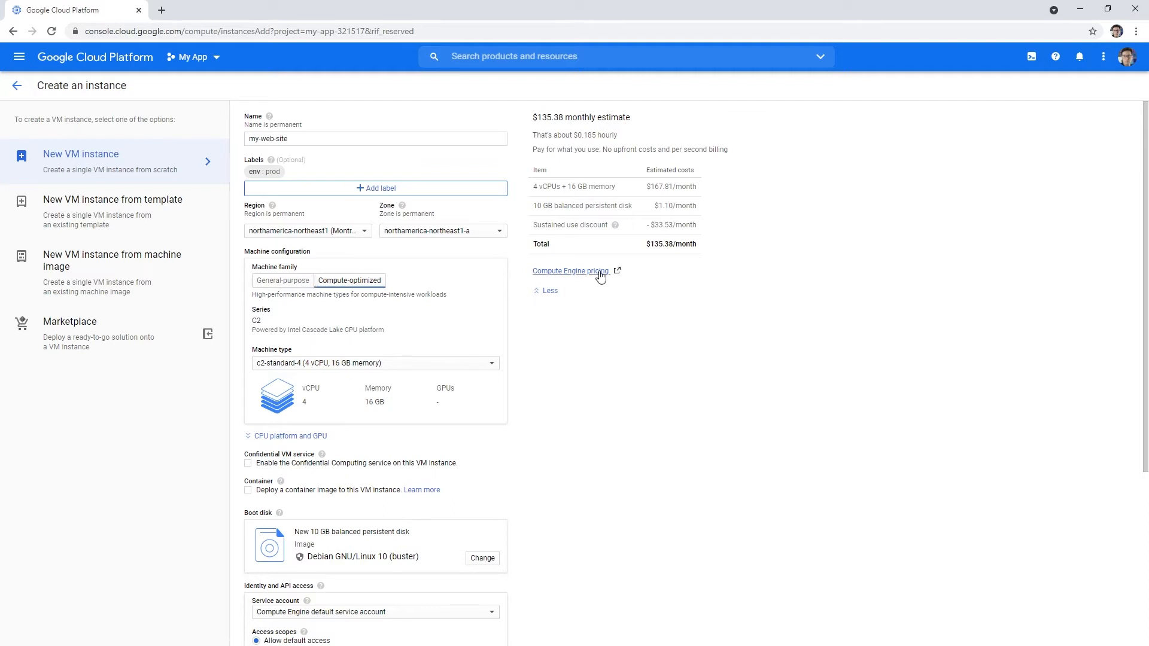
{"action": "left_click_drag", "start_coordinate": [646, 245], "coordinate": [718, 251]}
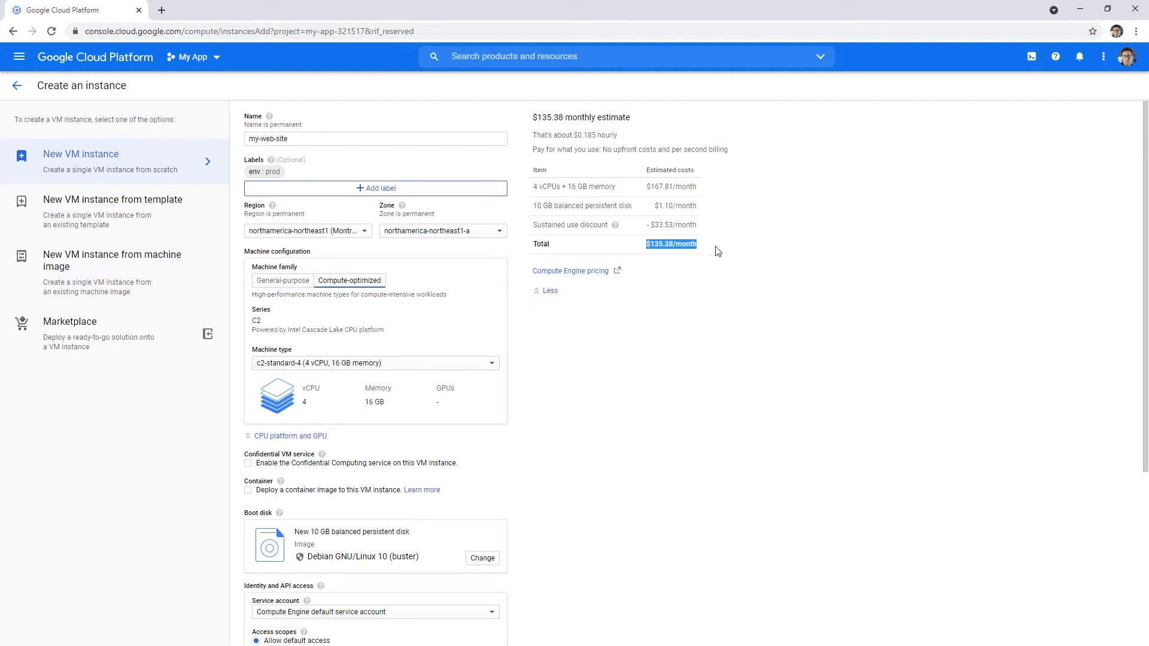
{"action": "left_click", "coordinate": [291, 280]}
Look through the first- and second-generation series available for the General-purpose machine family.
{"action": "left_click", "coordinate": [295, 327]}
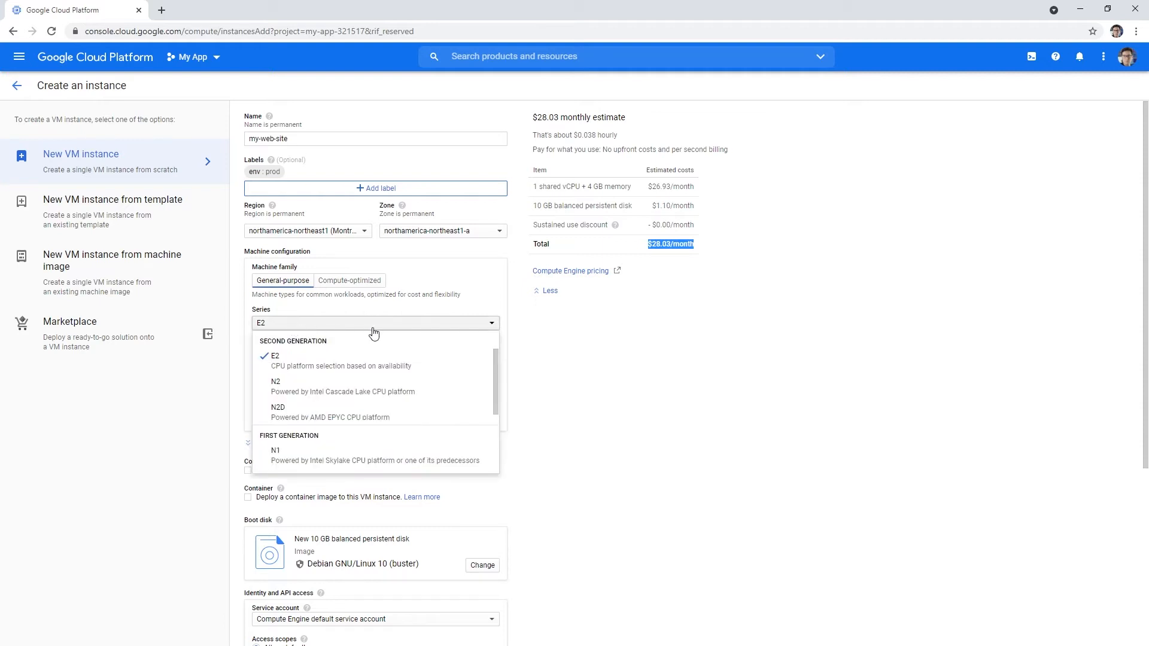
{"action": "scroll", "coordinate": [385, 353], "scroll_direction": "down", "scroll_amount": 2}
{"action": "scroll", "coordinate": [385, 353], "scroll_direction": "up", "scroll_amount": 1}
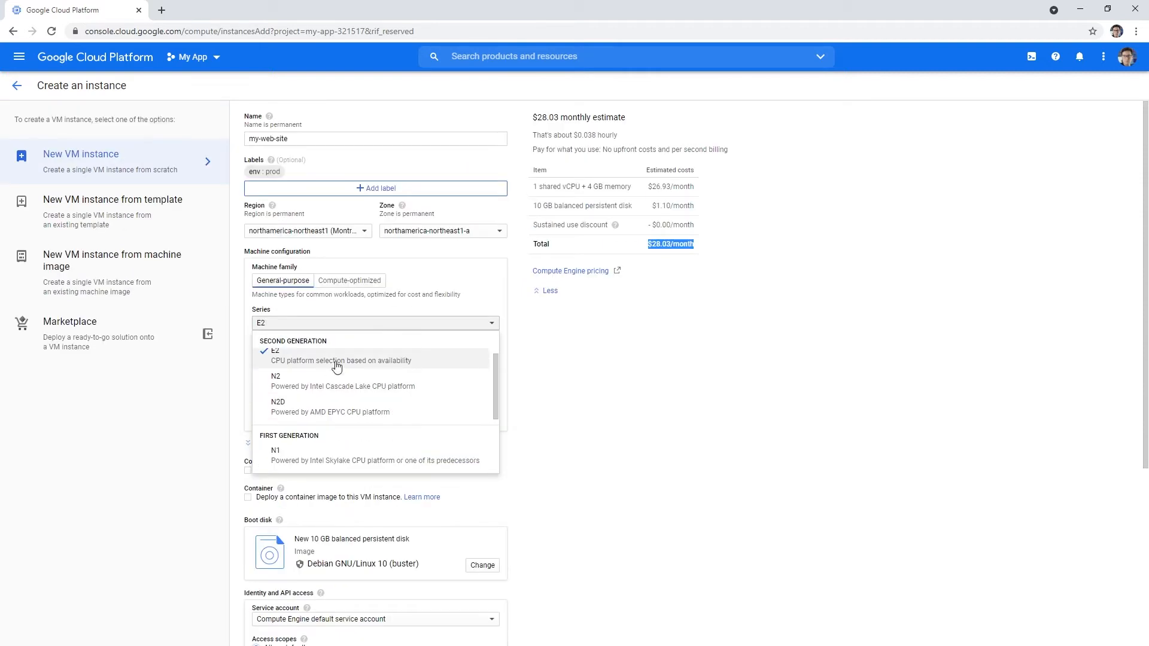
{"action": "left_click", "coordinate": [529, 342]}
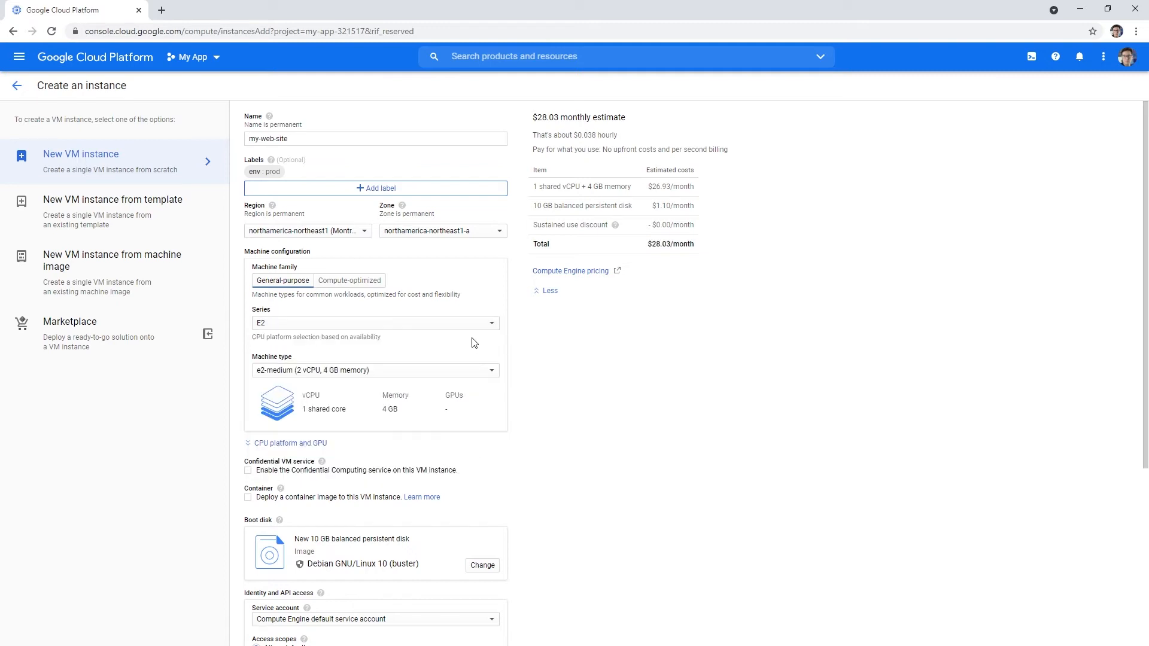
{"action": "left_click", "coordinate": [420, 326]}
{"action": "scroll", "coordinate": [494, 363], "scroll_direction": "down", "scroll_amount": 1}
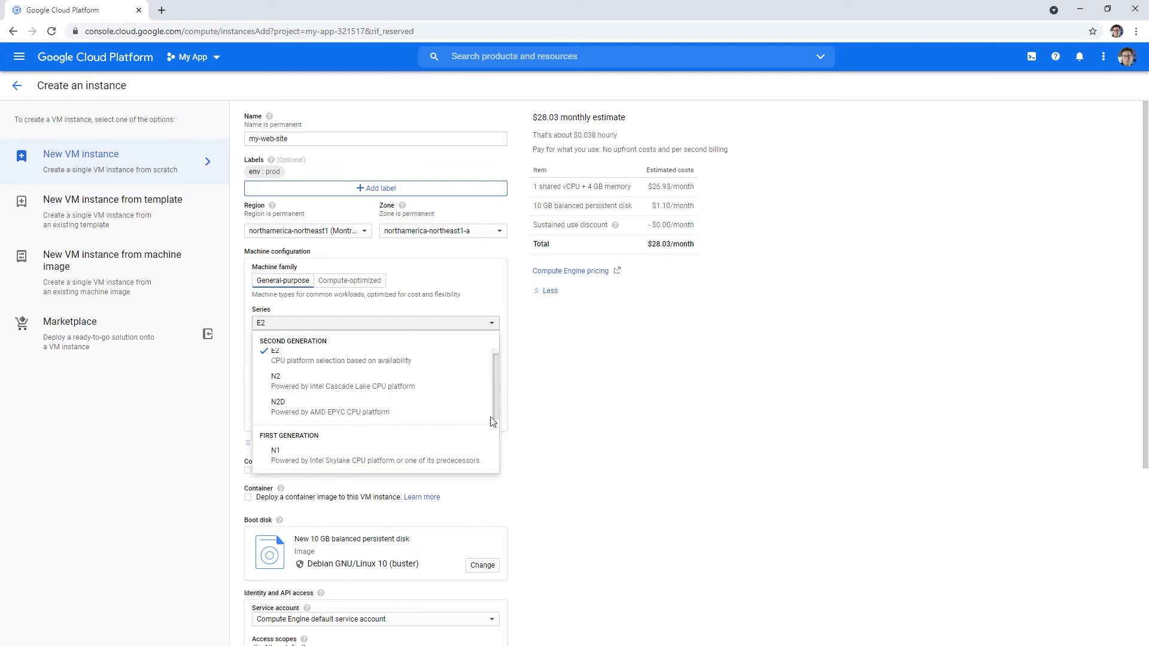
{"action": "left_click_drag", "start_coordinate": [497, 403], "coordinate": [497, 359]}
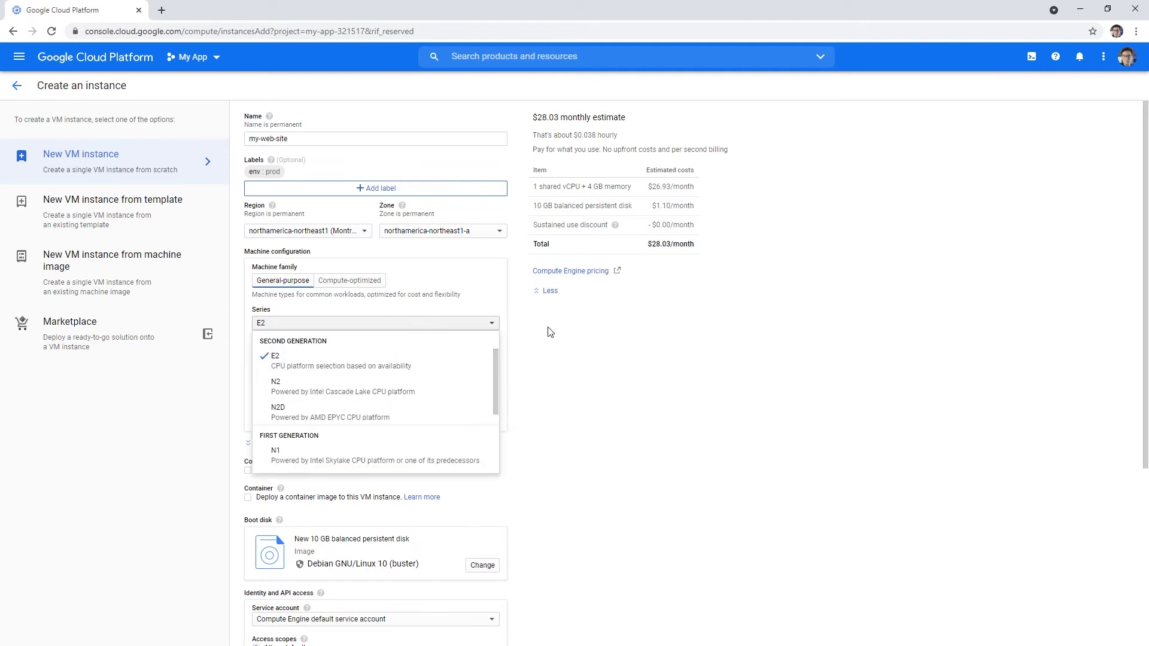
{"action": "left_click", "coordinate": [485, 324]}
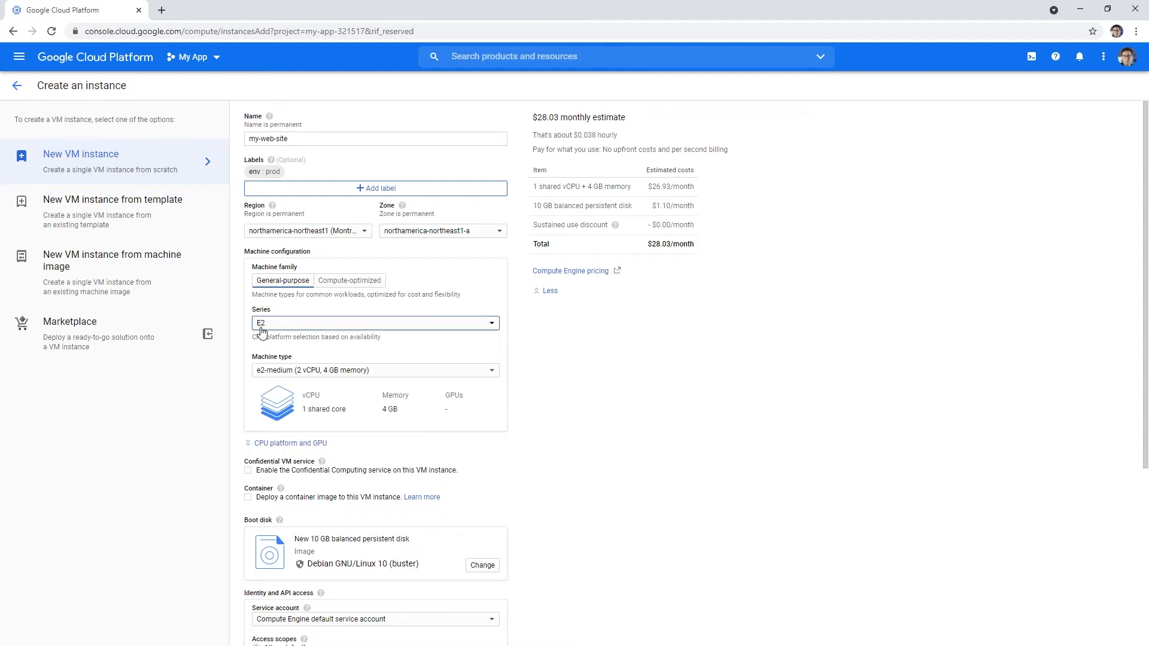
Set the machine type to the shared-core e2-micro with 2 vCPU and 1 GB memory.
{"action": "left_click", "coordinate": [373, 370]}
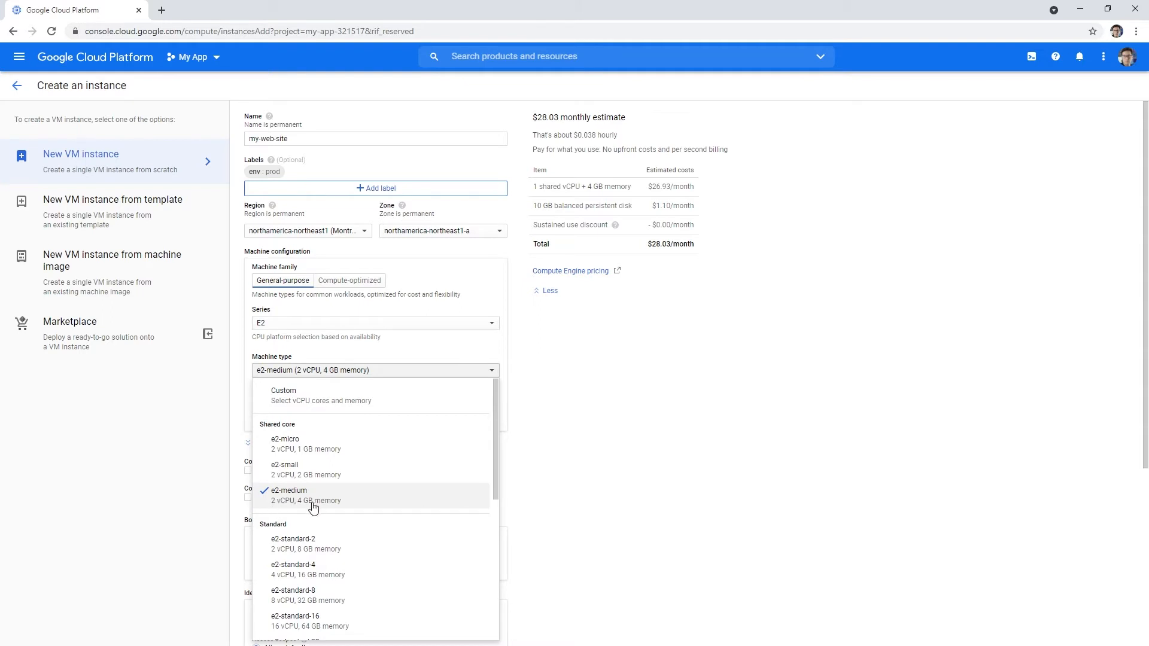
{"action": "left_click", "coordinate": [336, 454]}
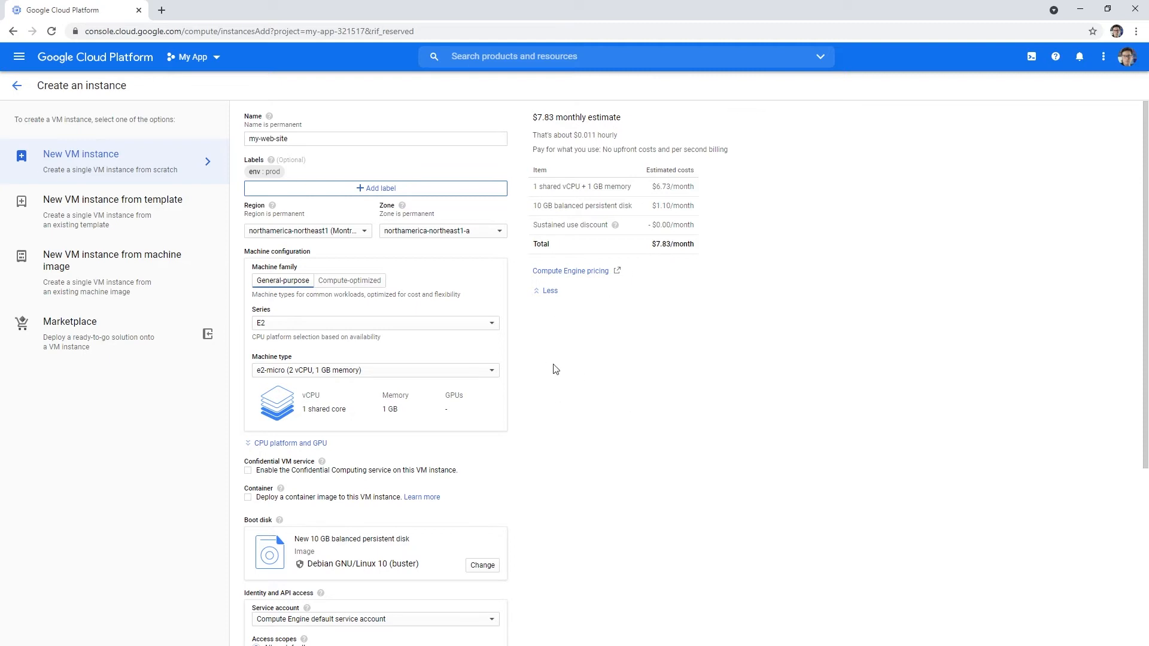
Try enabling the Confidential Computing service, review the settings it requires, and cancel the change.
{"action": "scroll", "coordinate": [408, 344], "scroll_direction": "down", "scroll_amount": 3}
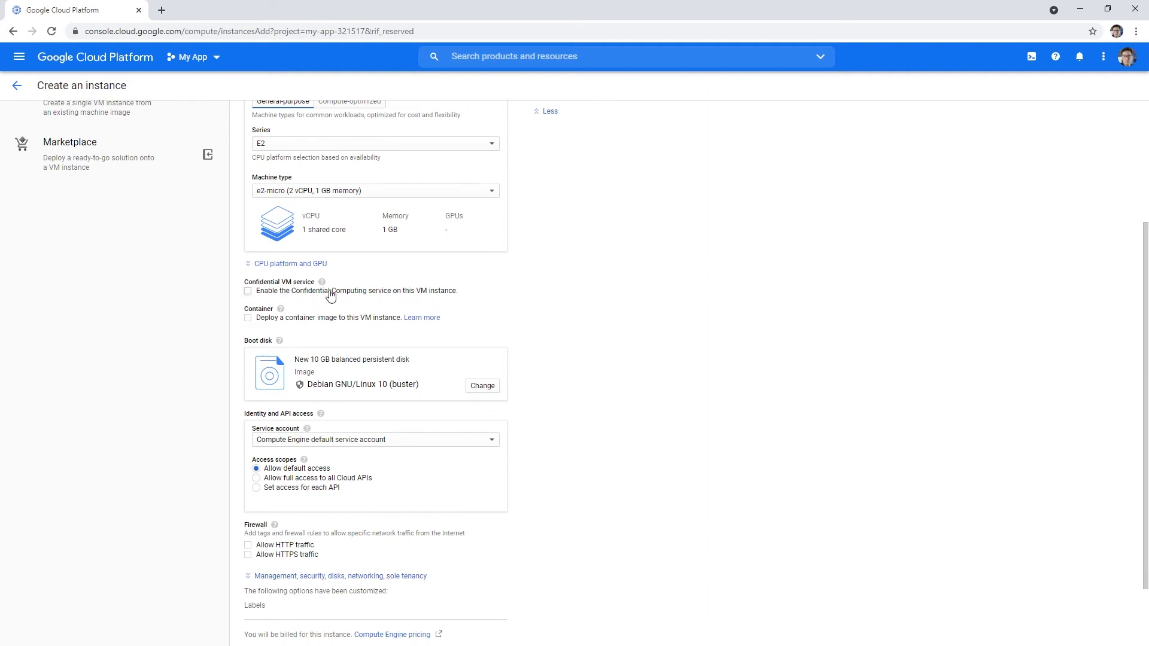
{"action": "mouse_move", "coordinate": [322, 286]}
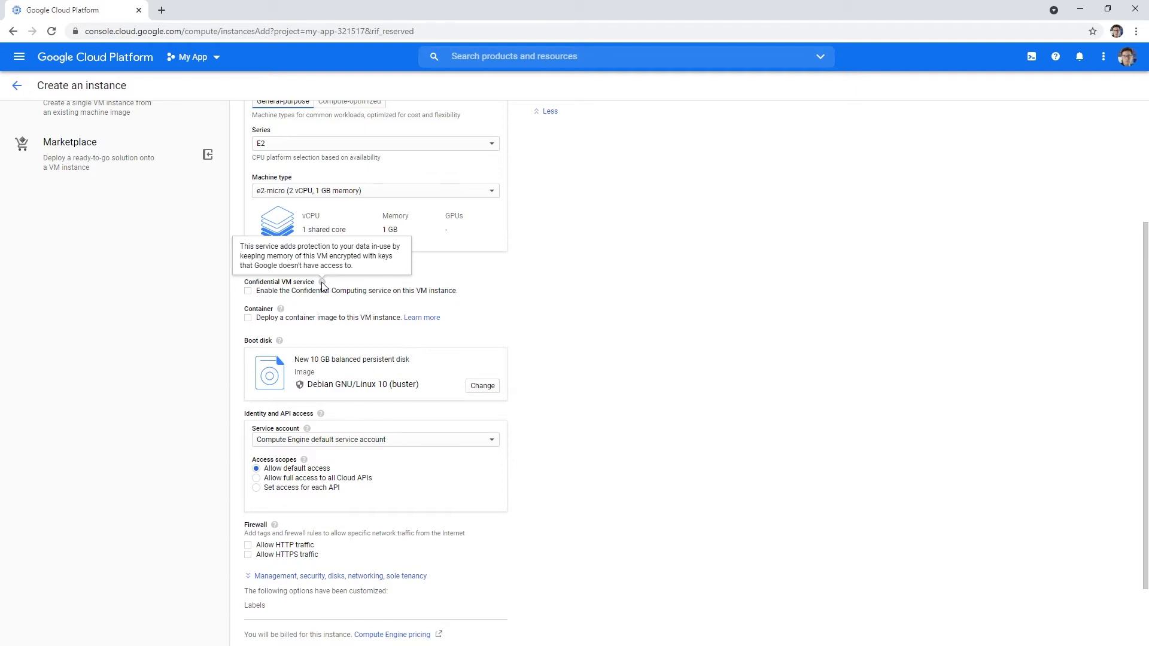
{"action": "left_click", "coordinate": [248, 291]}
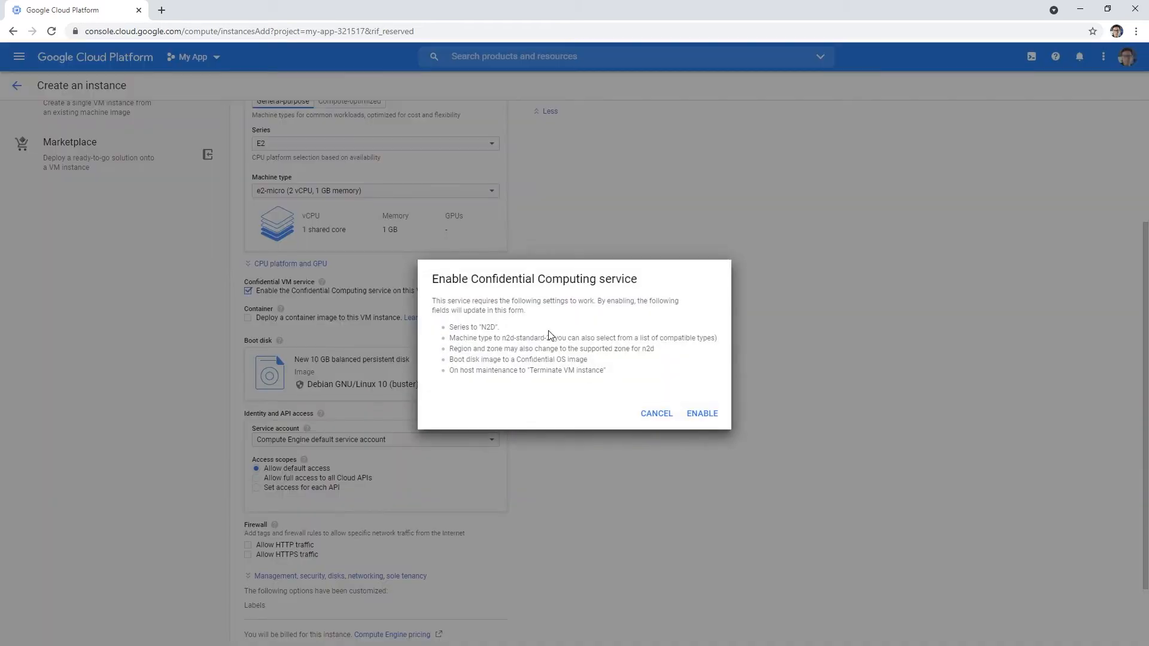
{"action": "left_click", "coordinate": [656, 414]}
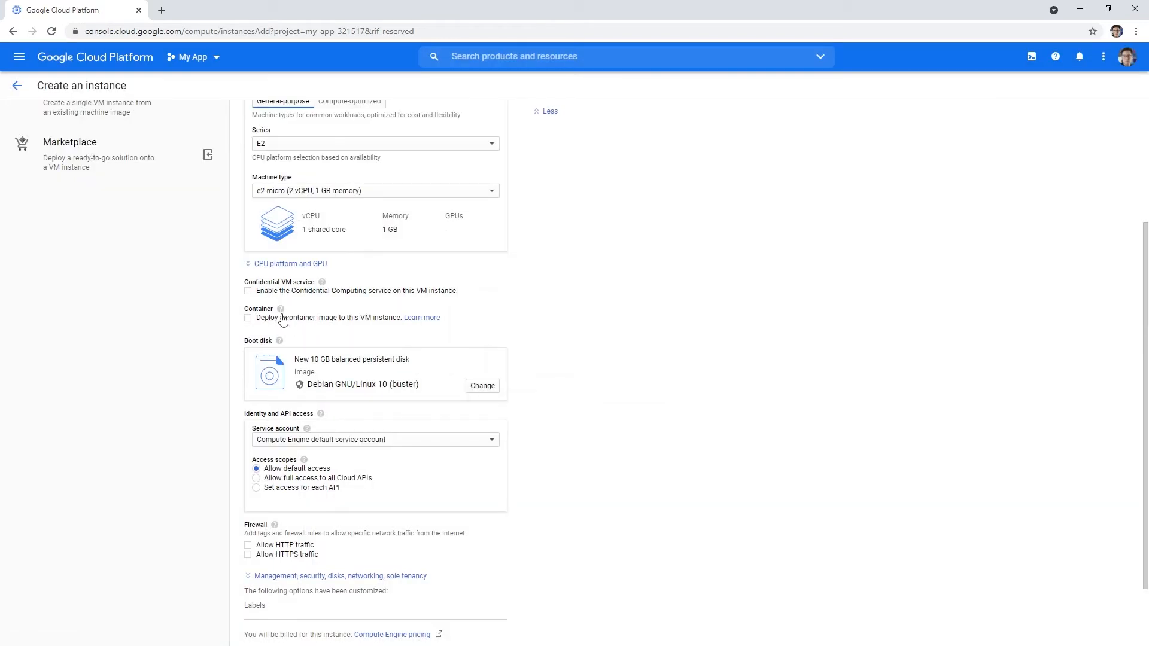
Read the container help and try switching container image deployment on and off, leaving it on.
{"action": "mouse_move", "coordinate": [281, 312]}
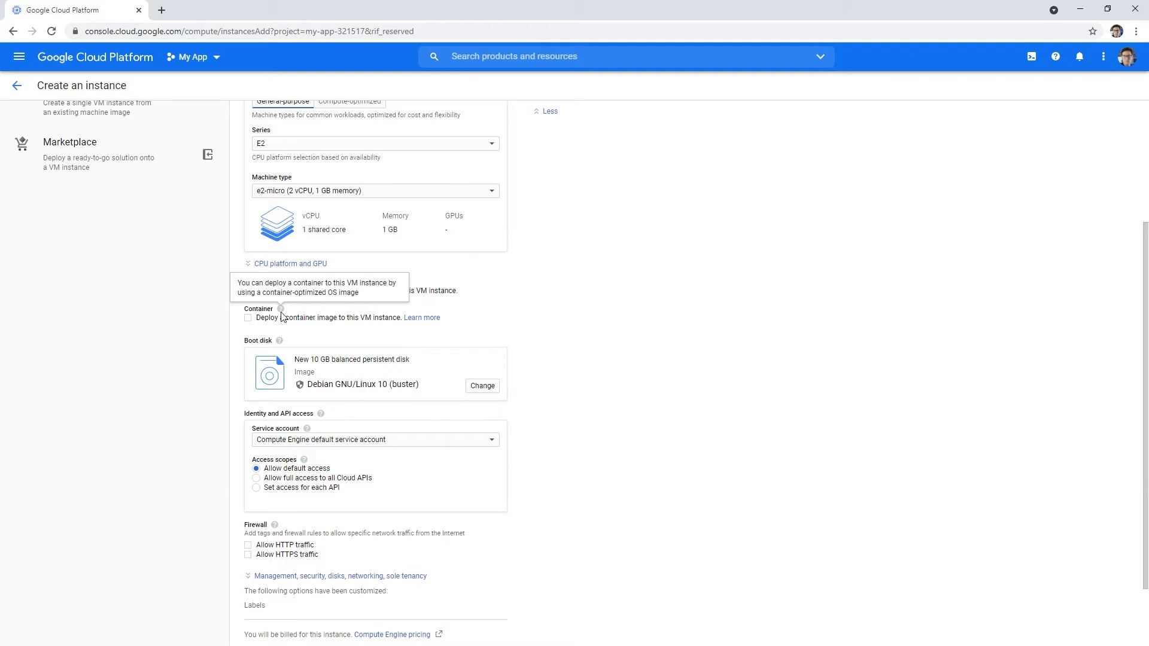
{"action": "left_click", "coordinate": [248, 318]}
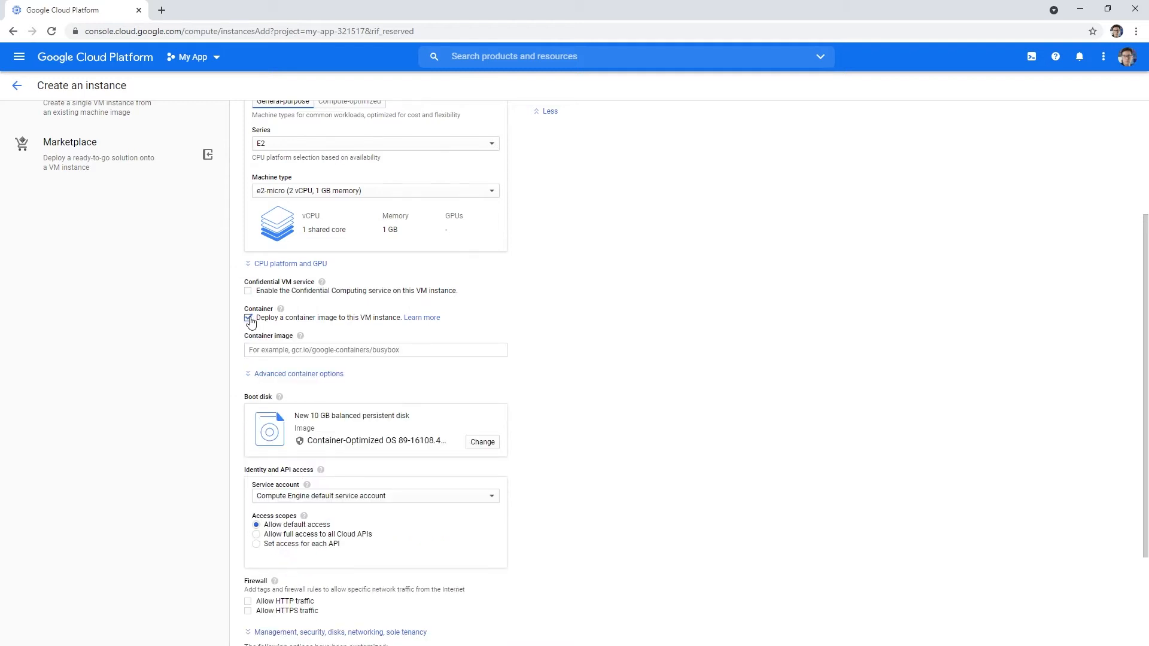
{"action": "mouse_move", "coordinate": [301, 339]}
{"action": "left_click", "coordinate": [249, 319]}
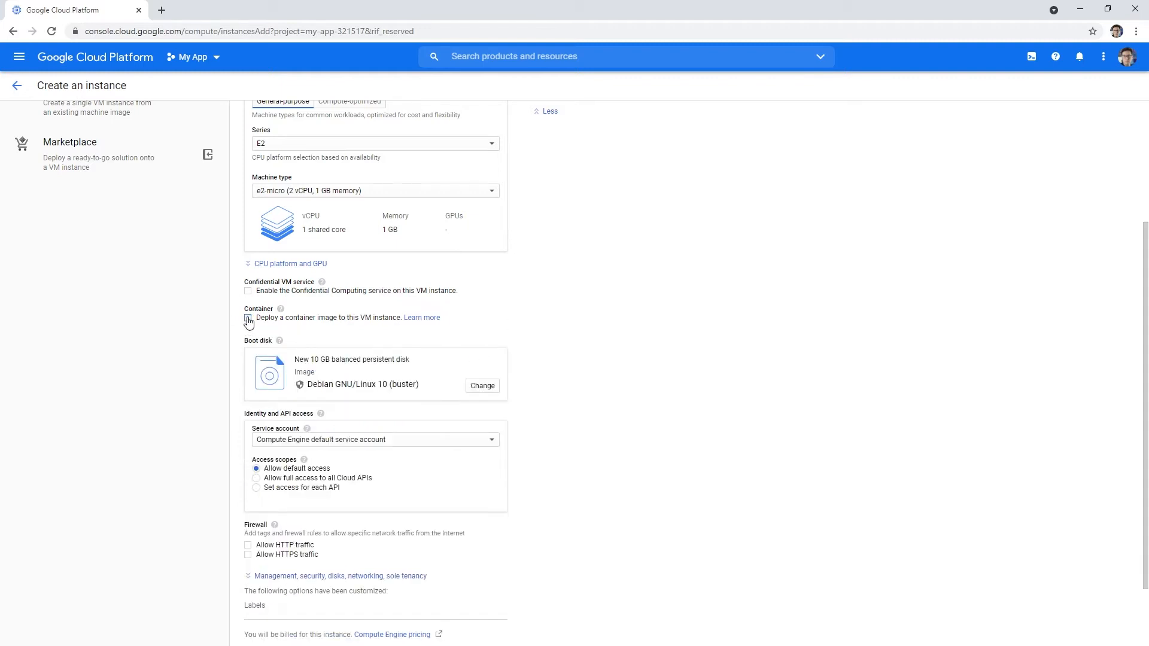
{"action": "left_click", "coordinate": [248, 319]}
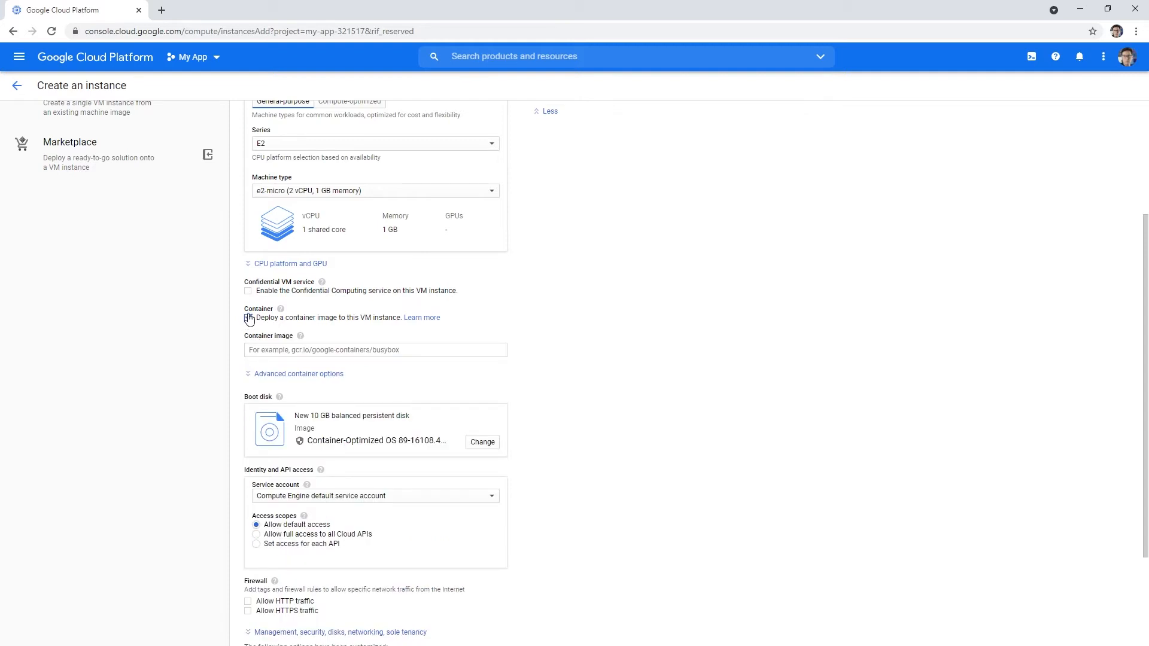
{"action": "left_click", "coordinate": [248, 319]}
{"action": "left_click", "coordinate": [249, 319]}
Explore the advanced container options with an empty command argument and environment variable, and turn container deployment off.
{"action": "left_click", "coordinate": [278, 375]}
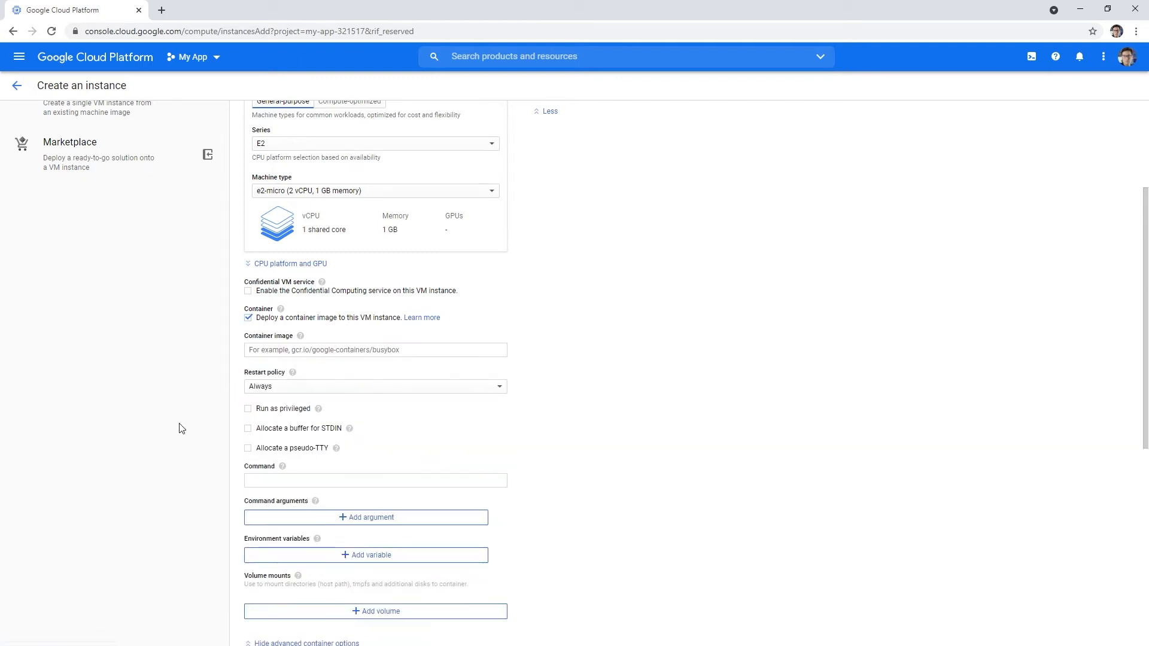
{"action": "scroll", "coordinate": [181, 429], "scroll_direction": "down", "scroll_amount": 1}
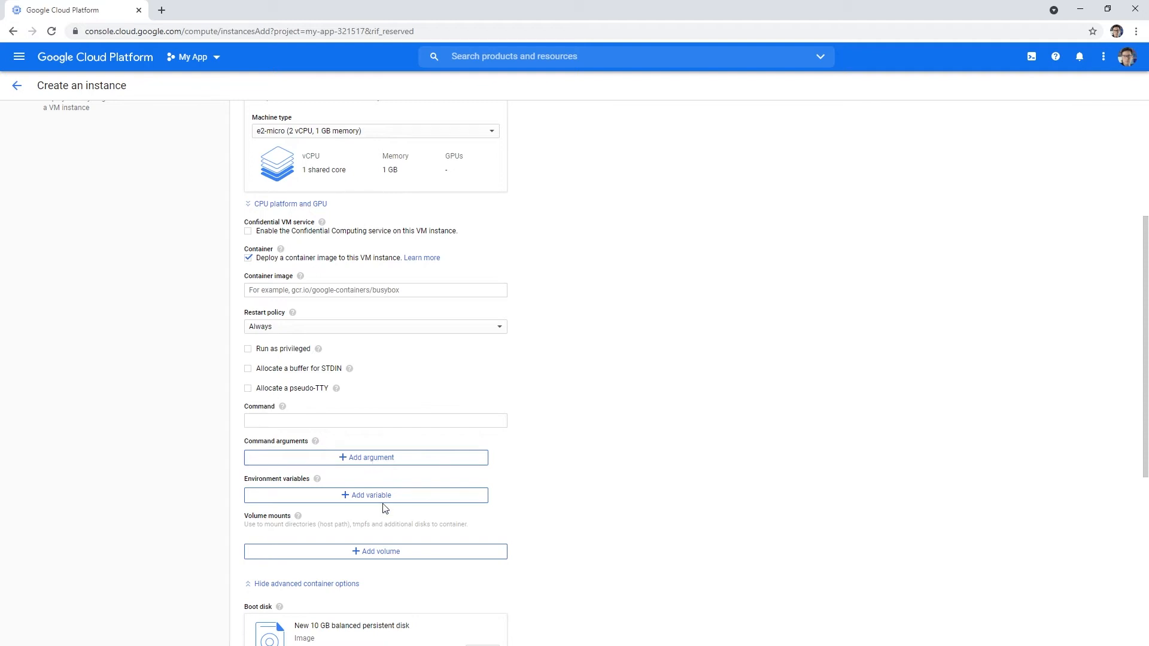
{"action": "left_click", "coordinate": [402, 461]}
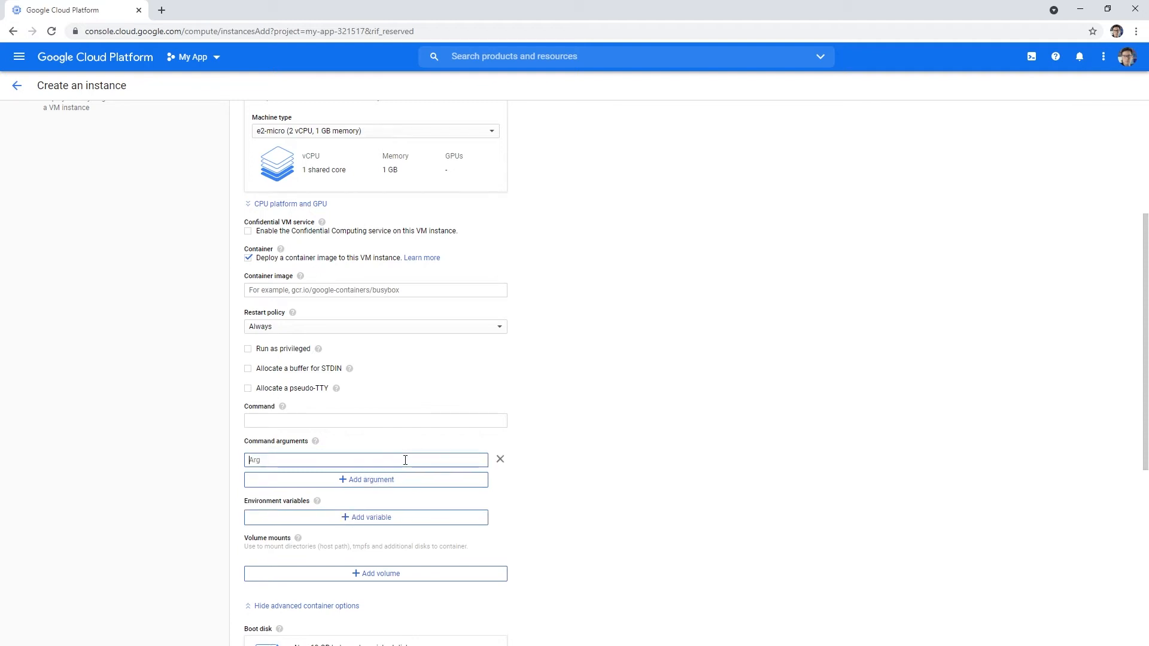
{"action": "left_click", "coordinate": [372, 516]}
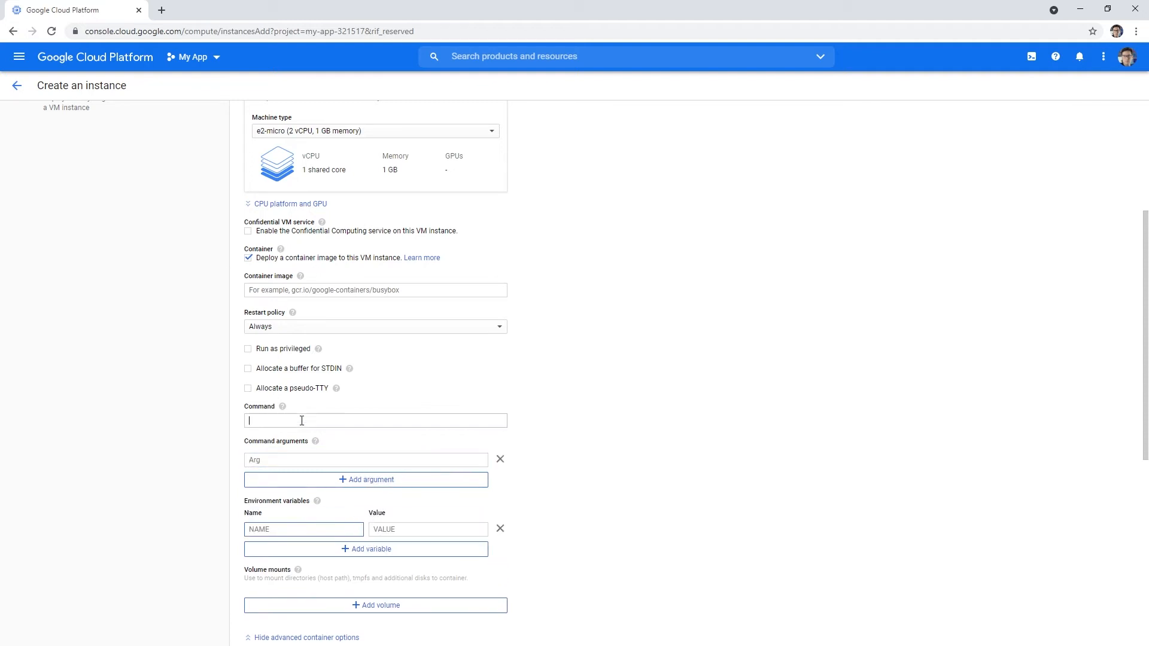
{"action": "mouse_move", "coordinate": [284, 411]}
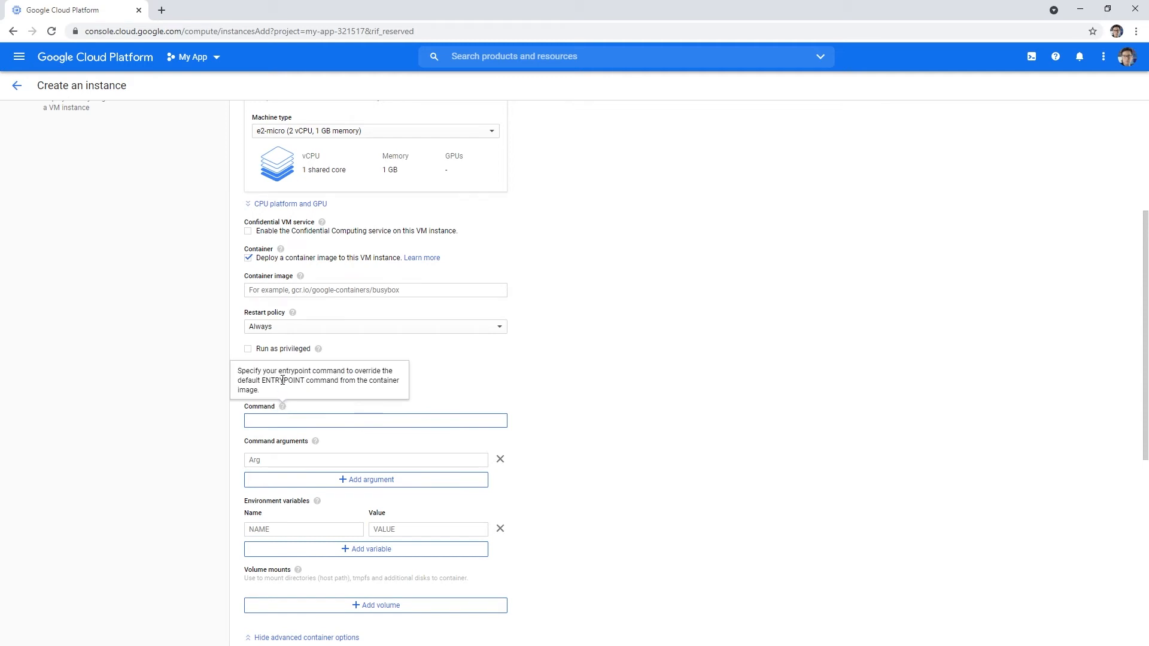
{"action": "left_click", "coordinate": [247, 258]}
Open the boot disk settings and review the available Debian versions and public operating systems.
{"action": "scroll", "coordinate": [180, 331], "scroll_direction": "down", "scroll_amount": 1}
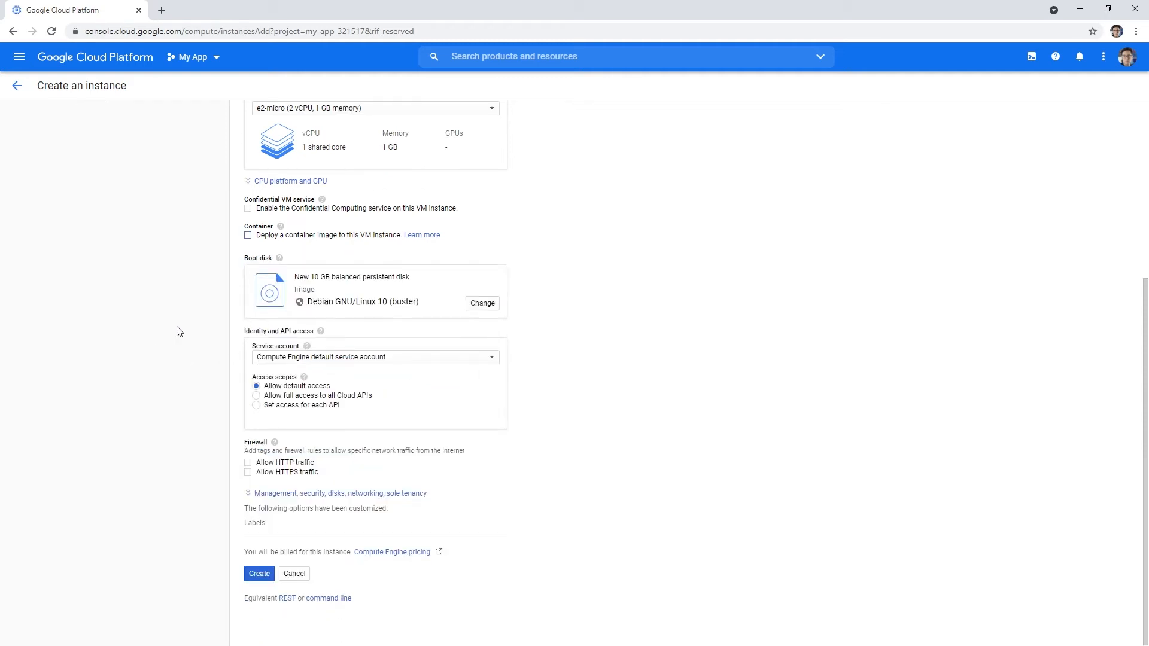
{"action": "scroll", "coordinate": [200, 339], "scroll_direction": "up", "scroll_amount": 2}
{"action": "scroll", "coordinate": [200, 339], "scroll_direction": "down", "scroll_amount": 2}
{"action": "mouse_move", "coordinate": [280, 260]}
{"action": "left_click", "coordinate": [481, 303]}
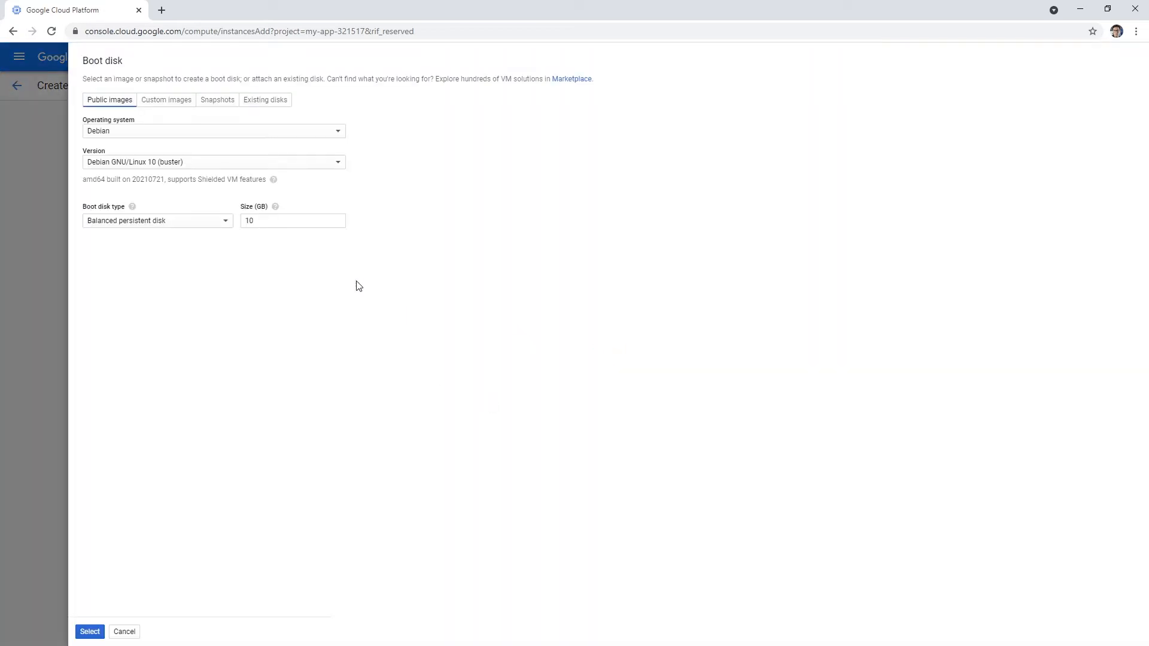
{"action": "left_click", "coordinate": [307, 167]}
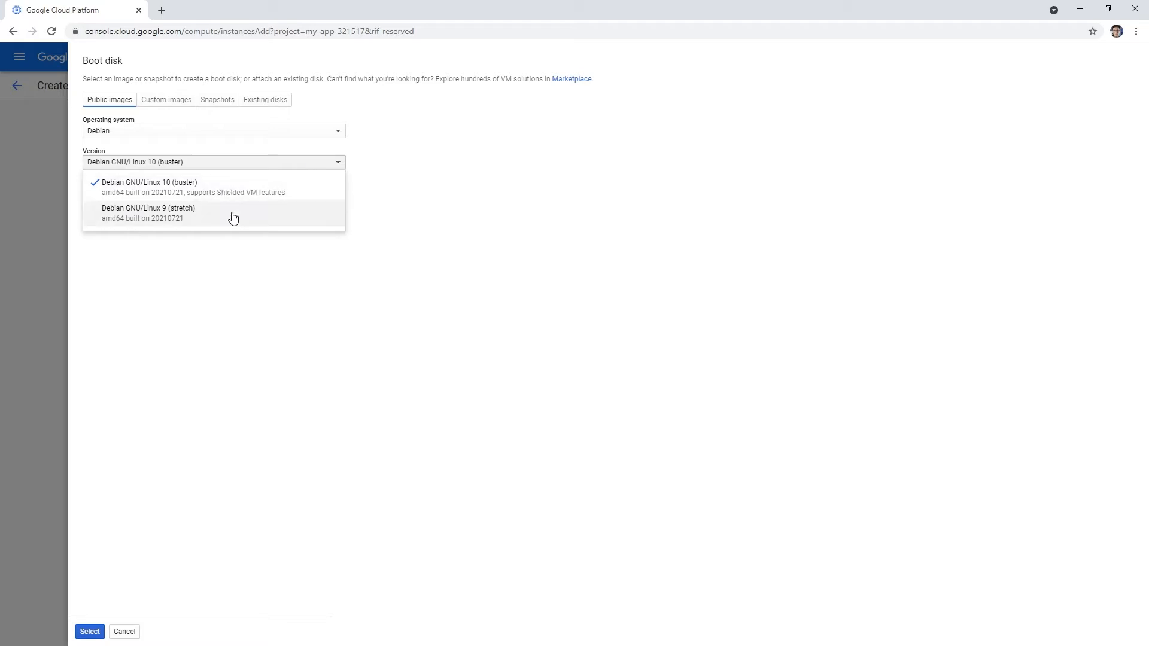
{"action": "left_click", "coordinate": [259, 162]}
{"action": "left_click", "coordinate": [285, 133]}
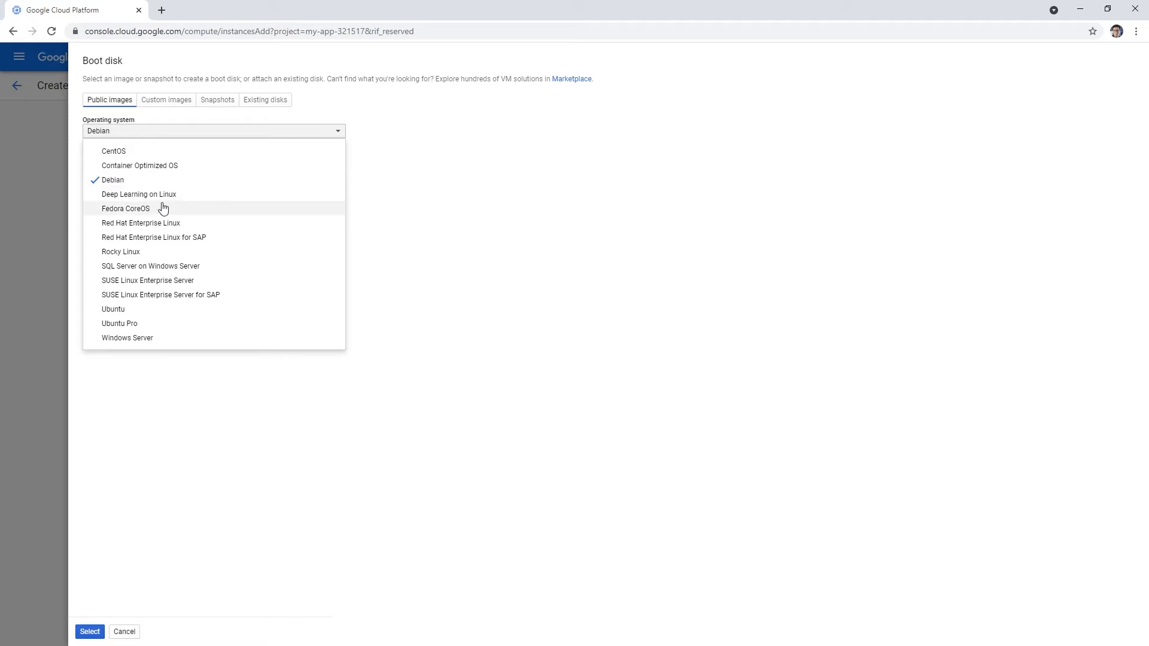
{"action": "left_click", "coordinate": [197, 179]}
Check the custom images, snapshots and existing disks offered for the boot disk, and return to the public images.
{"action": "left_click", "coordinate": [165, 102]}
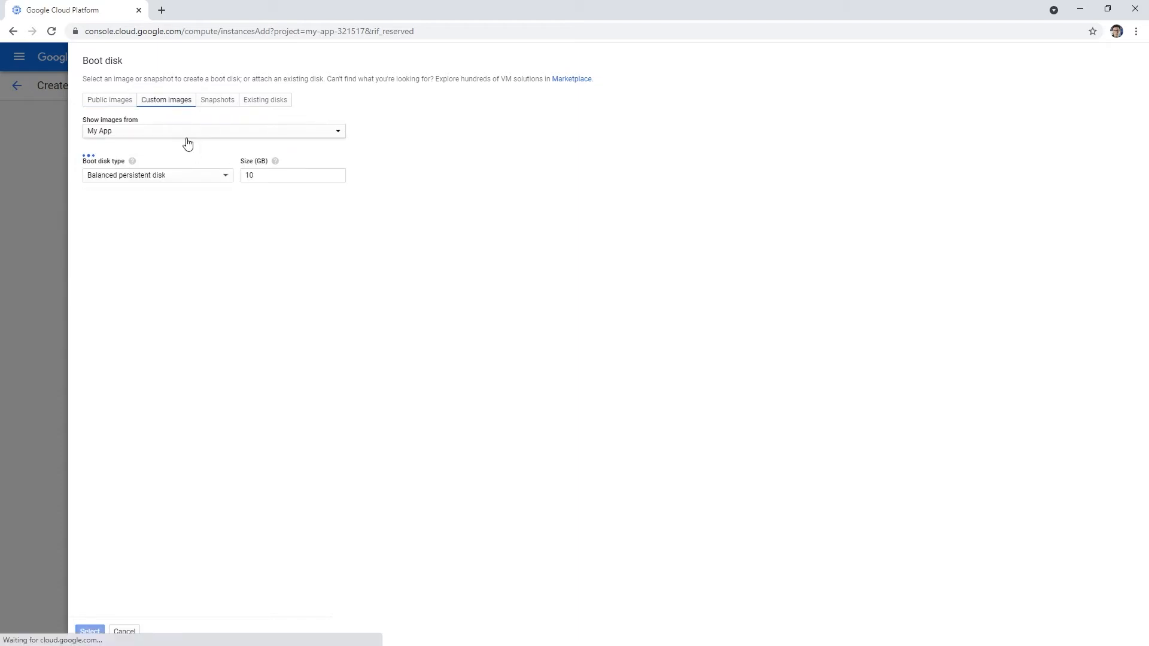
{"action": "left_click", "coordinate": [224, 106]}
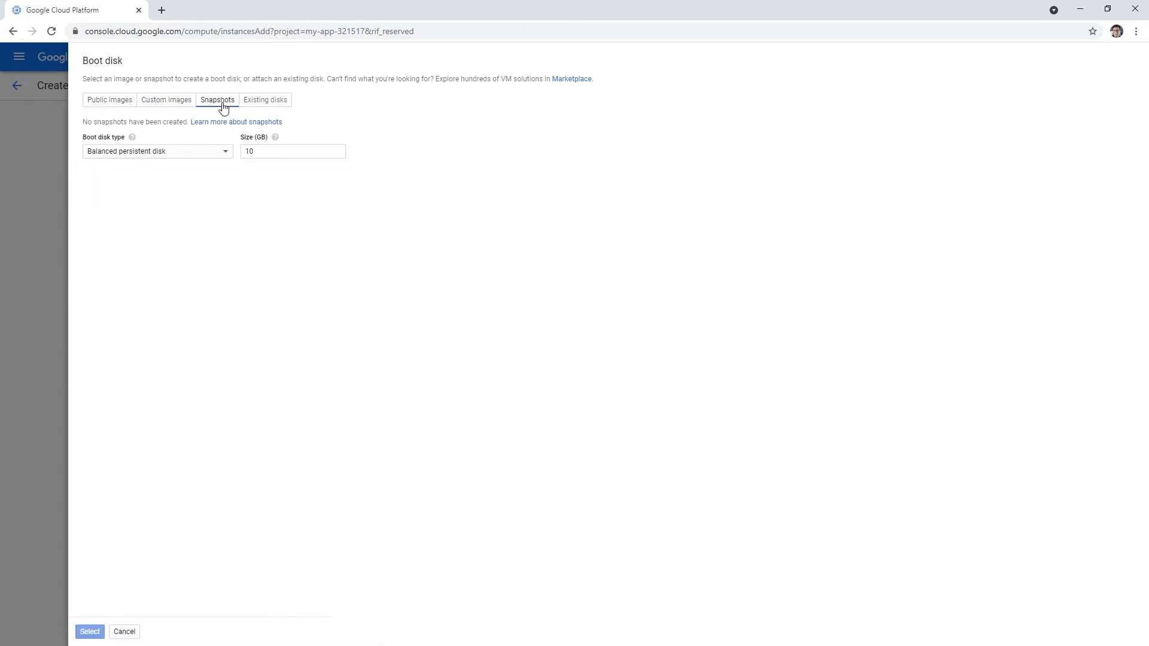
{"action": "left_click", "coordinate": [264, 107]}
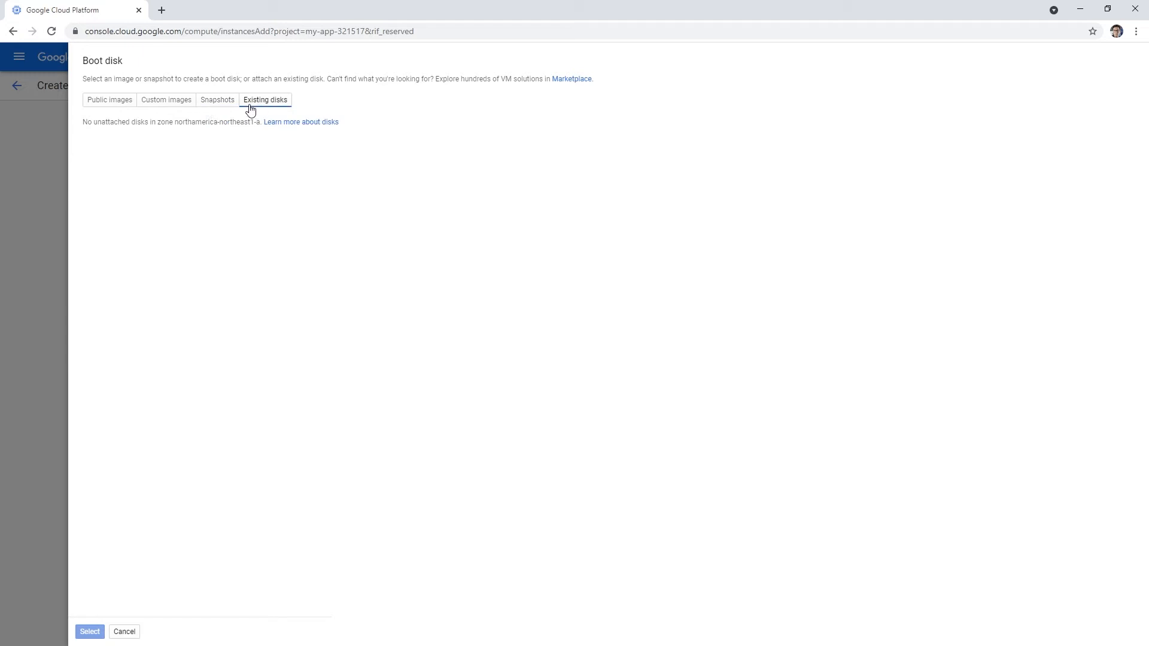
{"action": "left_click", "coordinate": [175, 105]}
{"action": "left_click", "coordinate": [117, 102]}
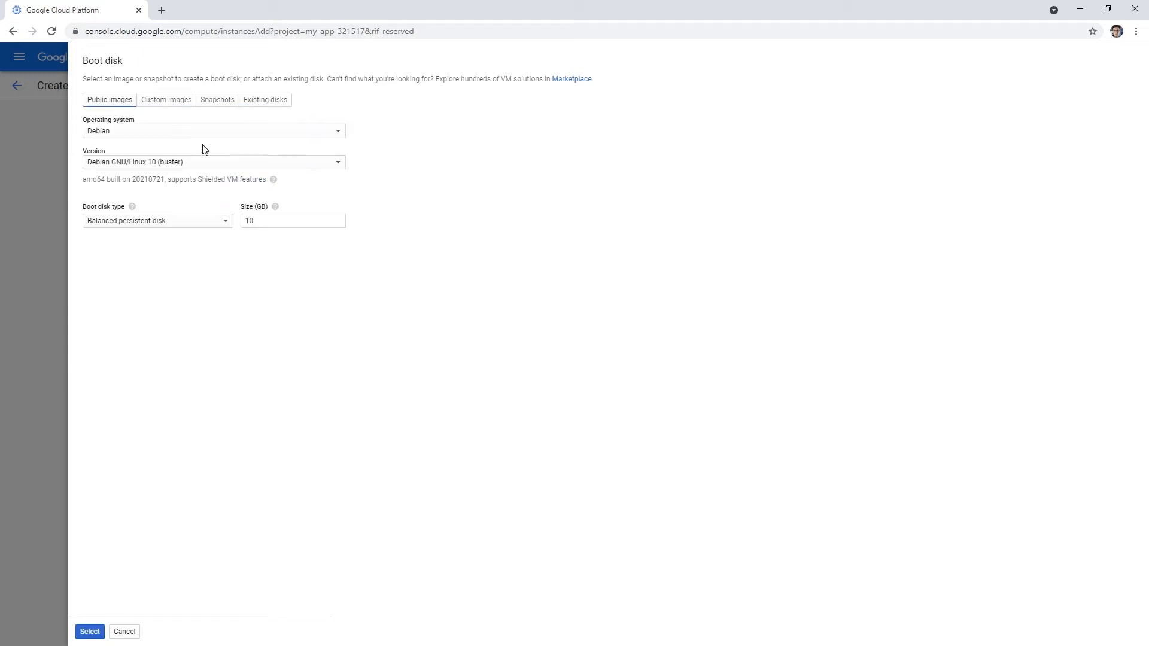
Look through the public operating system choices again and leave the boot disk settings without applying a change.
{"action": "left_click", "coordinate": [205, 133]}
{"action": "left_click", "coordinate": [204, 187]}
{"action": "left_click", "coordinate": [209, 132]}
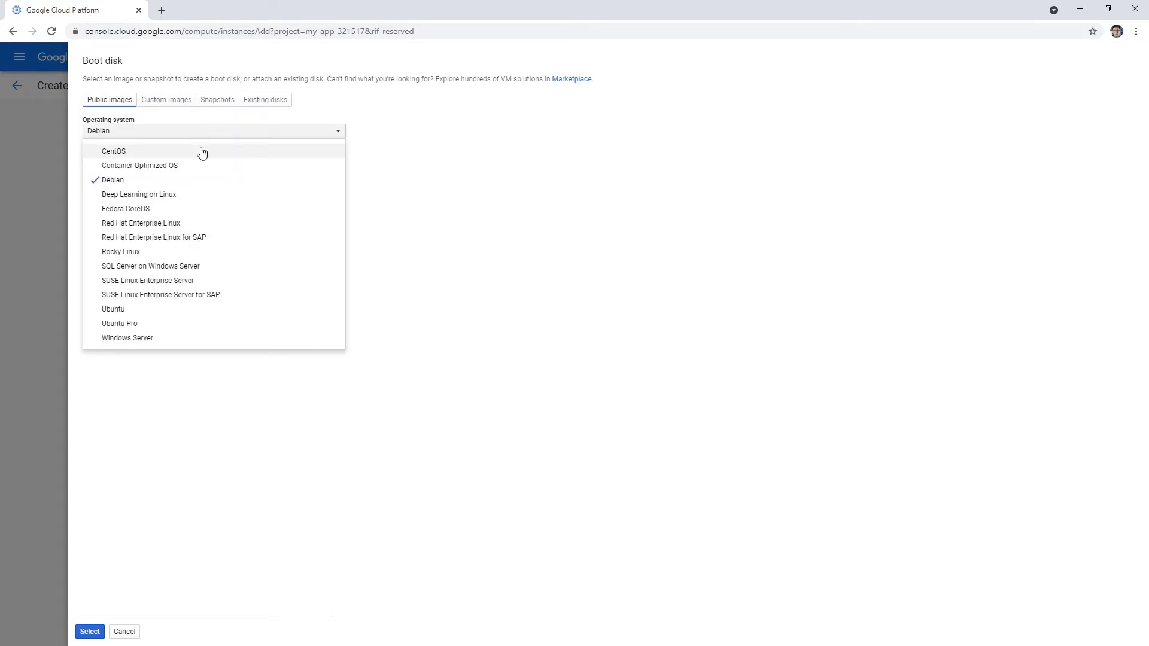
{"action": "left_click", "coordinate": [254, 132]}
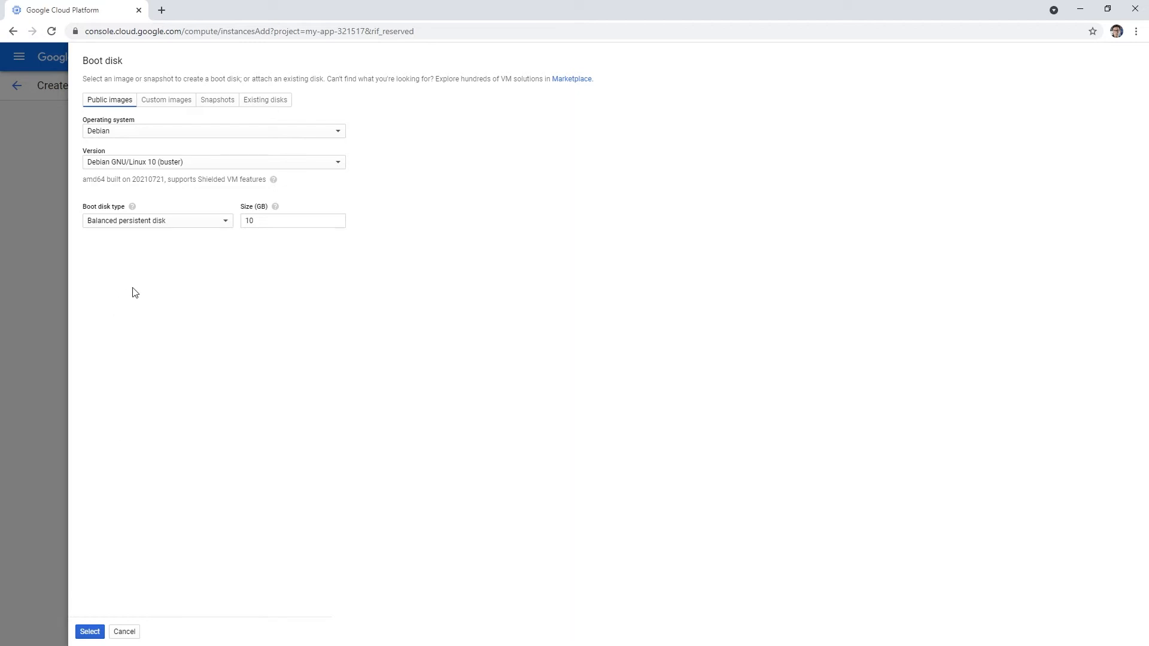
{"action": "left_click", "coordinate": [133, 632]}
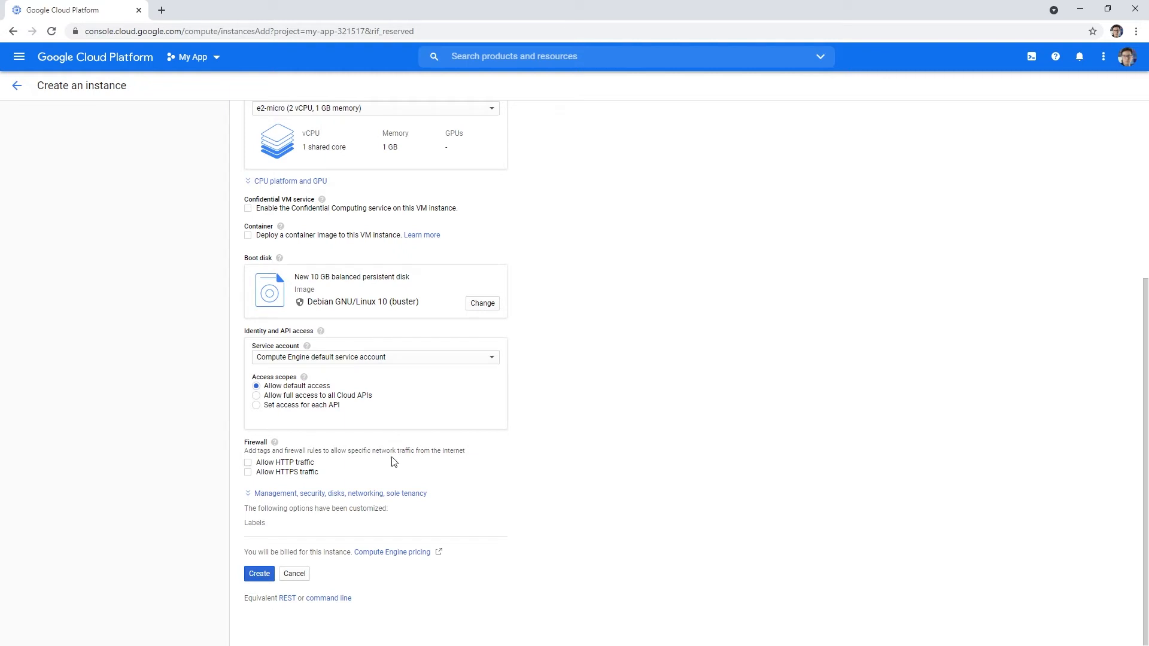
Expand the management, security, disks, networking and sole tenancy options and look over the management settings of the instance.
{"action": "left_click", "coordinate": [251, 495]}
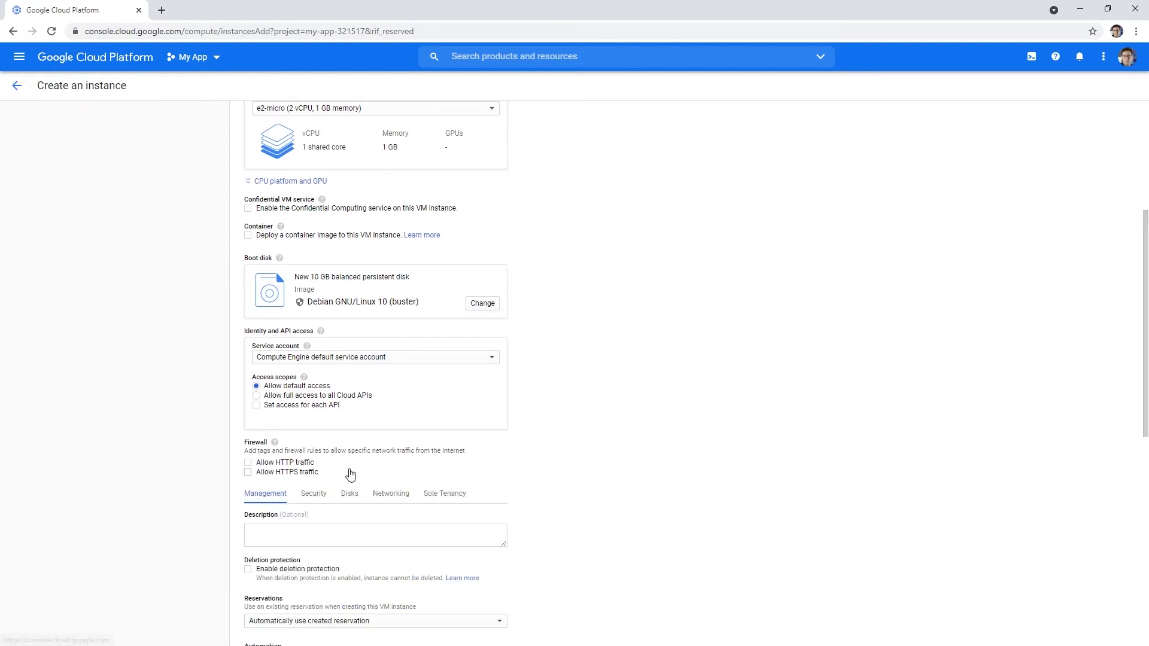
{"action": "scroll", "coordinate": [350, 475], "scroll_direction": "down", "scroll_amount": 2}
{"action": "scroll", "coordinate": [345, 475], "scroll_direction": "down", "scroll_amount": 3}
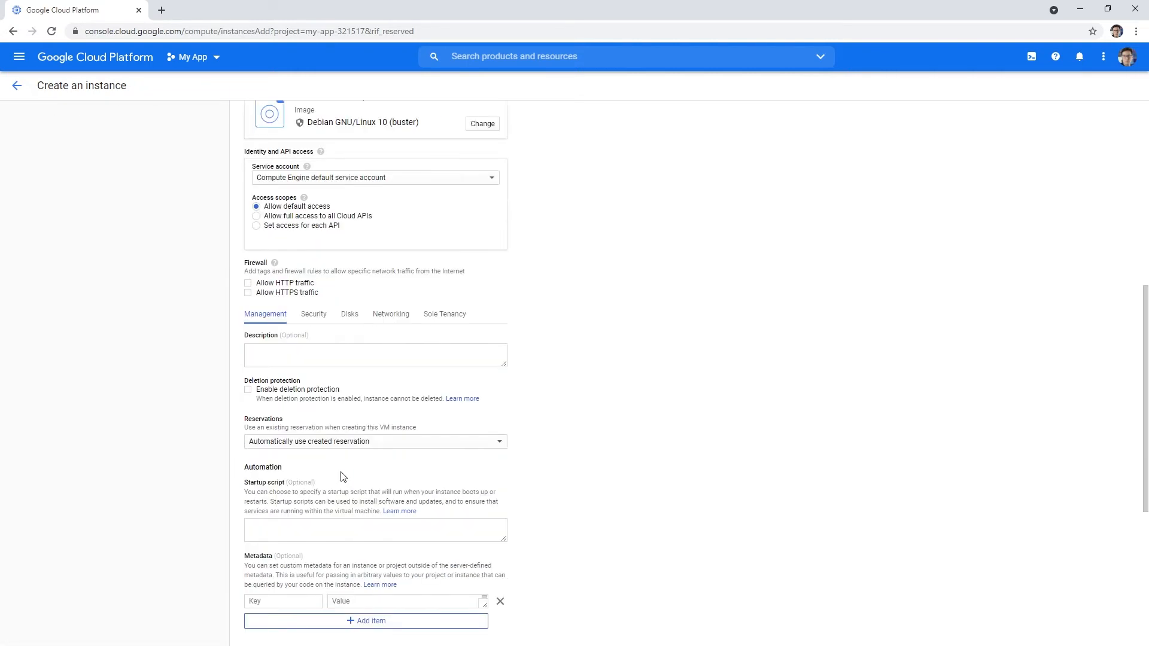
{"action": "scroll", "coordinate": [336, 428], "scroll_direction": "up", "scroll_amount": 4}
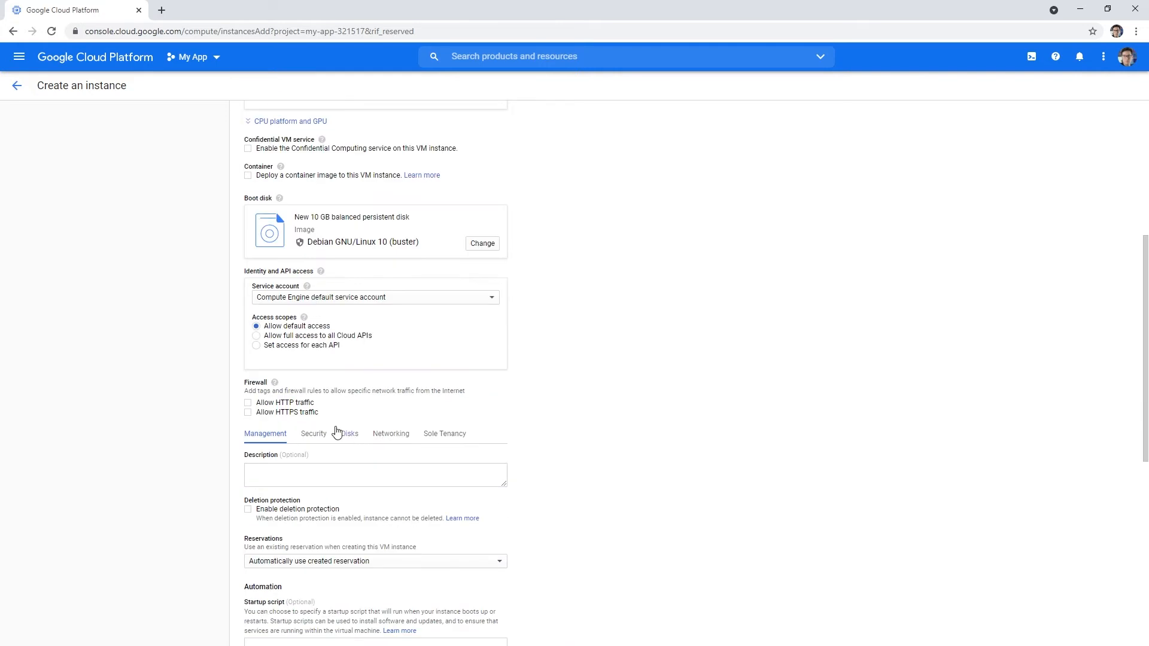
{"action": "scroll", "coordinate": [299, 450], "scroll_direction": "down", "scroll_amount": 7}
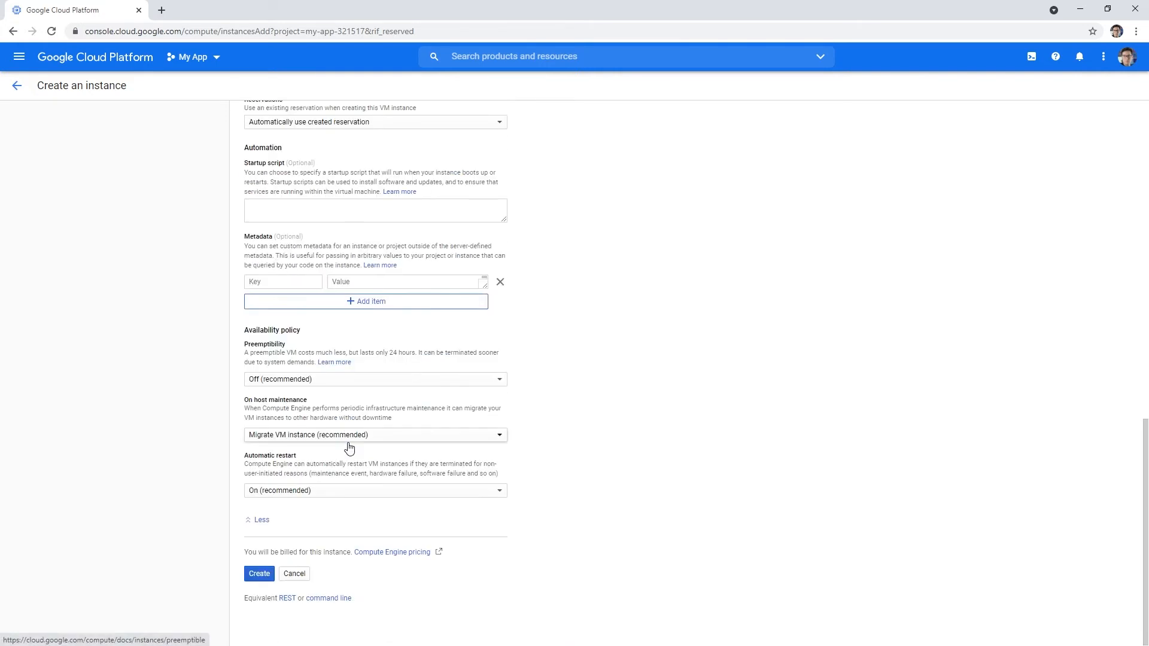
{"action": "scroll", "coordinate": [389, 539], "scroll_direction": "up", "scroll_amount": 5}
{"action": "scroll", "coordinate": [378, 611], "scroll_direction": "up", "scroll_amount": 8}
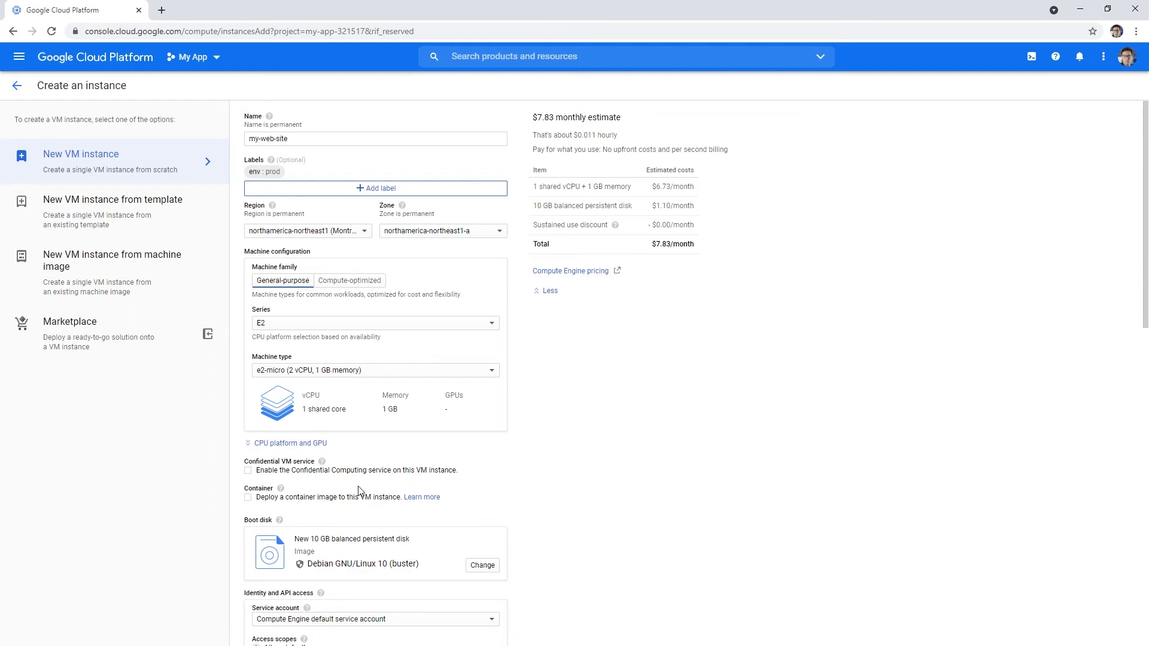
{"action": "scroll", "coordinate": [358, 491], "scroll_direction": "down", "scroll_amount": 10}
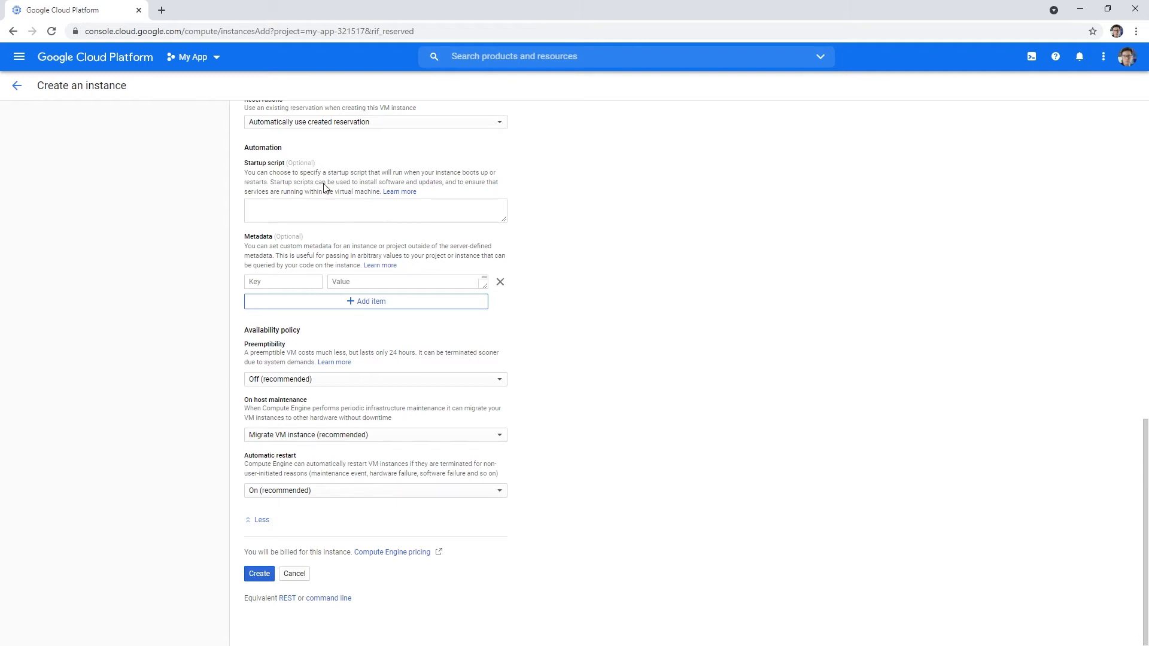
Open the startup script documentation in a new browser tab and read its overview of startup script tasks.
{"action": "left_click_drag", "start_coordinate": [249, 163], "coordinate": [375, 189]}
{"action": "right_click", "coordinate": [397, 192]}
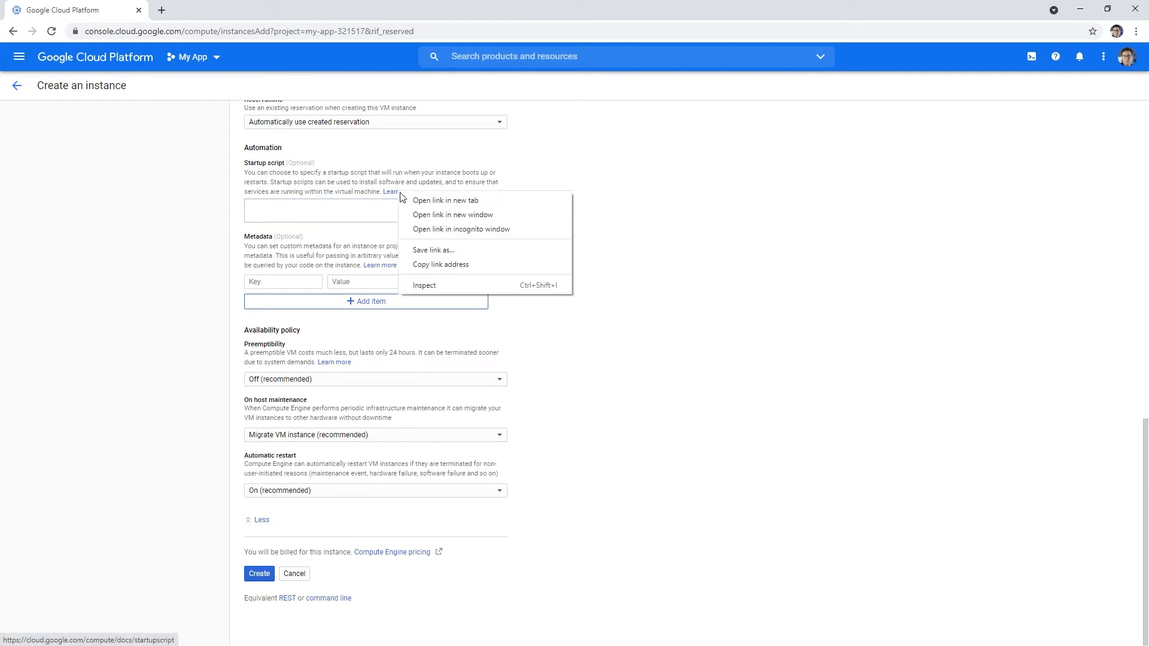
{"action": "left_click", "coordinate": [425, 200]}
{"action": "left_click", "coordinate": [236, 12]}
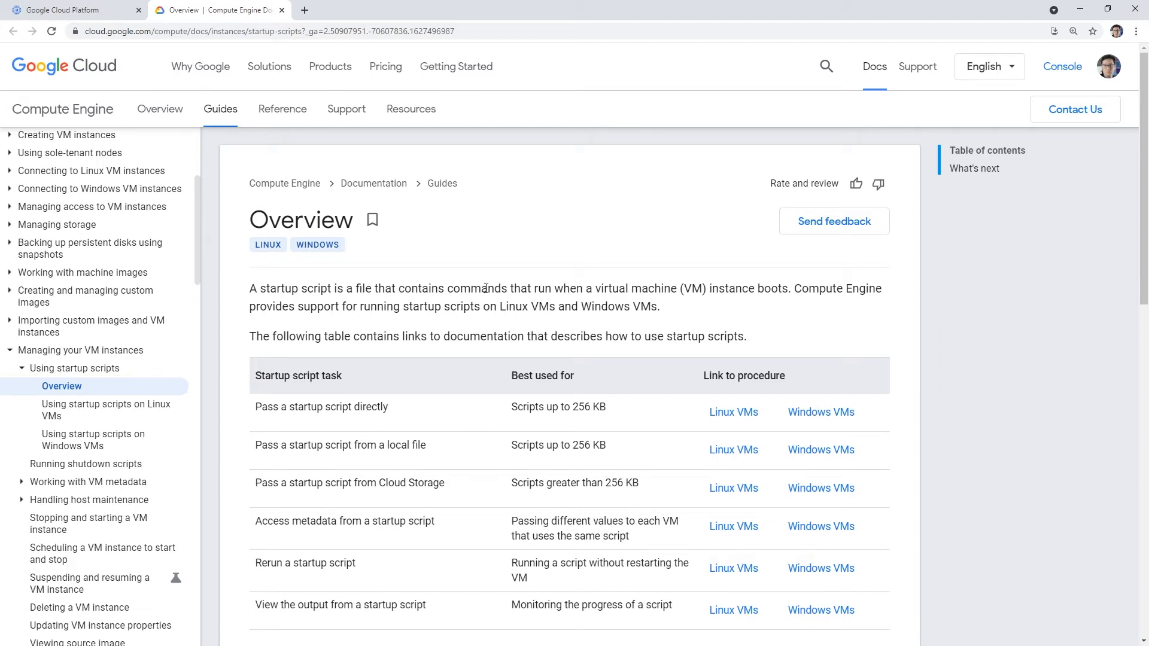
{"action": "scroll", "coordinate": [486, 294], "scroll_direction": "down", "scroll_amount": 2}
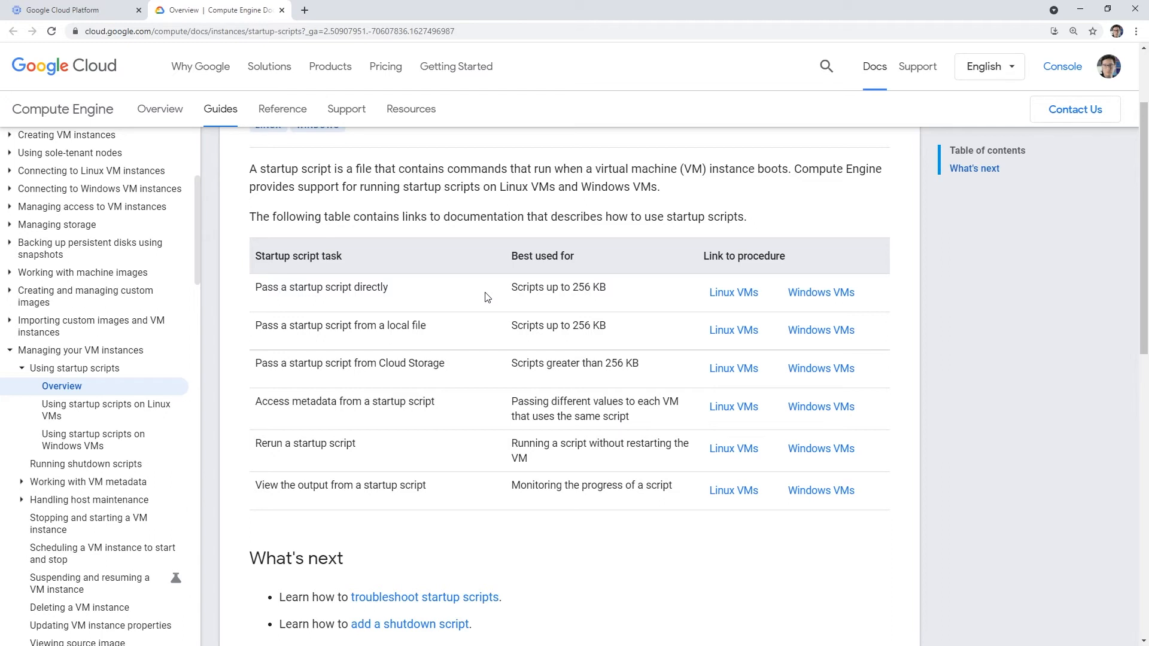
{"action": "scroll", "coordinate": [503, 344], "scroll_direction": "down", "scroll_amount": 3}
{"action": "scroll", "coordinate": [500, 336], "scroll_direction": "up", "scroll_amount": 3}
{"action": "scroll", "coordinate": [655, 451], "scroll_direction": "up", "scroll_amount": 2}
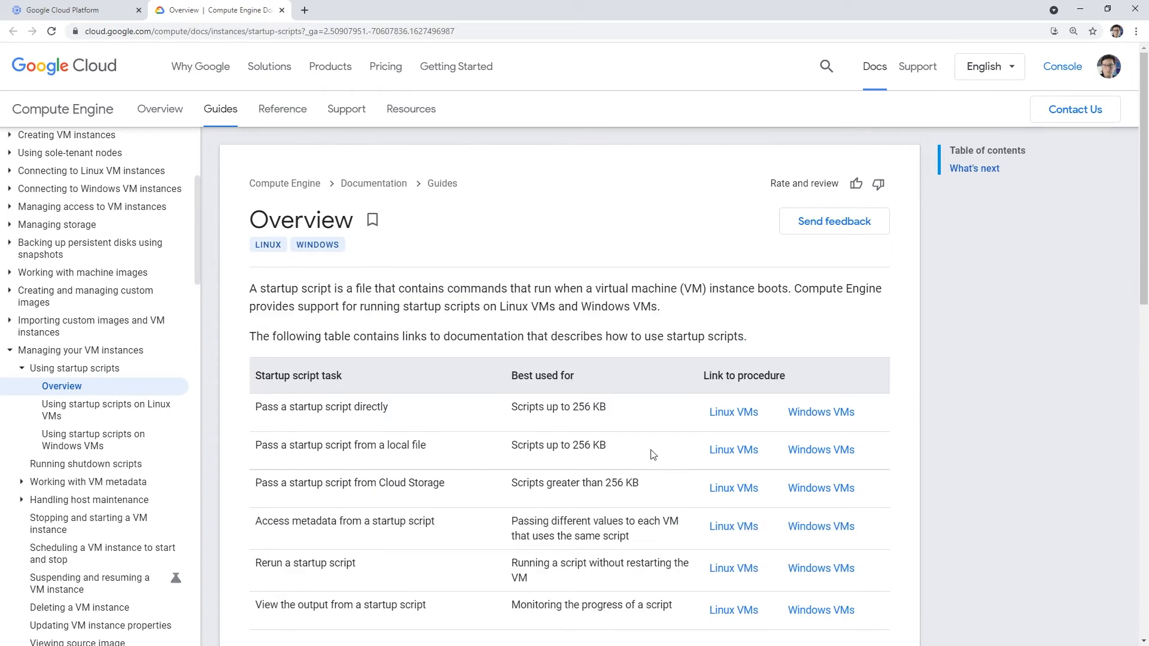
Open the guide on using startup scripts on Linux VMs and copy the example bash script that installs apache2.
{"action": "left_click", "coordinate": [164, 407]}
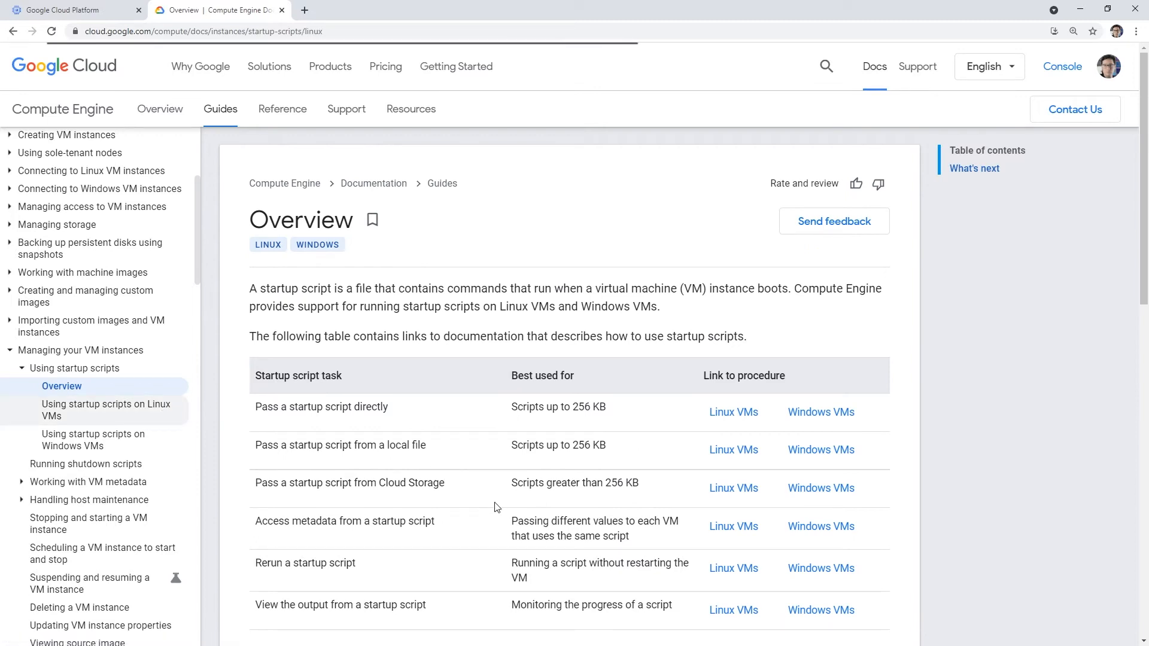
{"action": "scroll", "coordinate": [497, 473], "scroll_direction": "down", "scroll_amount": 1}
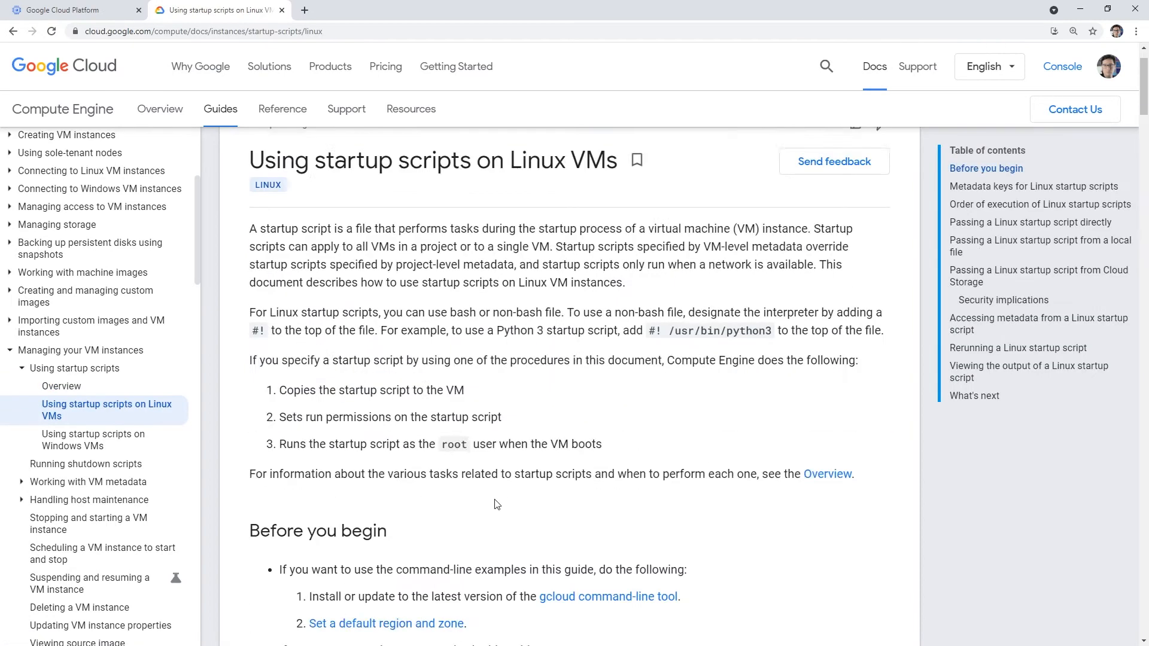
{"action": "scroll", "coordinate": [497, 496], "scroll_direction": "down", "scroll_amount": 3}
{"action": "scroll", "coordinate": [495, 491], "scroll_direction": "down", "scroll_amount": 18}
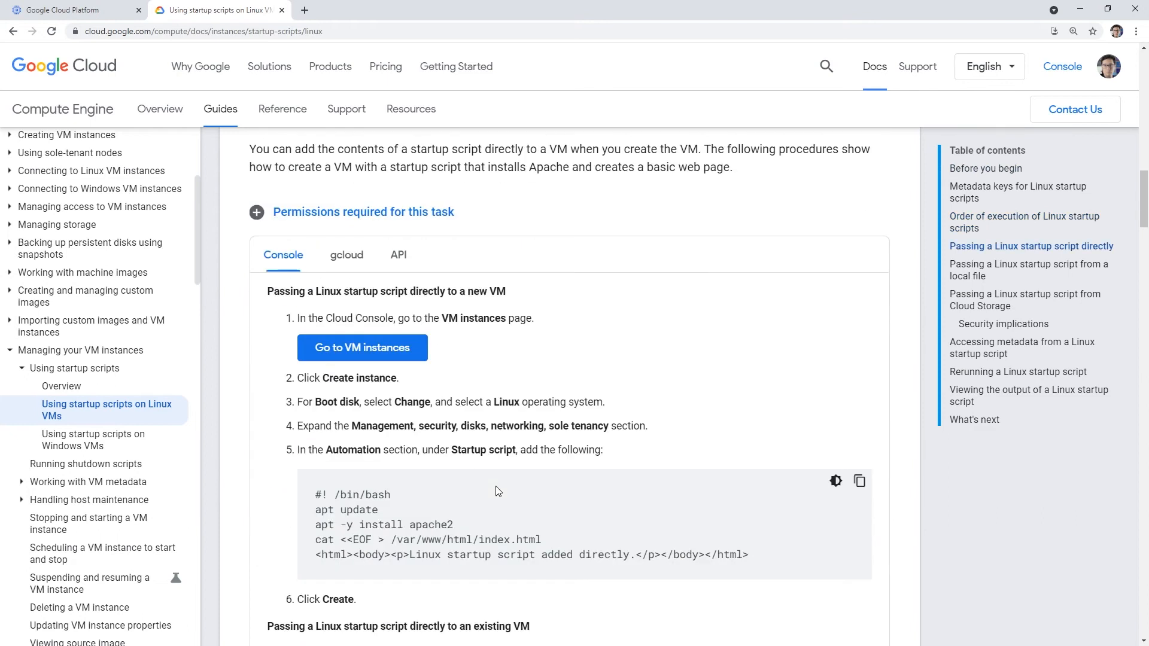
{"action": "scroll", "coordinate": [496, 491], "scroll_direction": "down", "scroll_amount": 2}
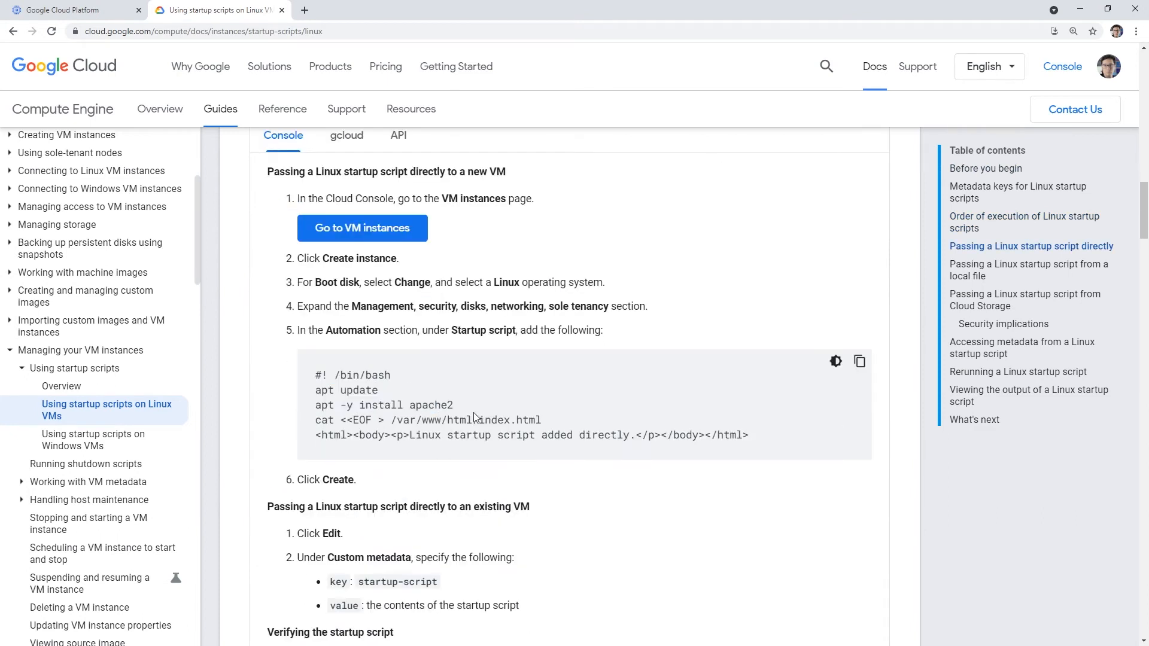
{"action": "left_click_drag", "start_coordinate": [811, 439], "coordinate": [317, 374]}
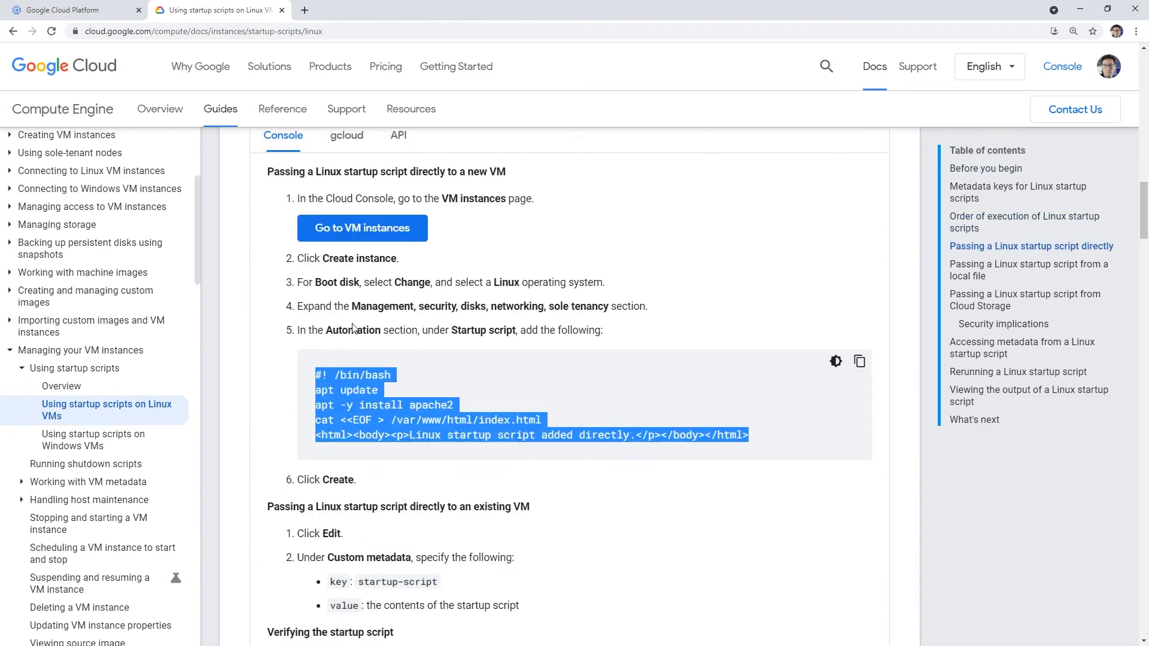
{"action": "left_click", "coordinate": [379, 387]}
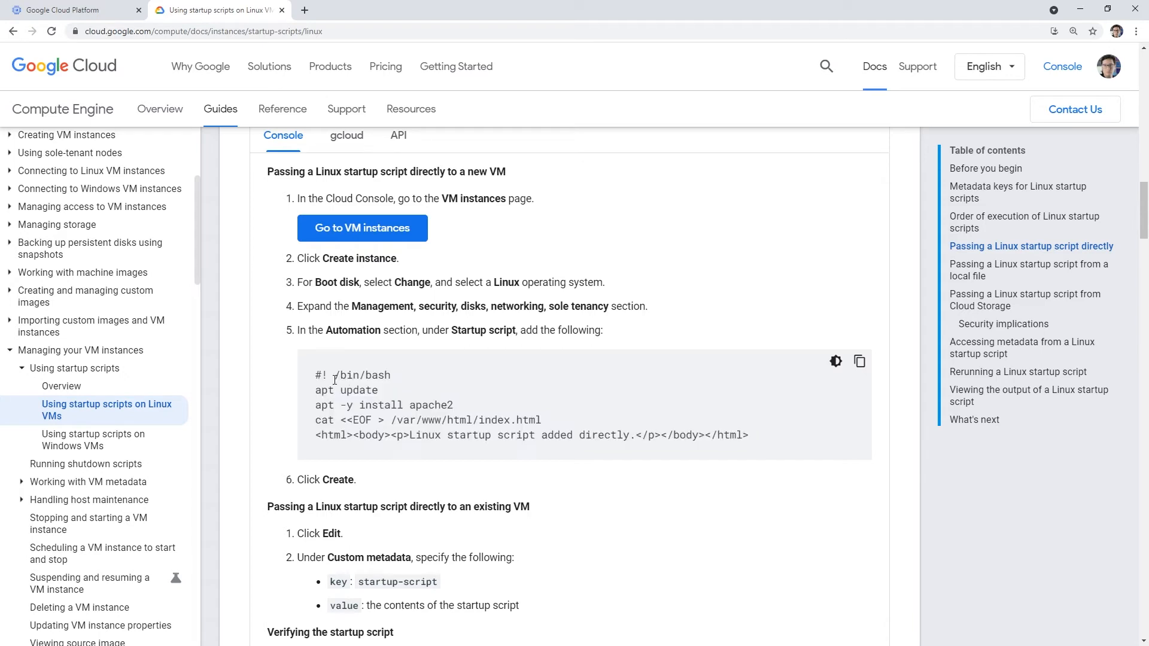
{"action": "left_click_drag", "start_coordinate": [317, 381], "coordinate": [768, 449]}
{"action": "key", "text": "ctrl+c"}
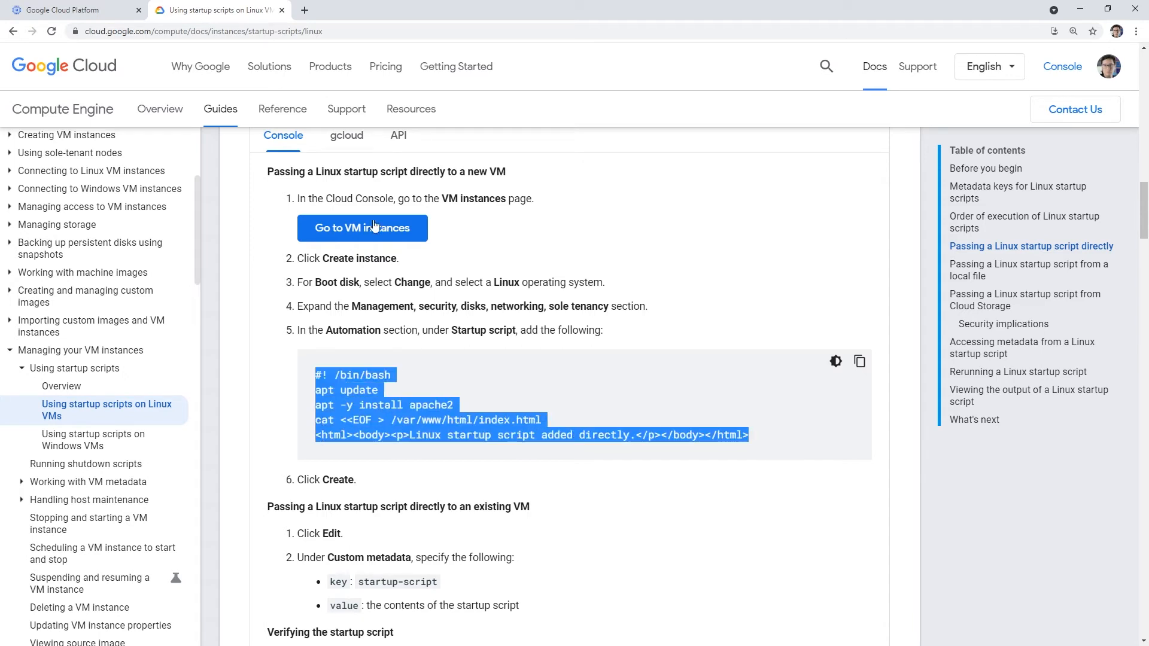
Back in the instance form, enlarge the startup script field and paste the copied Apache installation script into it.
{"action": "left_click", "coordinate": [96, 18]}
{"action": "left_click", "coordinate": [287, 210]}
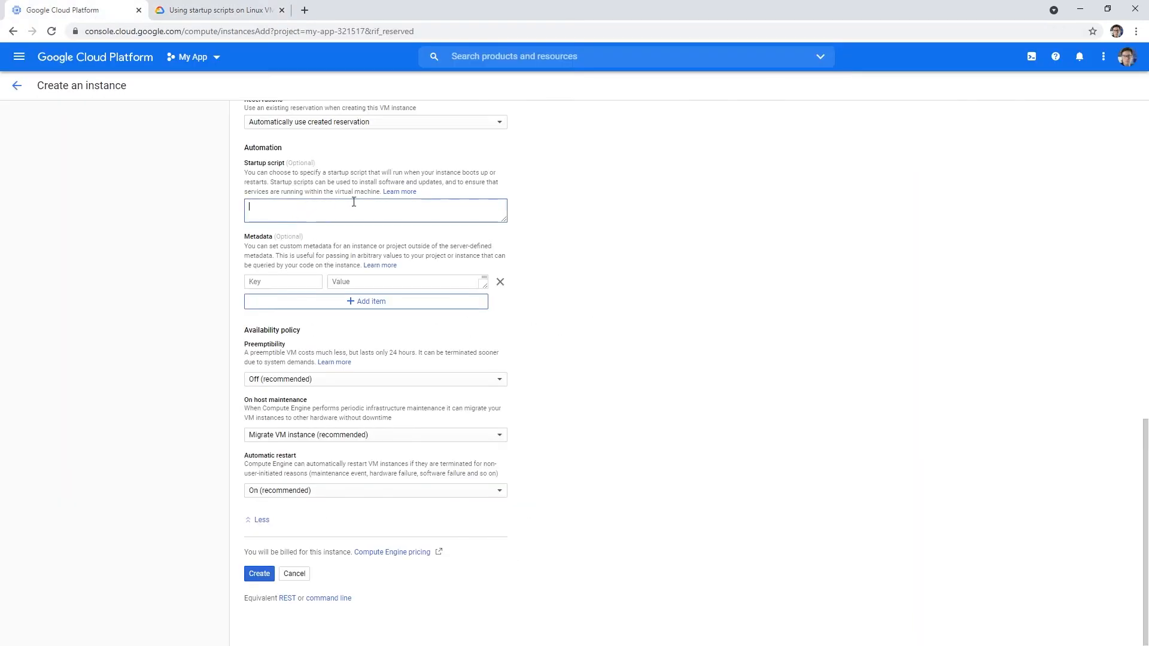
{"action": "left_click_drag", "start_coordinate": [504, 221], "coordinate": [514, 352]}
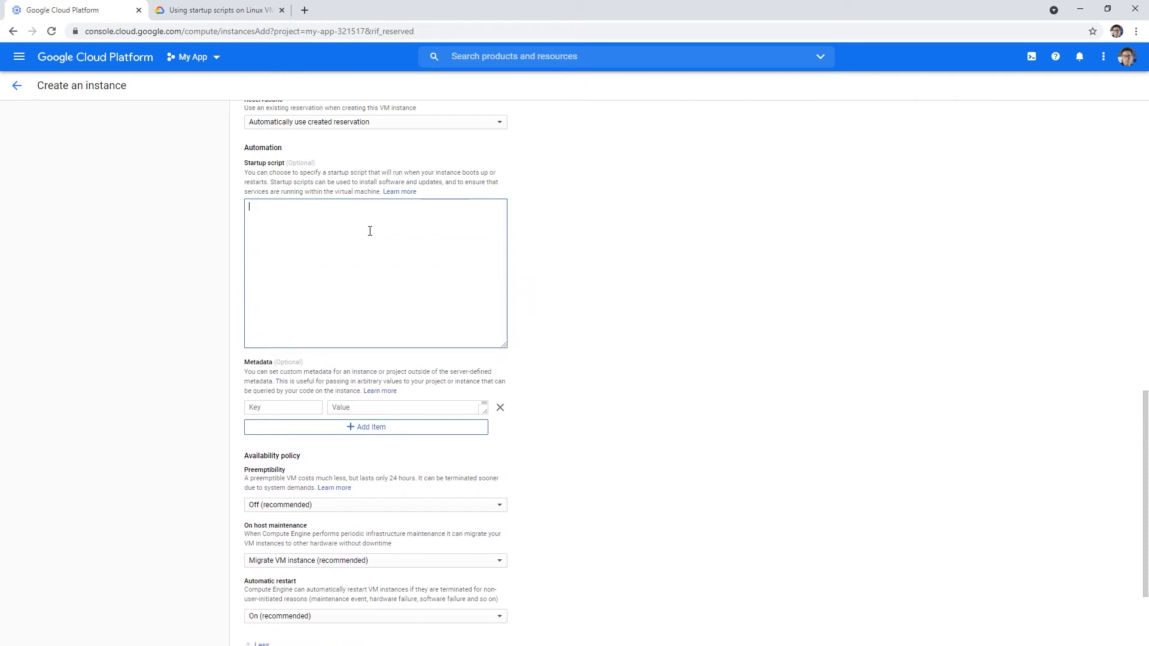
{"action": "key", "text": "ctrl+v"}
Go through the pasted startup script's lines, compare them with the documentation's example, and return to the instance form.
{"action": "left_click_drag", "start_coordinate": [294, 207], "coordinate": [227, 209]}
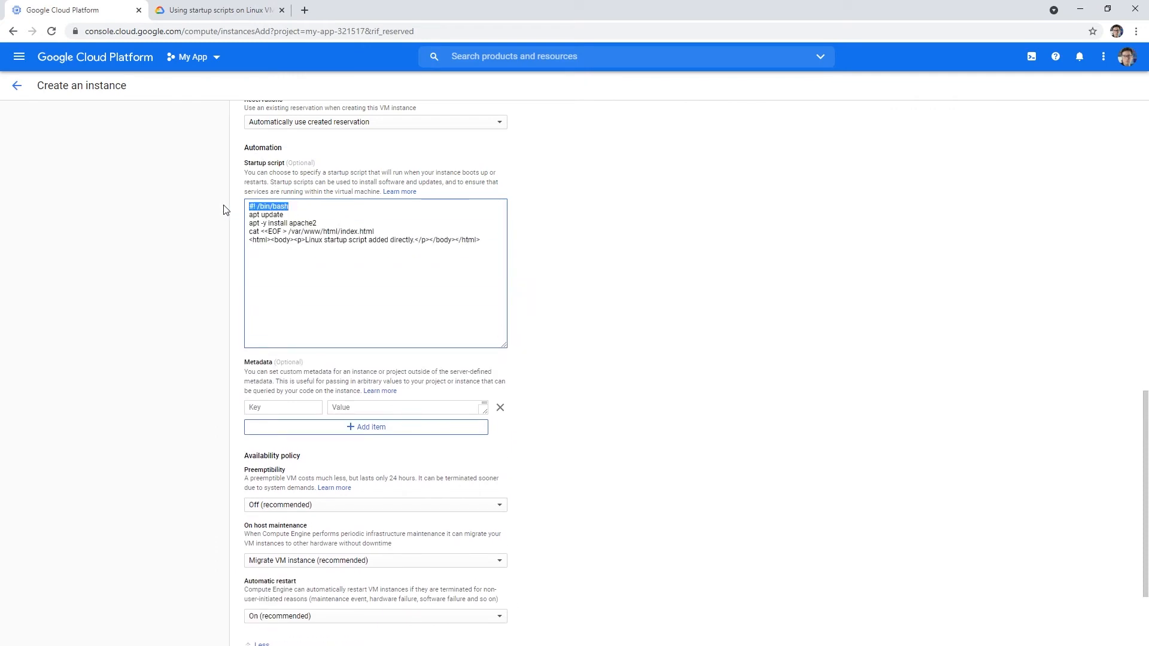
{"action": "left_click", "coordinate": [266, 208]}
{"action": "double_click", "coordinate": [265, 213]}
{"action": "left_click", "coordinate": [268, 222]}
{"action": "left_click", "coordinate": [229, 23]}
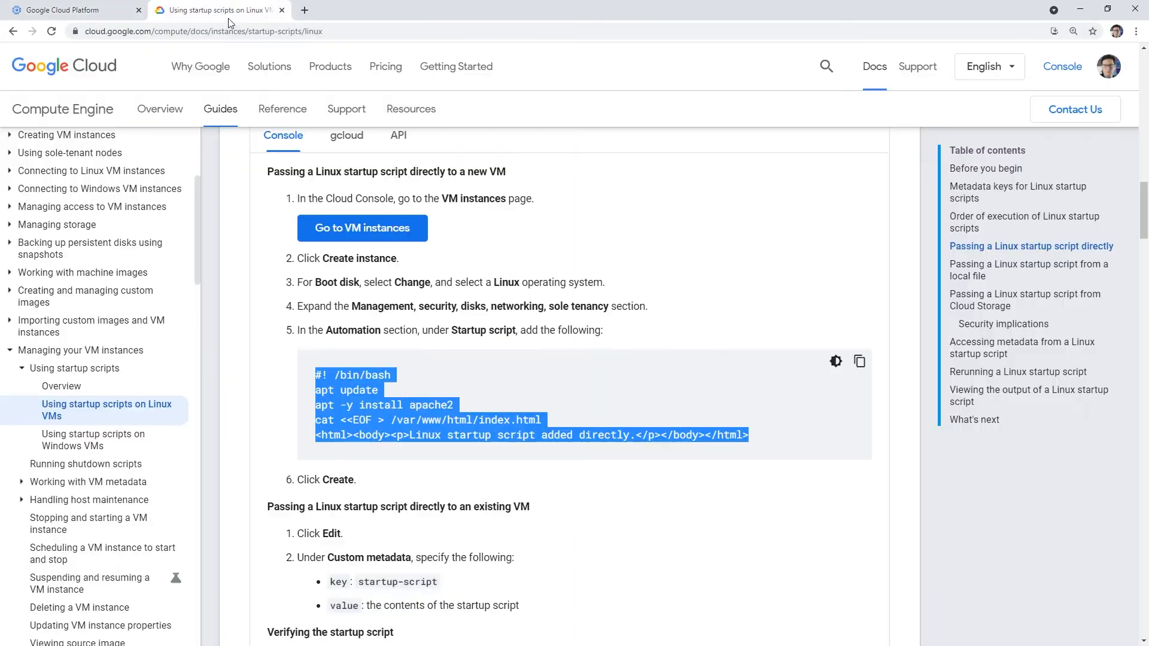
{"action": "scroll", "coordinate": [494, 468], "scroll_direction": "up", "scroll_amount": 3}
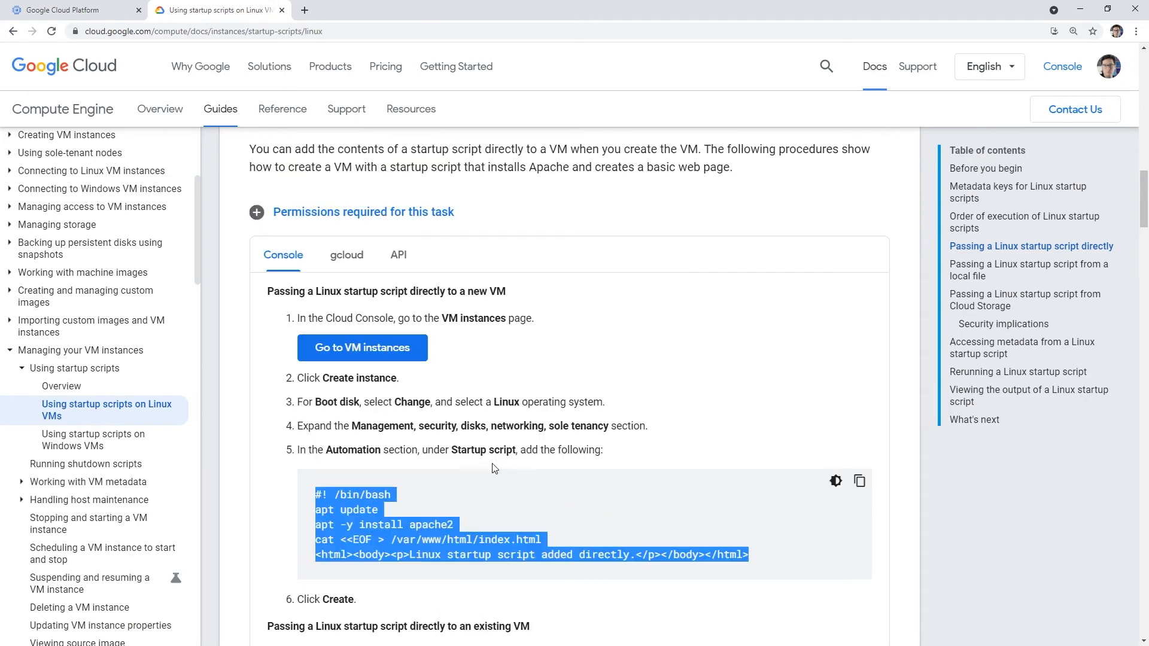
{"action": "scroll", "coordinate": [493, 469], "scroll_direction": "down", "scroll_amount": 2}
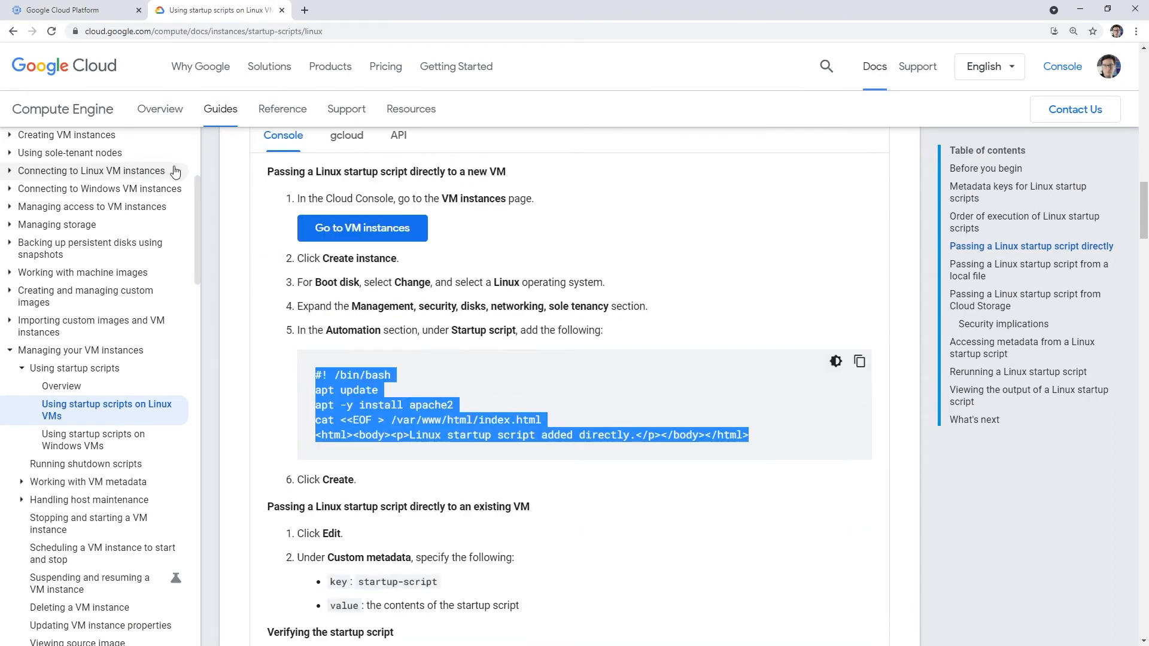
{"action": "left_click", "coordinate": [92, 18]}
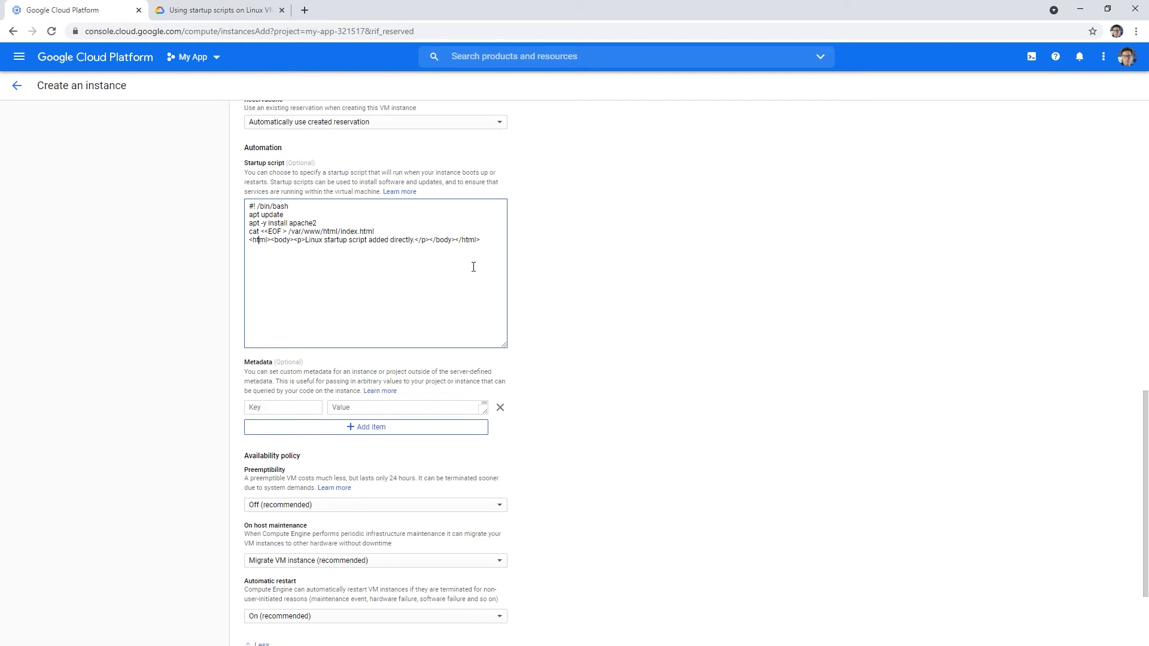
Create the instance with the default availability policy settings and refresh the VM instances list.
{"action": "scroll", "coordinate": [313, 277], "scroll_direction": "down", "scroll_amount": 2}
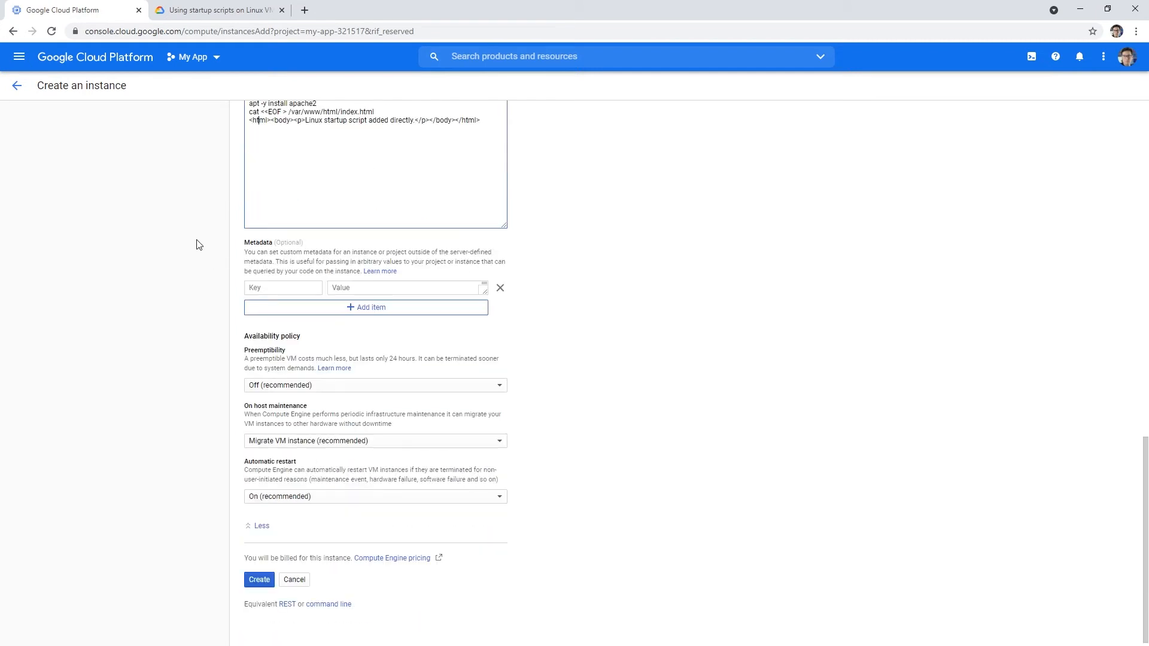
{"action": "scroll", "coordinate": [278, 270], "scroll_direction": "up", "scroll_amount": 1}
{"action": "scroll", "coordinate": [250, 319], "scroll_direction": "down", "scroll_amount": 1}
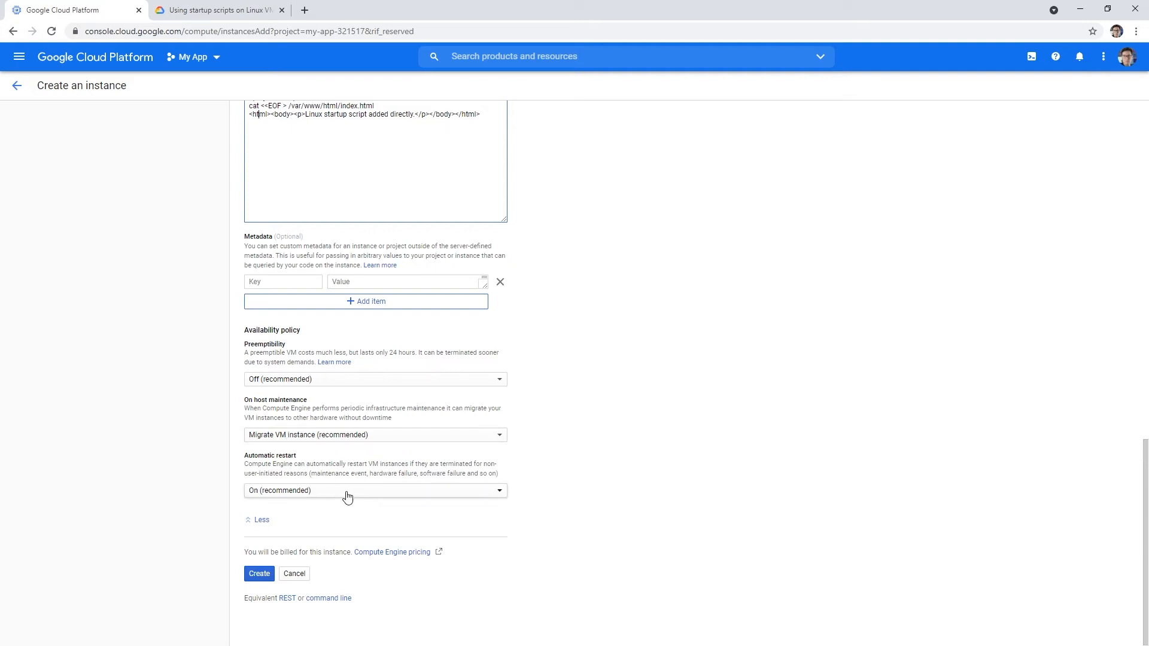
{"action": "left_click", "coordinate": [265, 575]}
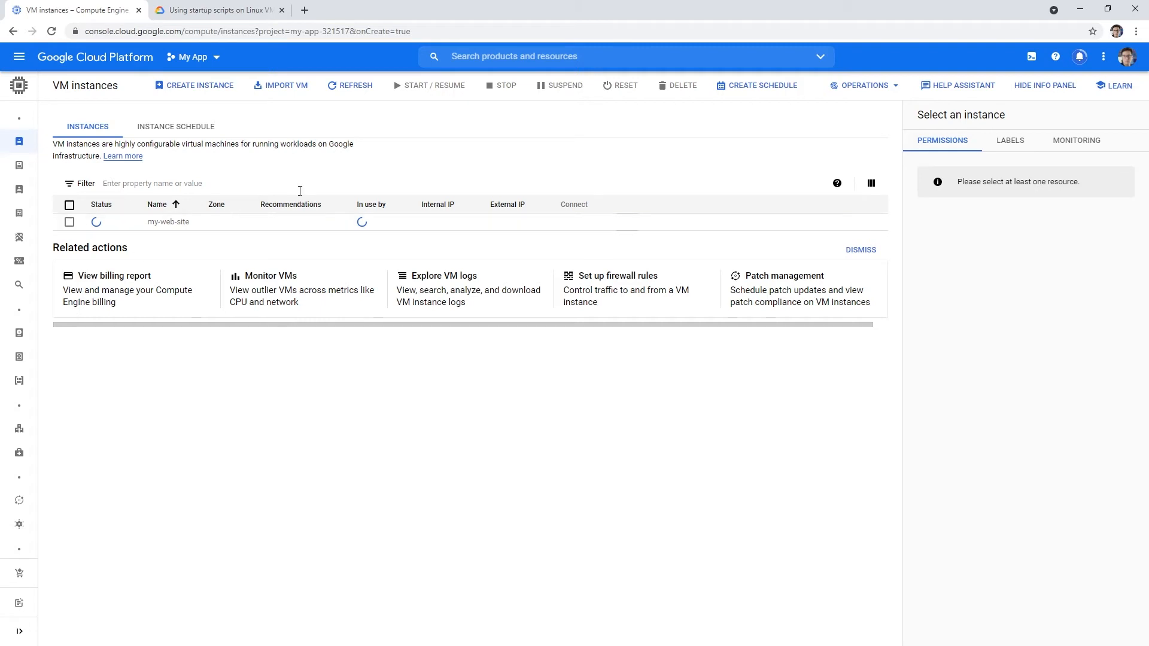
{"action": "left_click", "coordinate": [343, 88]}
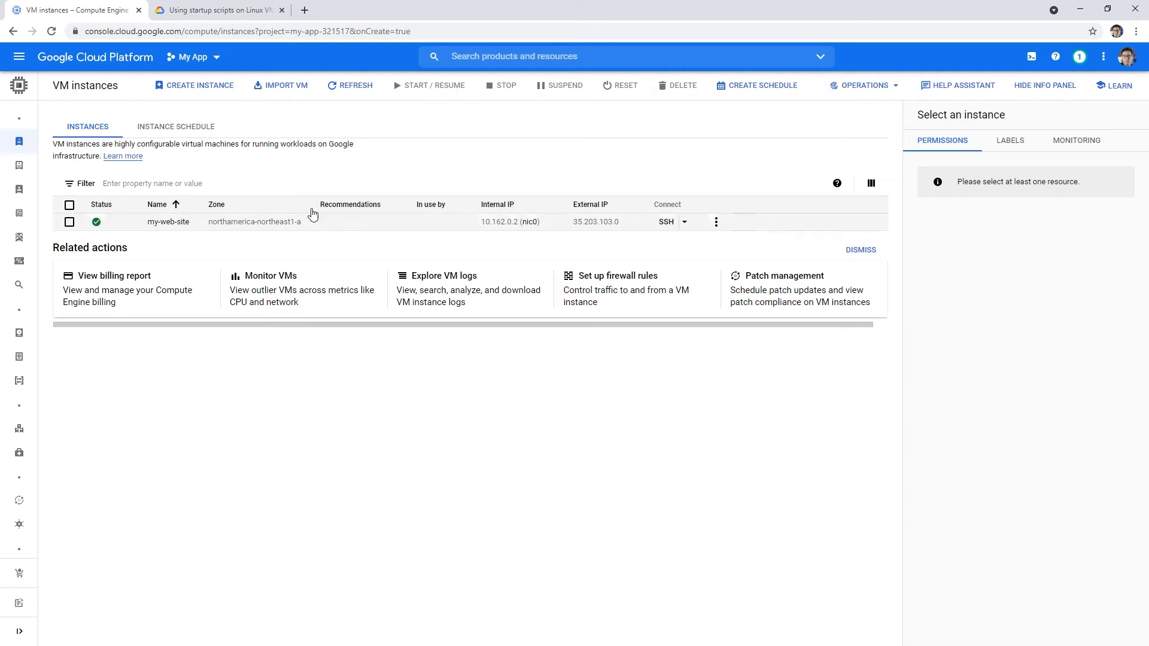
{"action": "left_click", "coordinate": [353, 86]}
Copy my-web-site's external IP address and try to open it in the documentation's browser tab.
{"action": "left_click", "coordinate": [628, 222]}
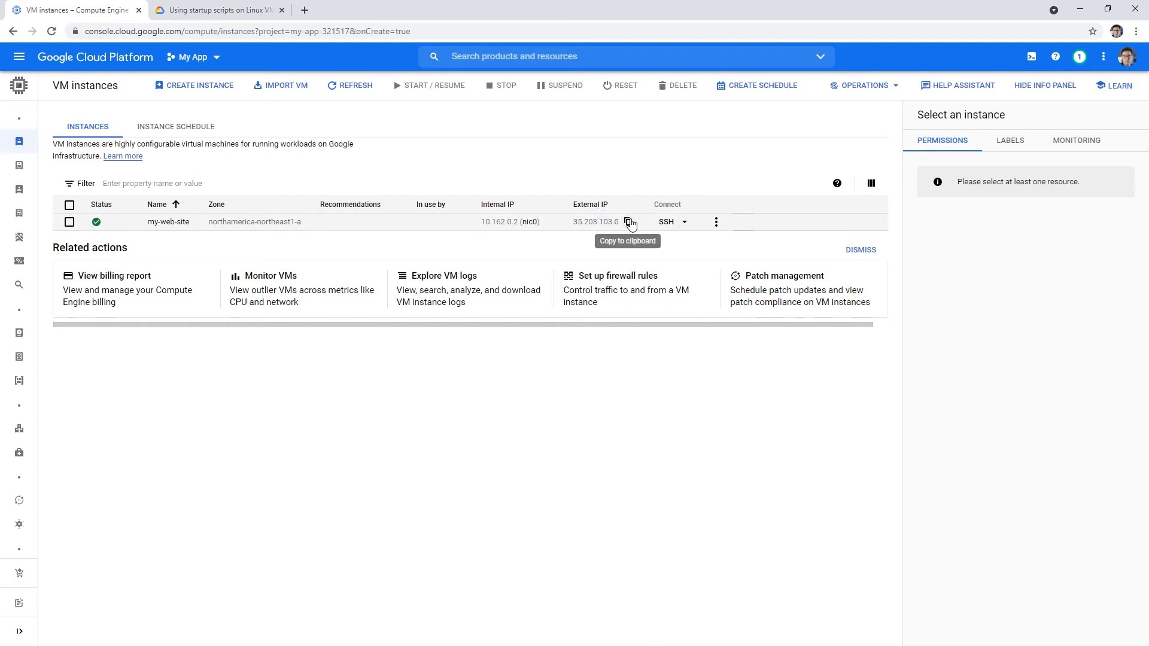
{"action": "left_click", "coordinate": [197, 11]}
{"action": "left_click", "coordinate": [198, 31]}
{"action": "key", "text": "ctrl+v"}
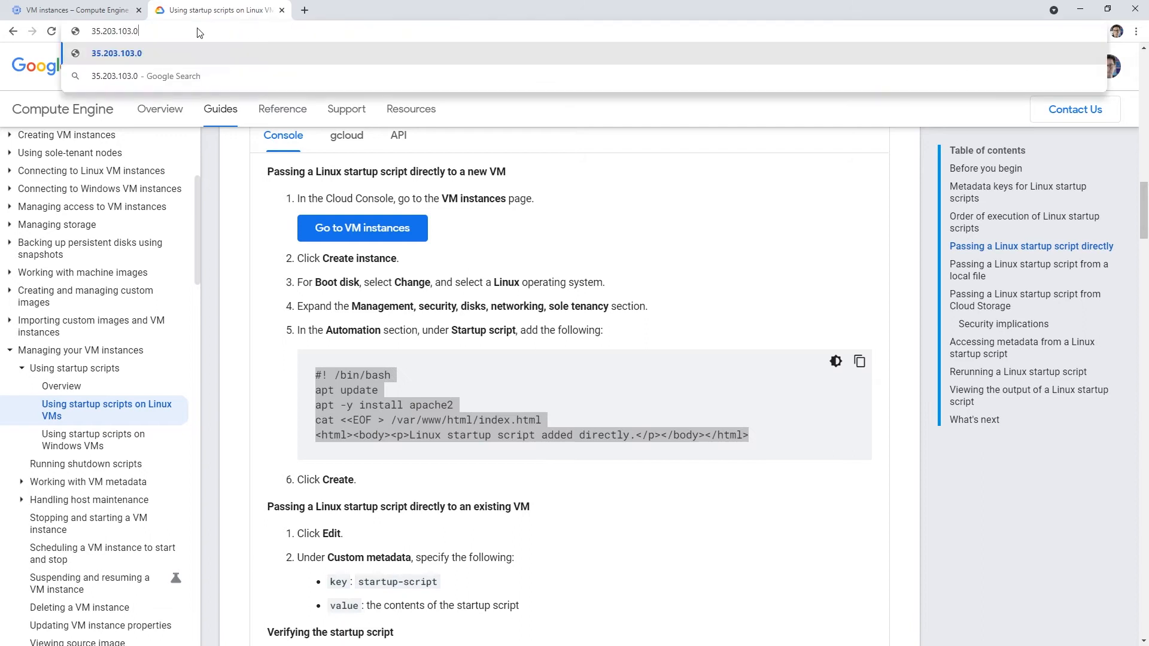
{"action": "key", "text": "Return"}
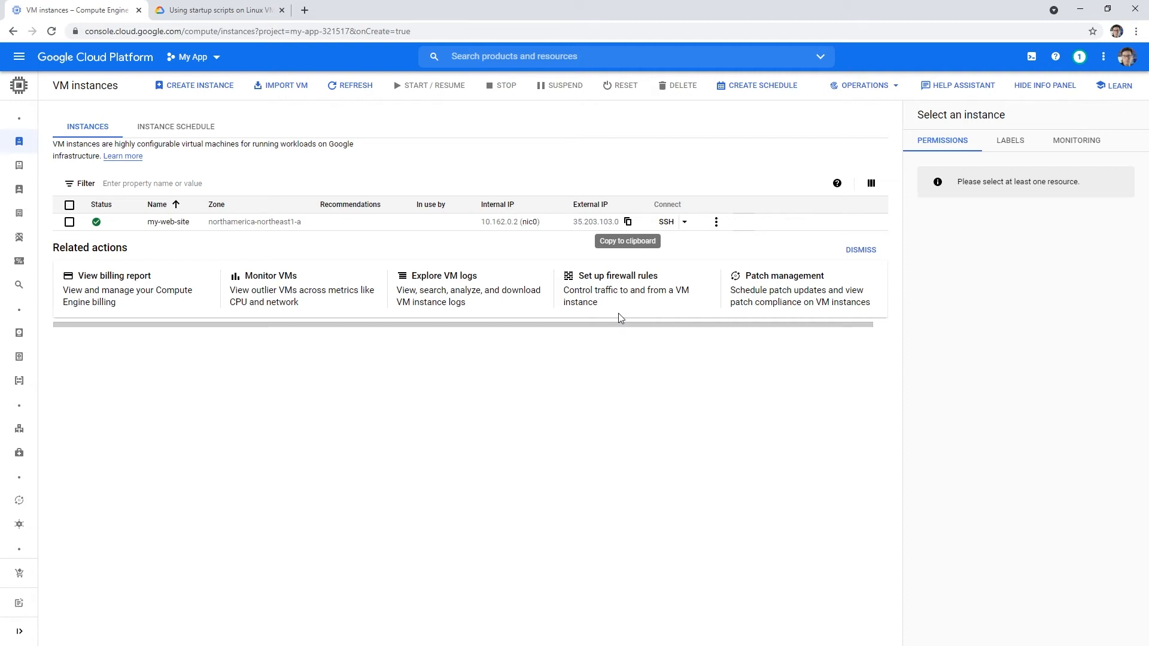
Open an SSH session to my-web-site in a browser window, run ls and pwd, and close the session.
{"action": "left_click", "coordinate": [685, 223]}
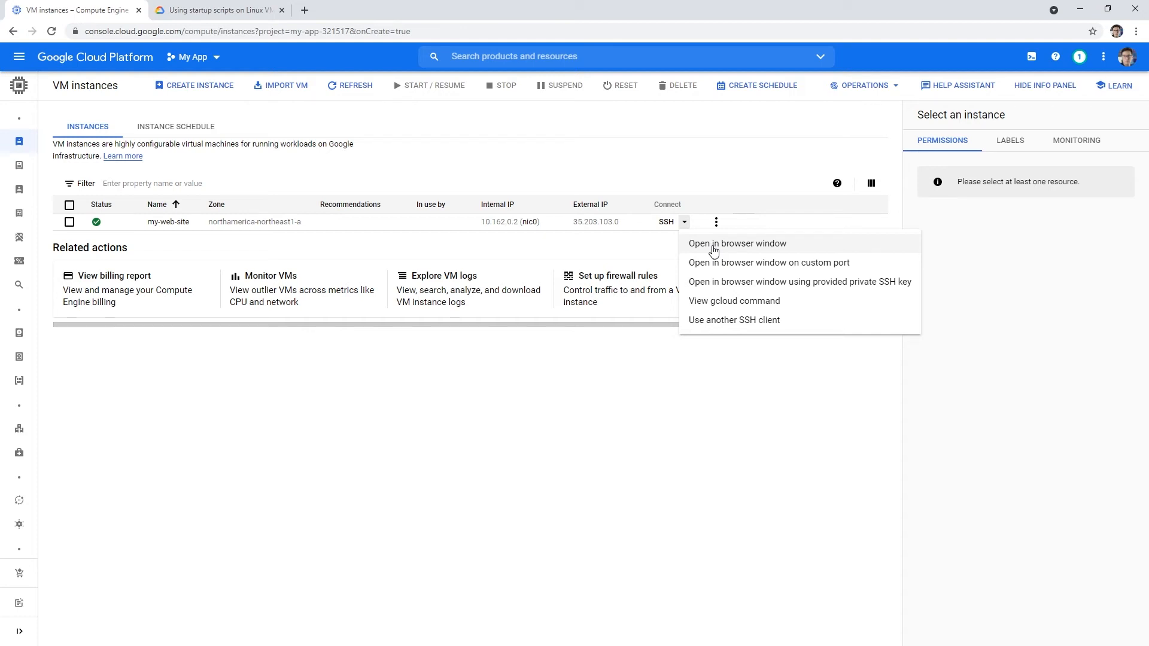
{"action": "left_click", "coordinate": [746, 242]}
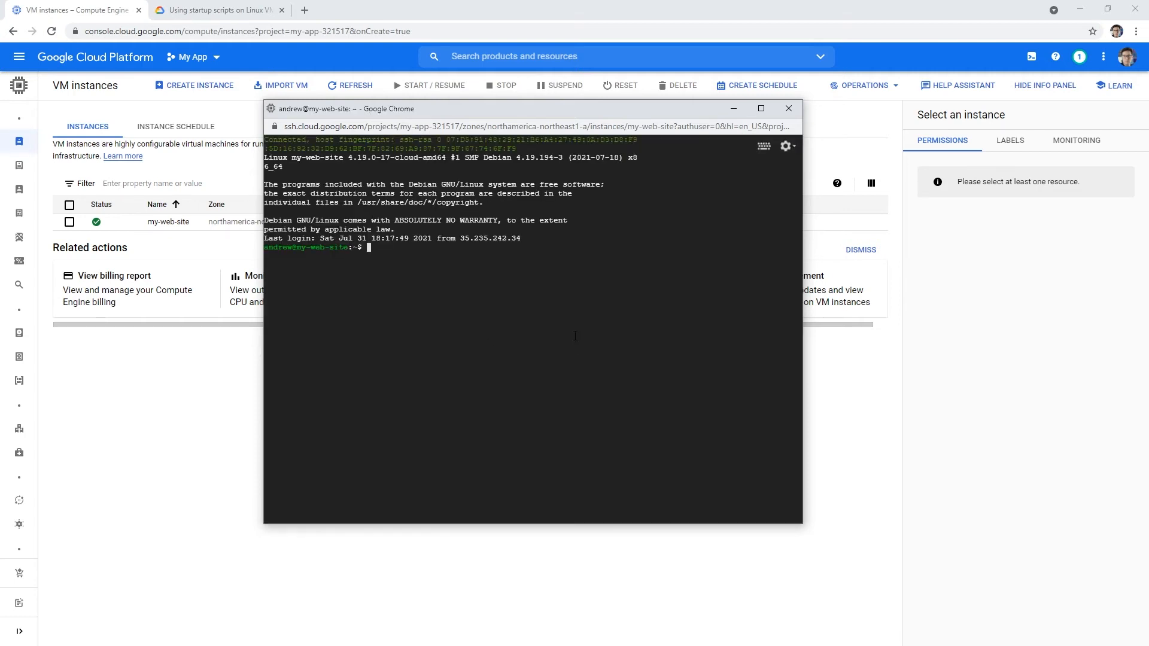
{"action": "type", "text": "ls"}
{"action": "key", "text": "Return"}
{"action": "type", "text": "pwd"}
{"action": "key", "text": "Return"}
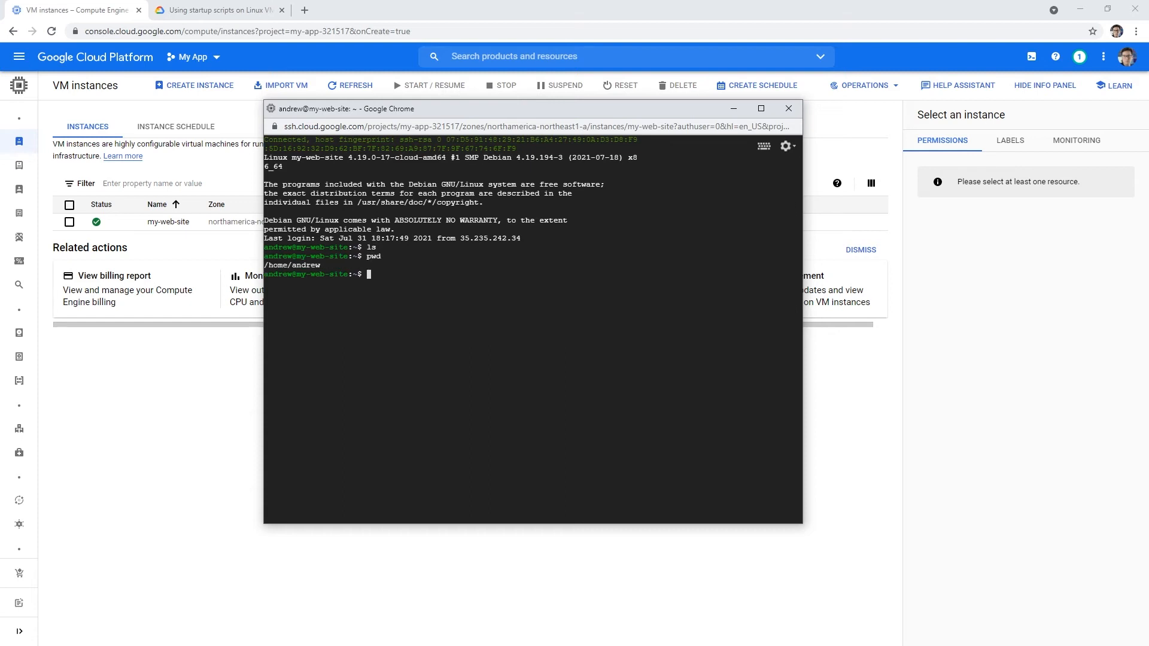
{"action": "left_click", "coordinate": [789, 109]}
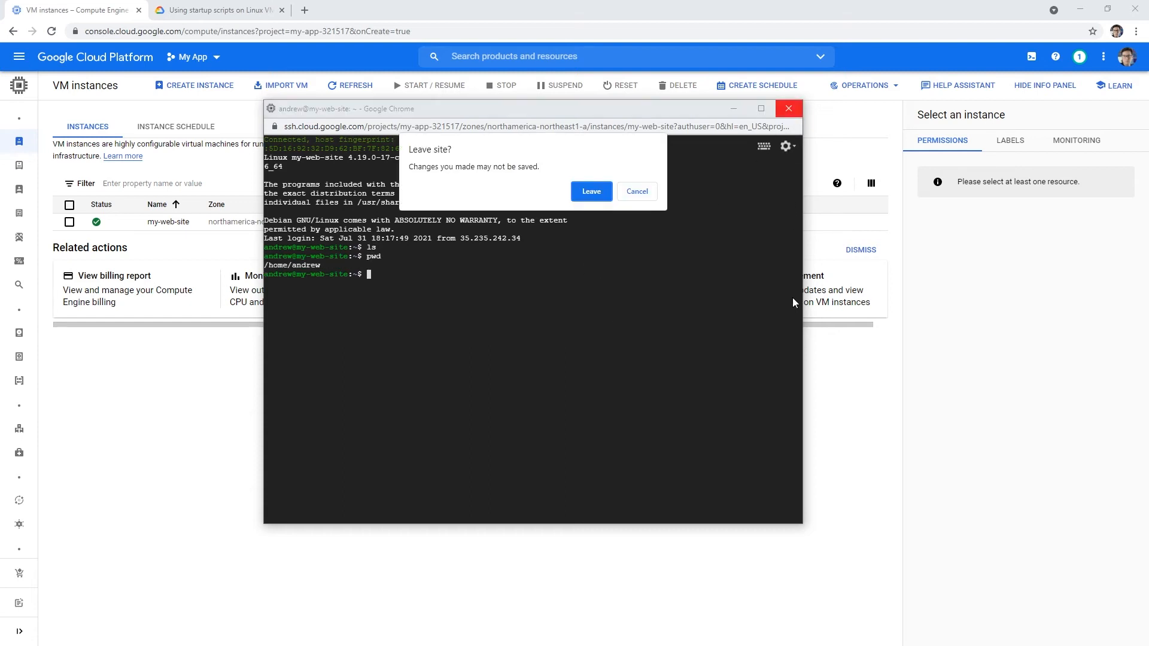
{"action": "left_click", "coordinate": [604, 196]}
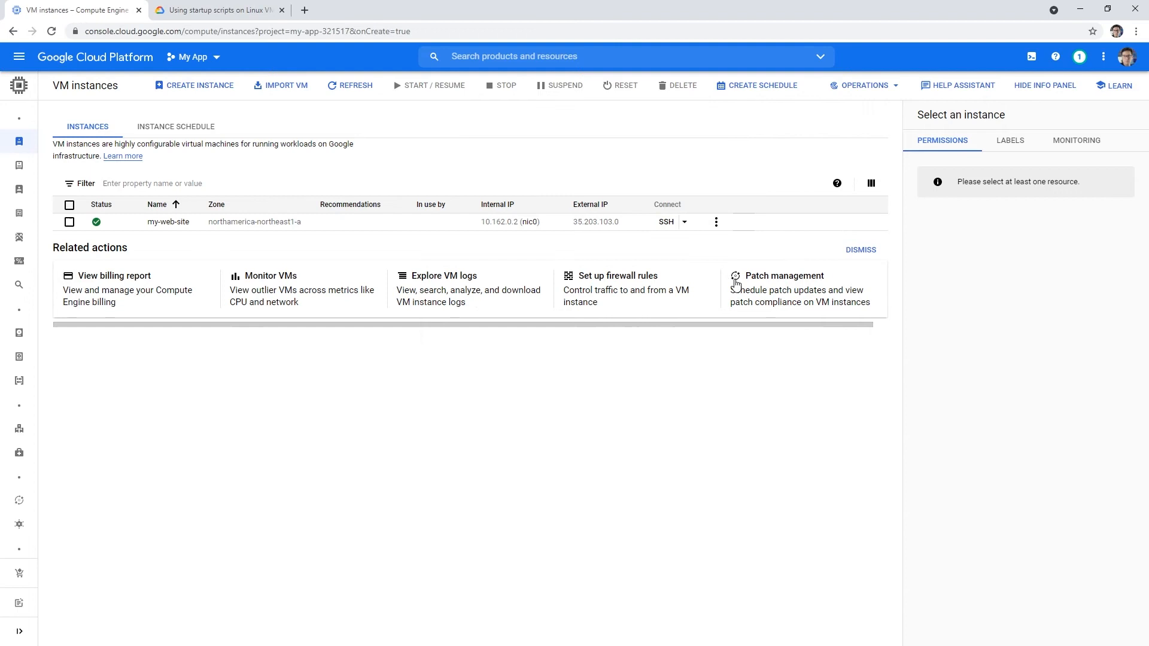
View the gcloud command for connecting to my-web-site over SSH, highlight it, and close its dialog.
{"action": "left_click", "coordinate": [685, 222]}
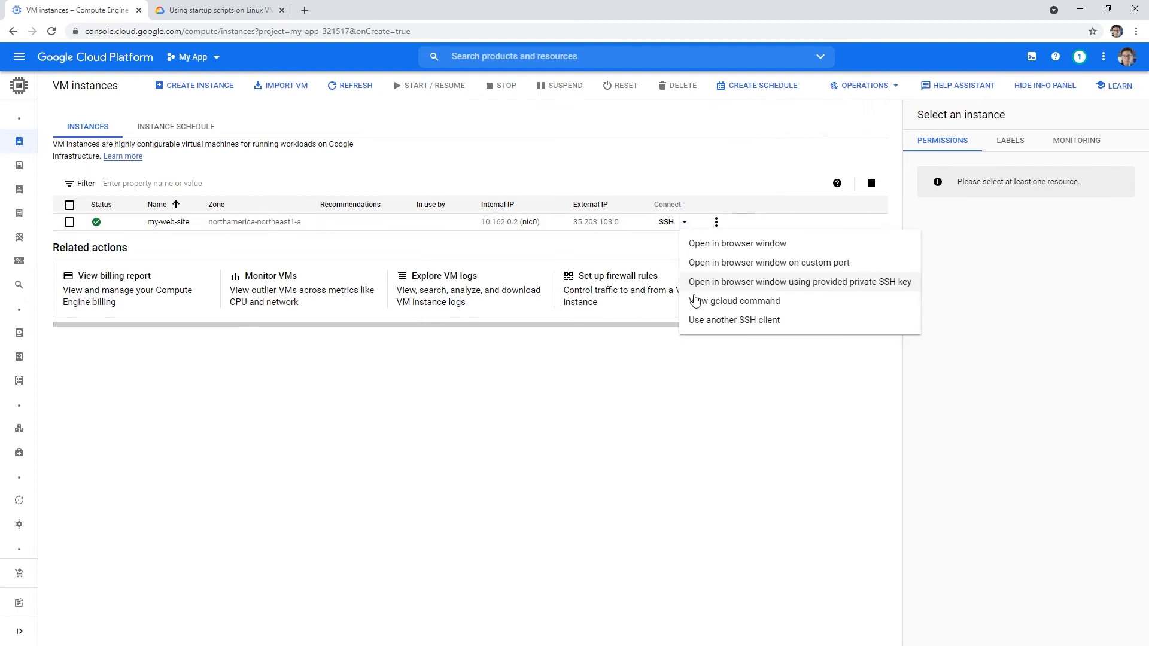
{"action": "left_click", "coordinate": [1034, 257]}
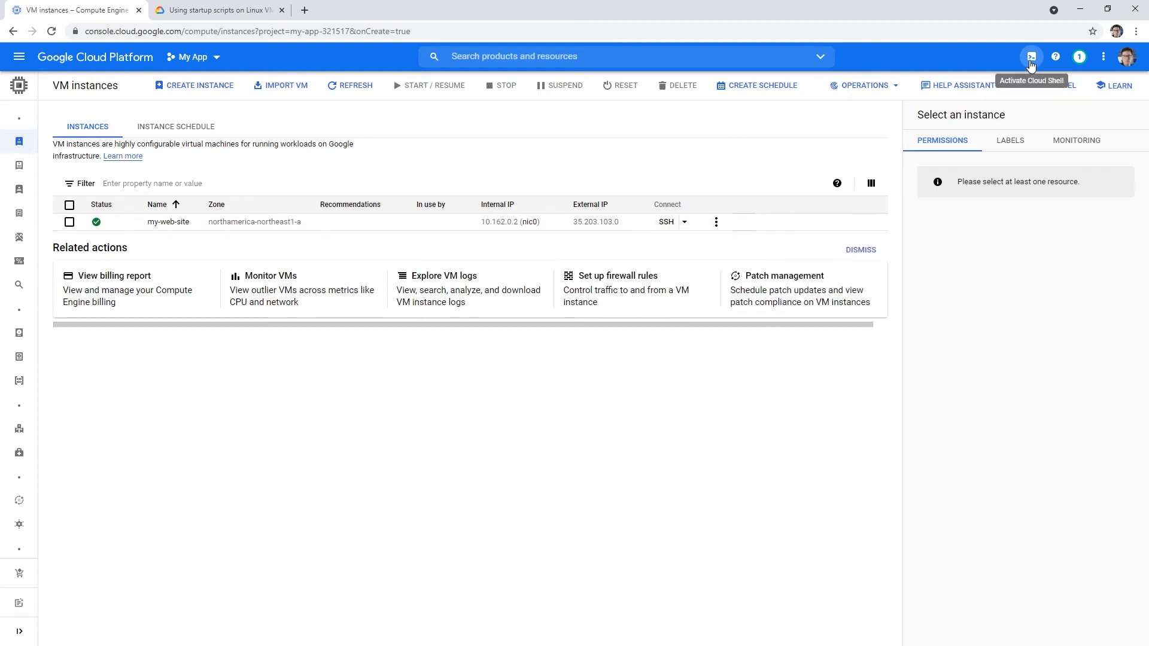
{"action": "left_click", "coordinate": [685, 222]}
{"action": "left_click", "coordinate": [734, 300]}
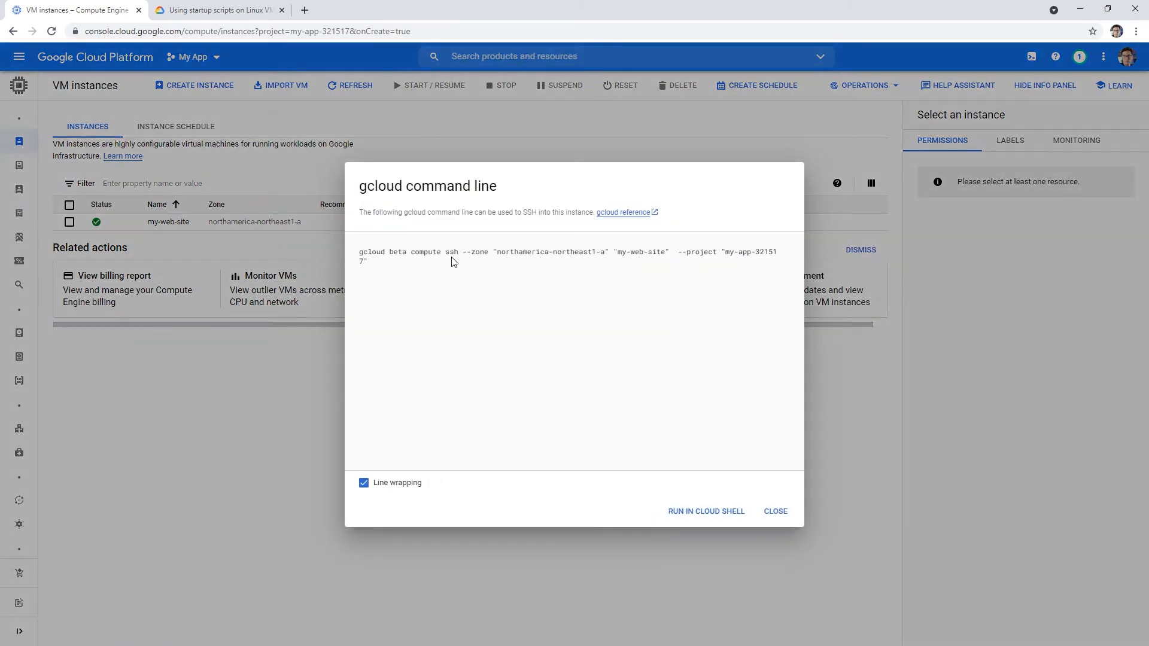
{"action": "left_click_drag", "start_coordinate": [460, 254], "coordinate": [359, 254]}
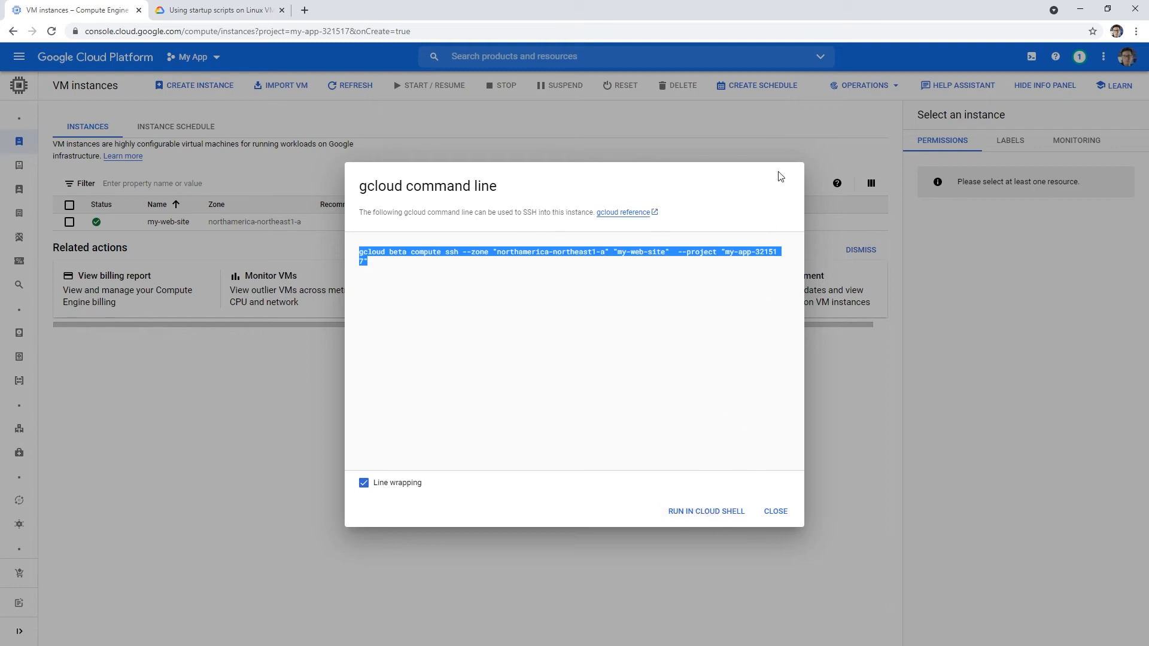
{"action": "left_click", "coordinate": [783, 514]}
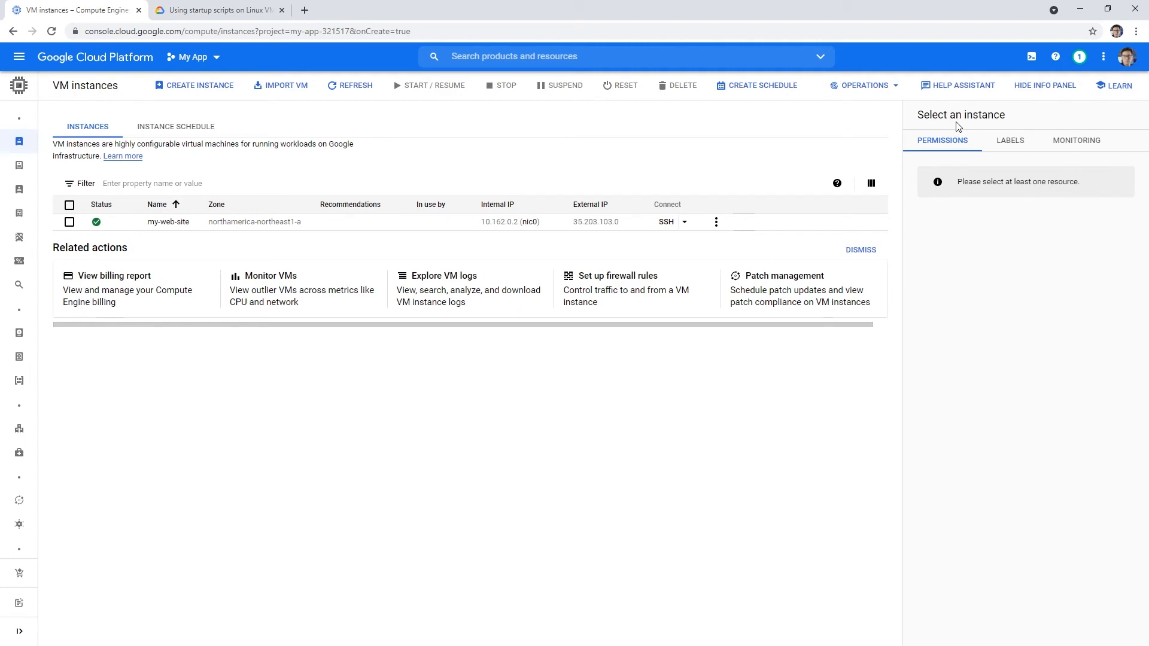
Send my-web-site's gcloud SSH command to Cloud Shell and enlarge the terminal pane.
{"action": "left_click", "coordinate": [685, 222]}
{"action": "left_click", "coordinate": [728, 302]}
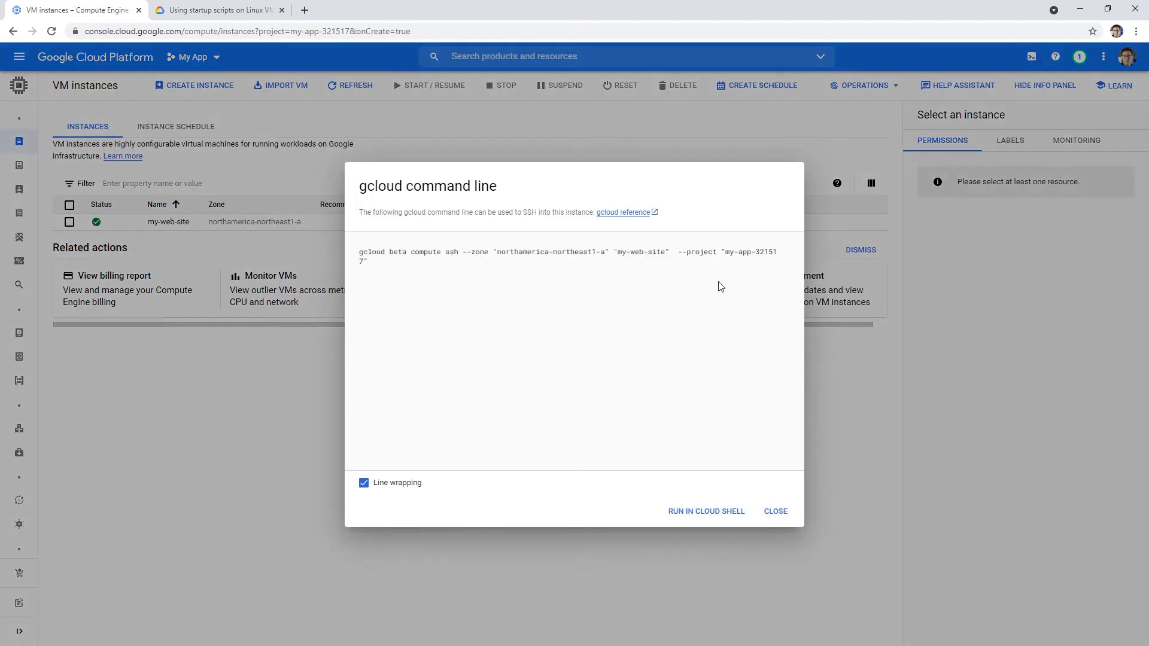
{"action": "left_click", "coordinate": [697, 514]}
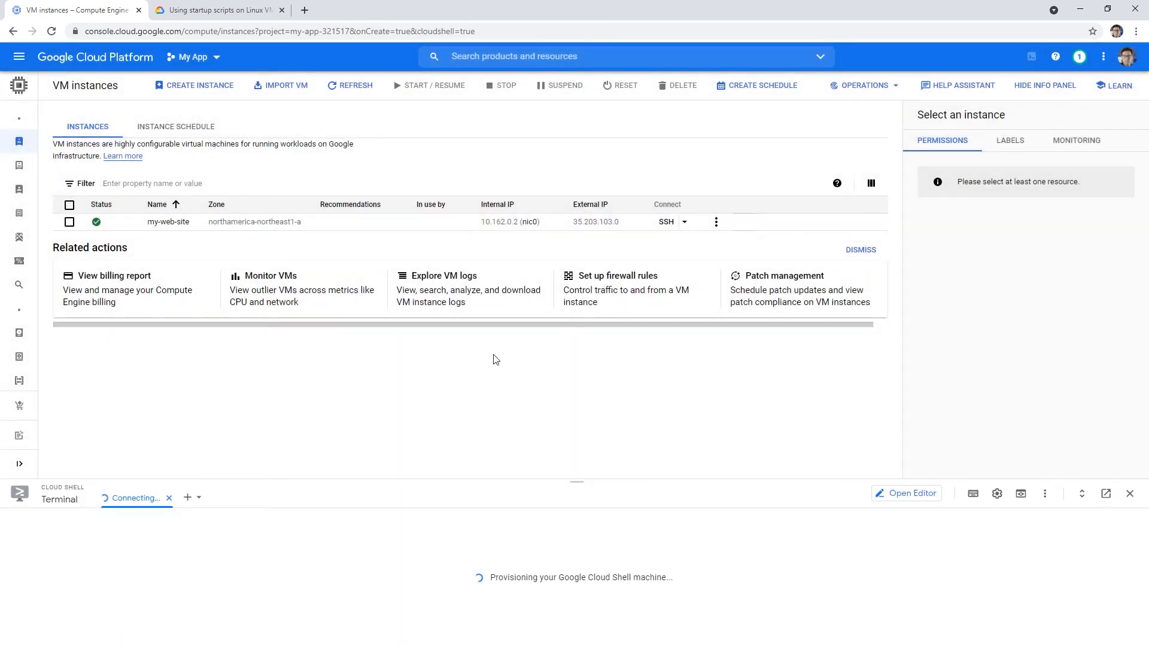
{"action": "left_click_drag", "start_coordinate": [577, 477], "coordinate": [577, 215]}
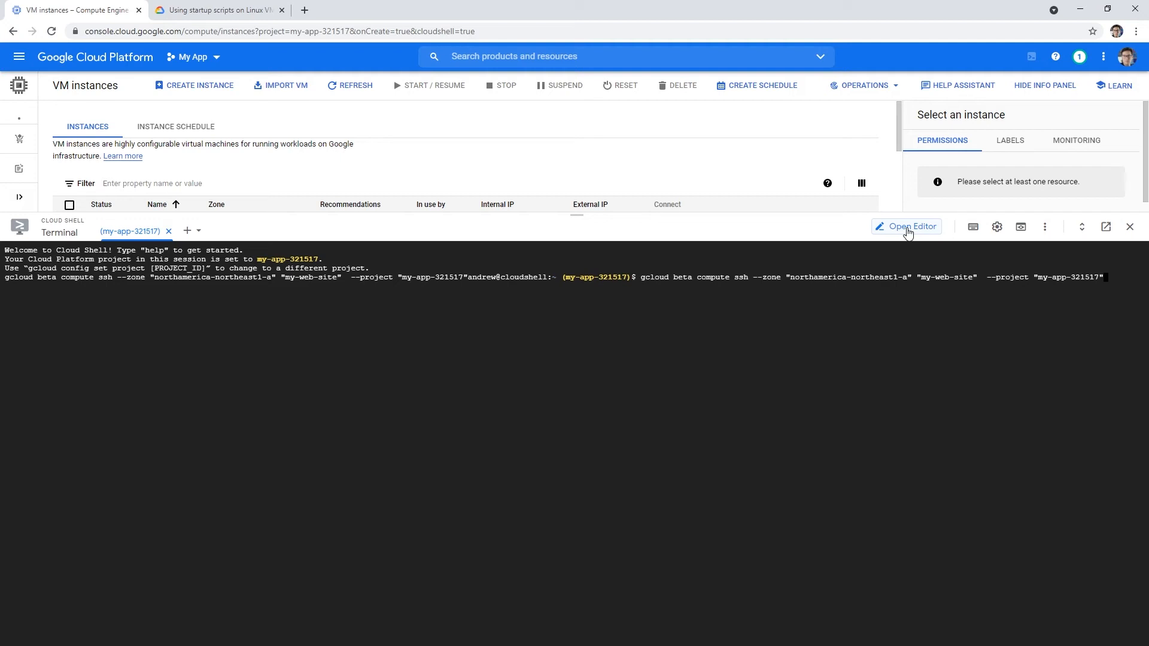
{"action": "left_click_drag", "start_coordinate": [582, 217], "coordinate": [580, 178]}
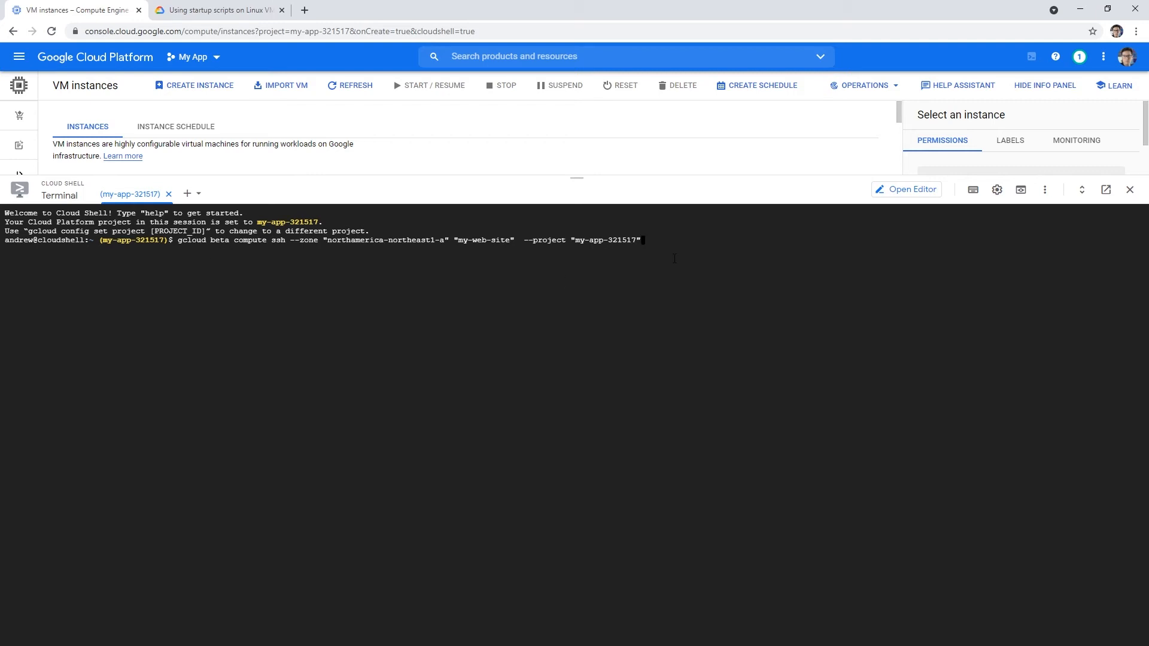
Connect to my-web-site with the gcloud SSH command, authorizing Cloud Shell and generating an SSH key pair with an empty passphrase.
{"action": "key", "text": "Return"}
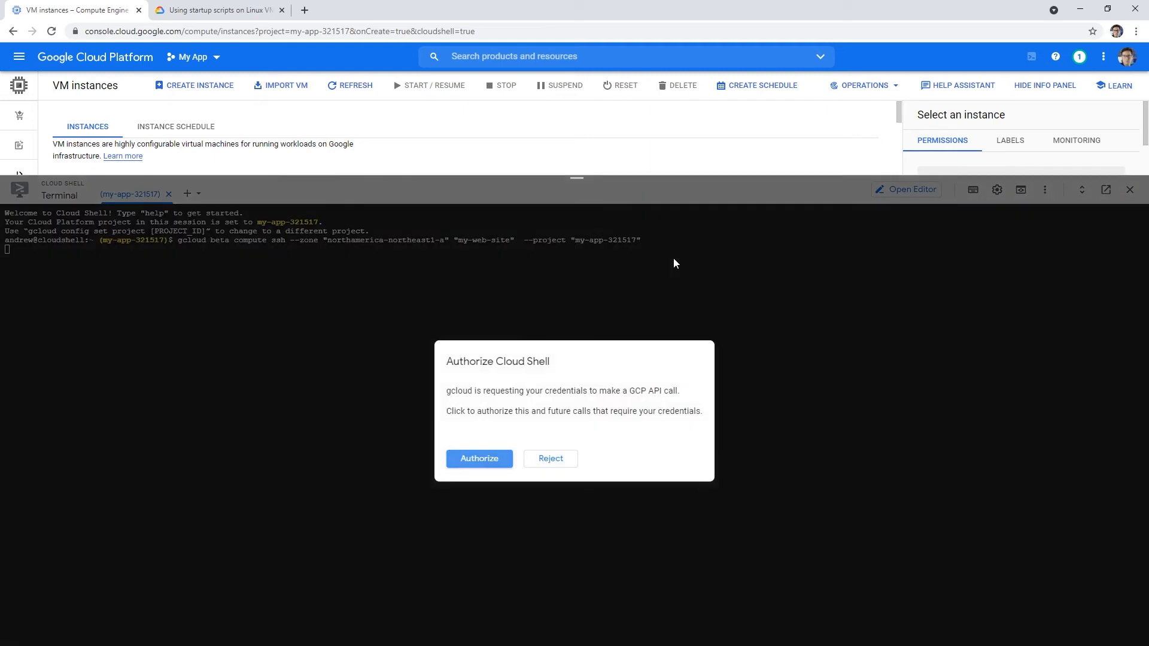
{"action": "left_click", "coordinate": [492, 460]}
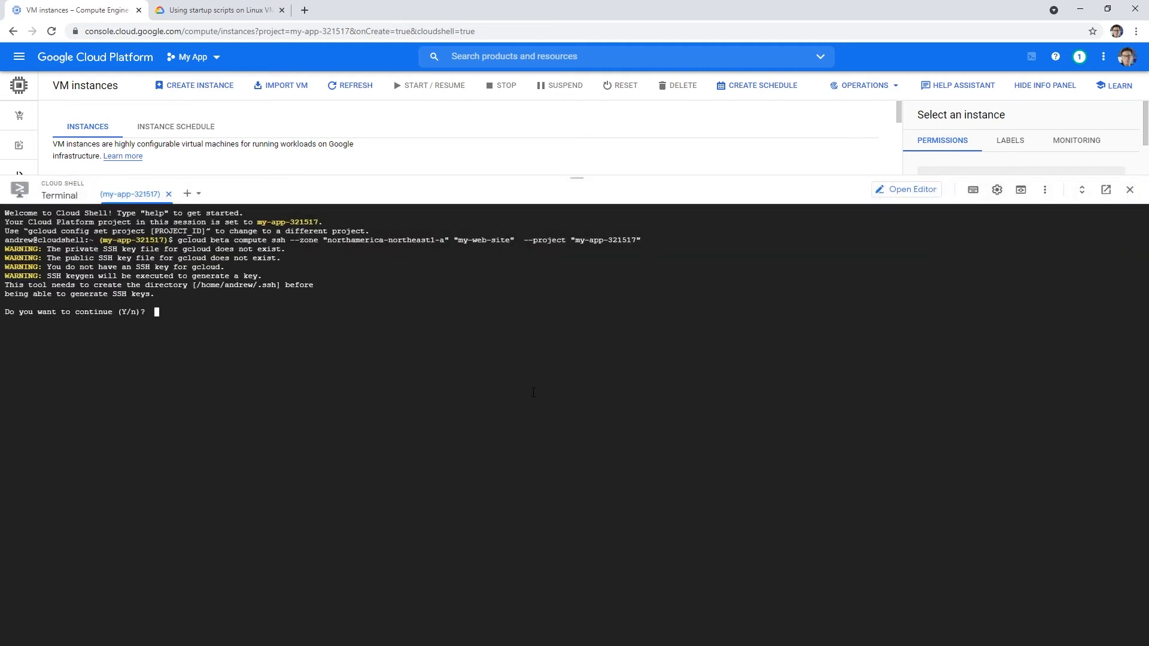
{"action": "type", "text": "Y"}
{"action": "key", "text": "Return"}
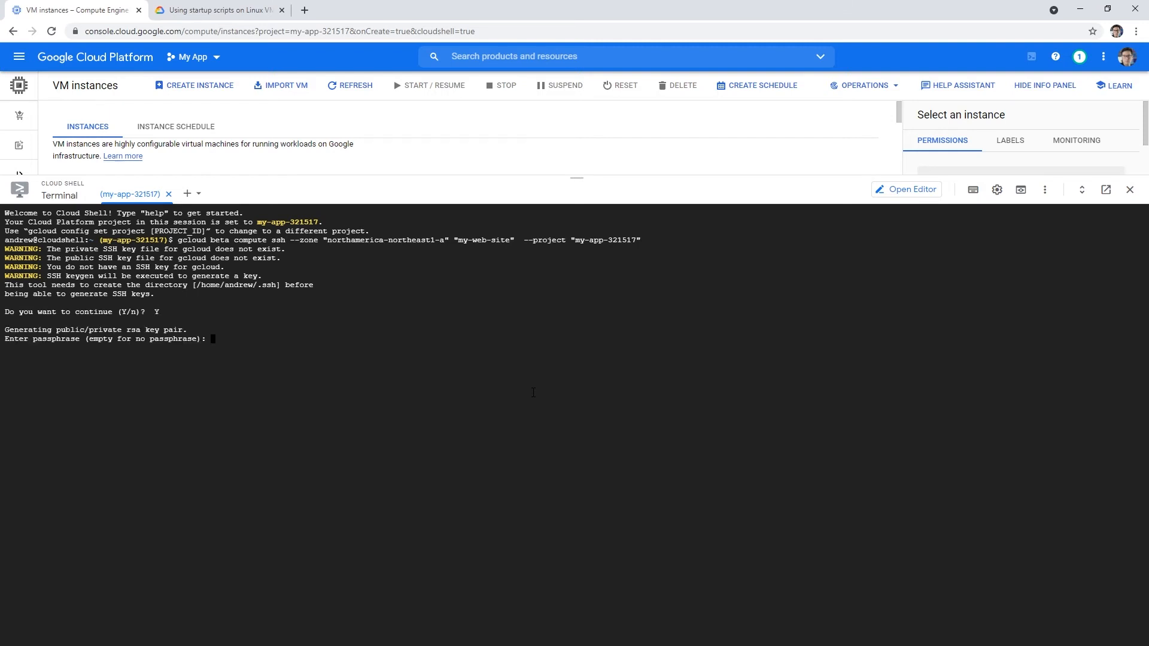
{"action": "key", "text": "Return"}
{"action": "key", "text": "Return"}
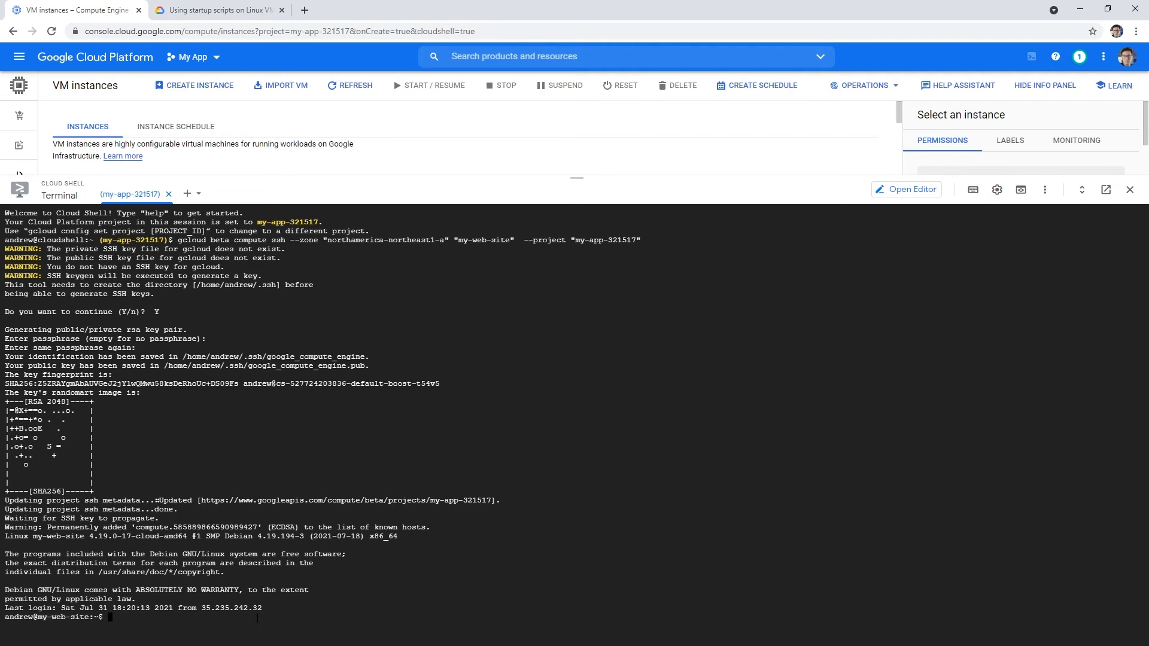
Clear the terminal and request the VM's own web page with curl localhost.
{"action": "type", "text": "clear"}
{"action": "key", "text": "Return"}
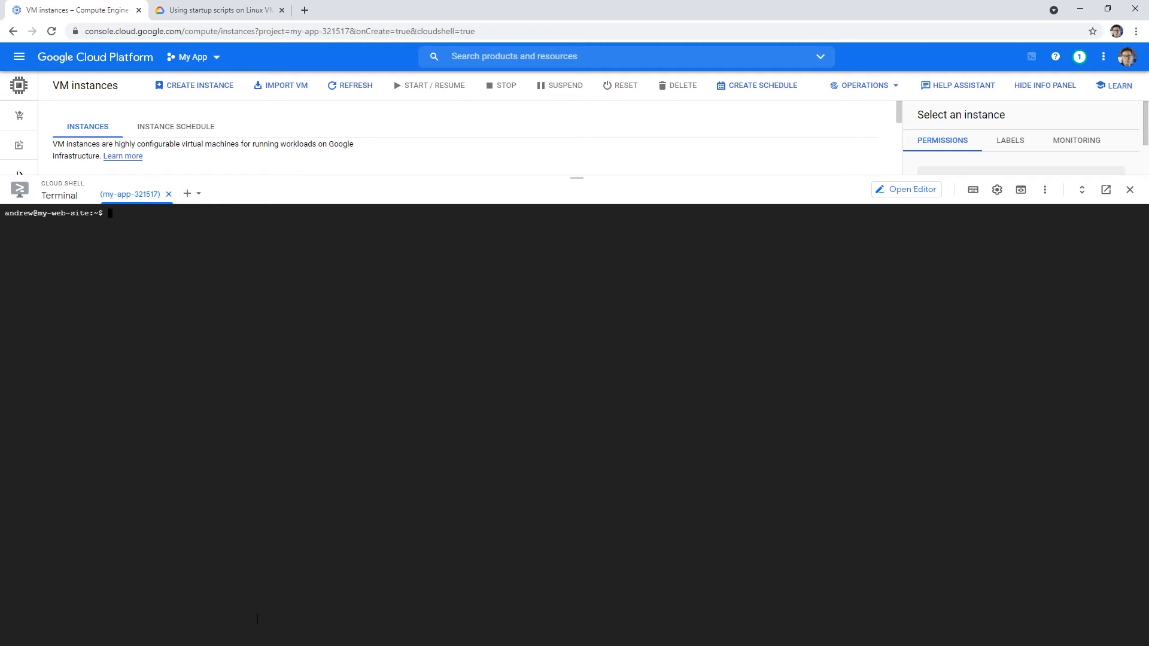
{"action": "type", "text": "curl localhost"}
{"action": "key", "text": "Return"}
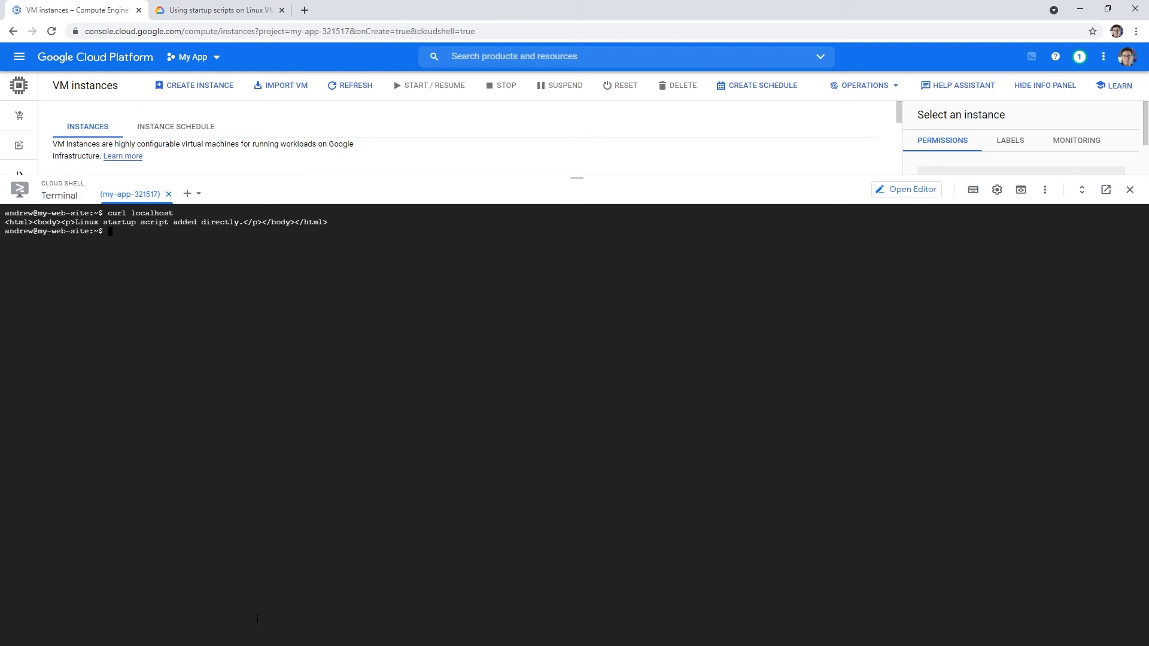
{"action": "left_click_drag", "start_coordinate": [345, 231], "coordinate": [132, 241]}
{"action": "left_click", "coordinate": [338, 224]}
{"action": "left_click_drag", "start_coordinate": [337, 223], "coordinate": [216, 240]}
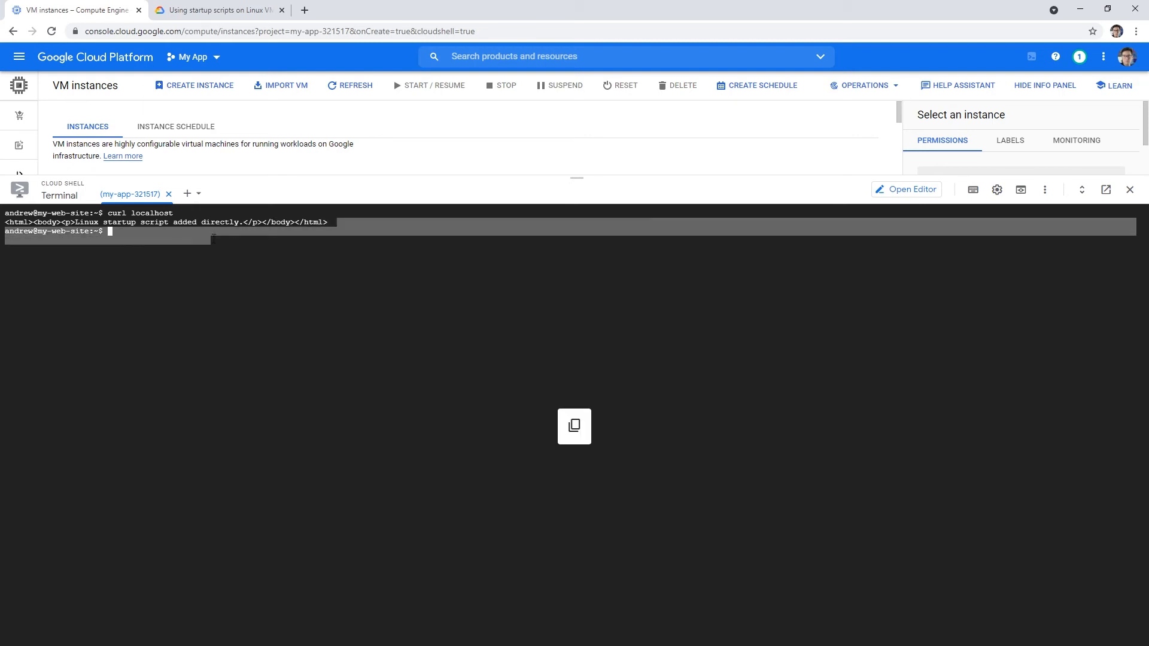
{"action": "left_click", "coordinate": [215, 240]}
Check the Apache service with sudo service apache2 status, and close Cloud Shell.
{"action": "type", "text": "sudo apache"}
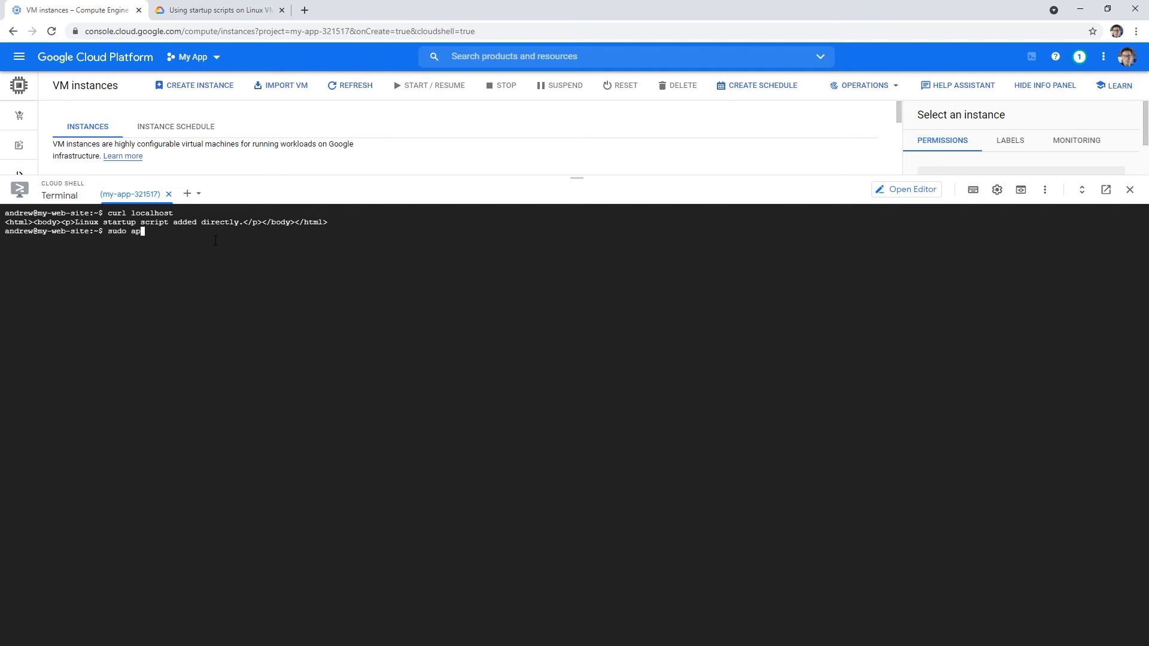
{"action": "key", "text": "BackSpace"}
{"action": "key", "text": "BackSpace"}
{"action": "key", "text": "BackSpace"}
{"action": "key", "text": "BackSpace"}
{"action": "key", "text": "BackSpace"}
{"action": "key", "text": "BackSpace"}
{"action": "key", "text": "BackSpace"}
{"action": "type", "text": "service apache2 status"}
{"action": "key", "text": "Return"}
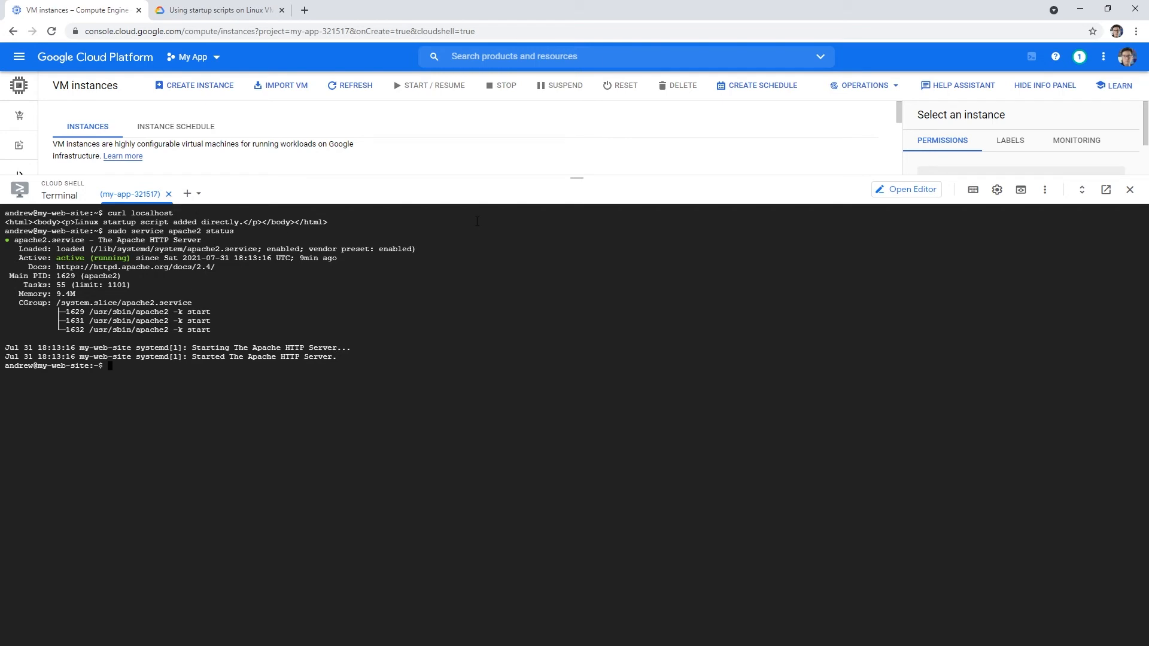
{"action": "left_click_drag", "start_coordinate": [794, 178], "coordinate": [785, 377]}
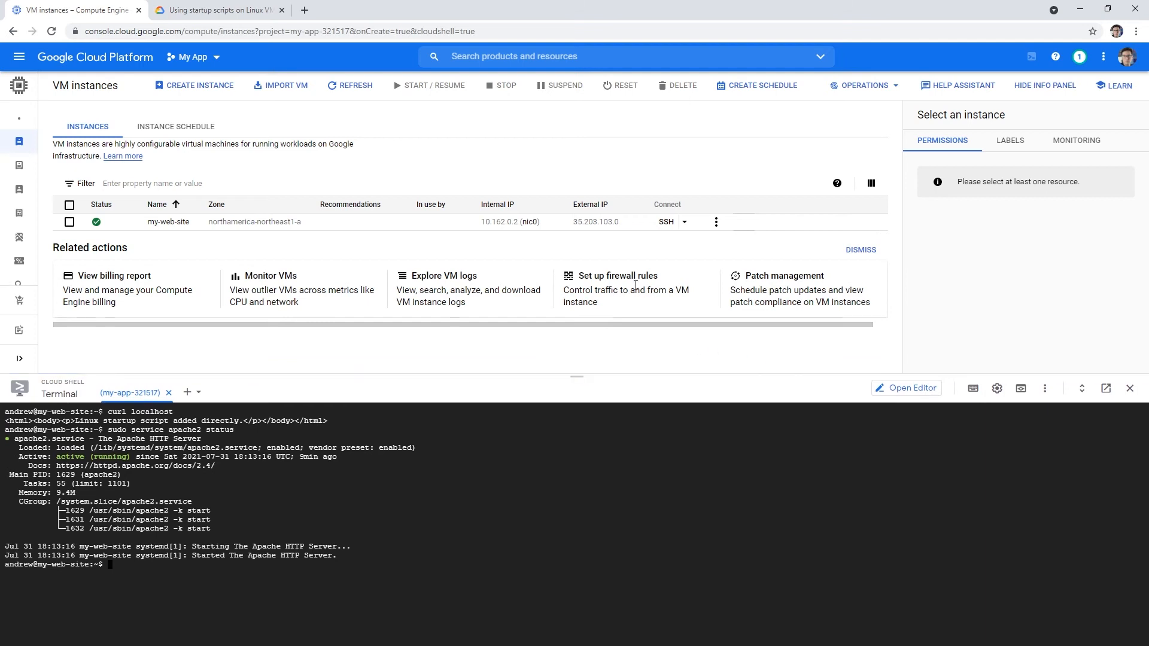
{"action": "left_click", "coordinate": [1127, 388]}
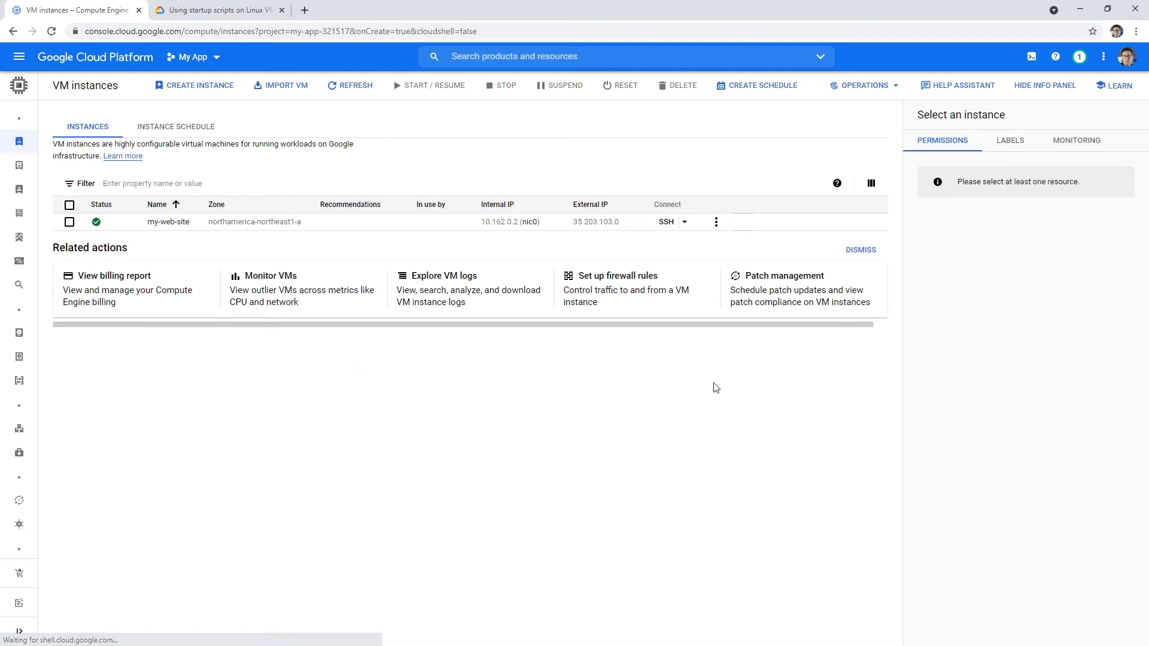
View the project's firewall rules, and go back to the VM instances list to copy my-web-site's external IP address.
{"action": "left_click", "coordinate": [631, 297]}
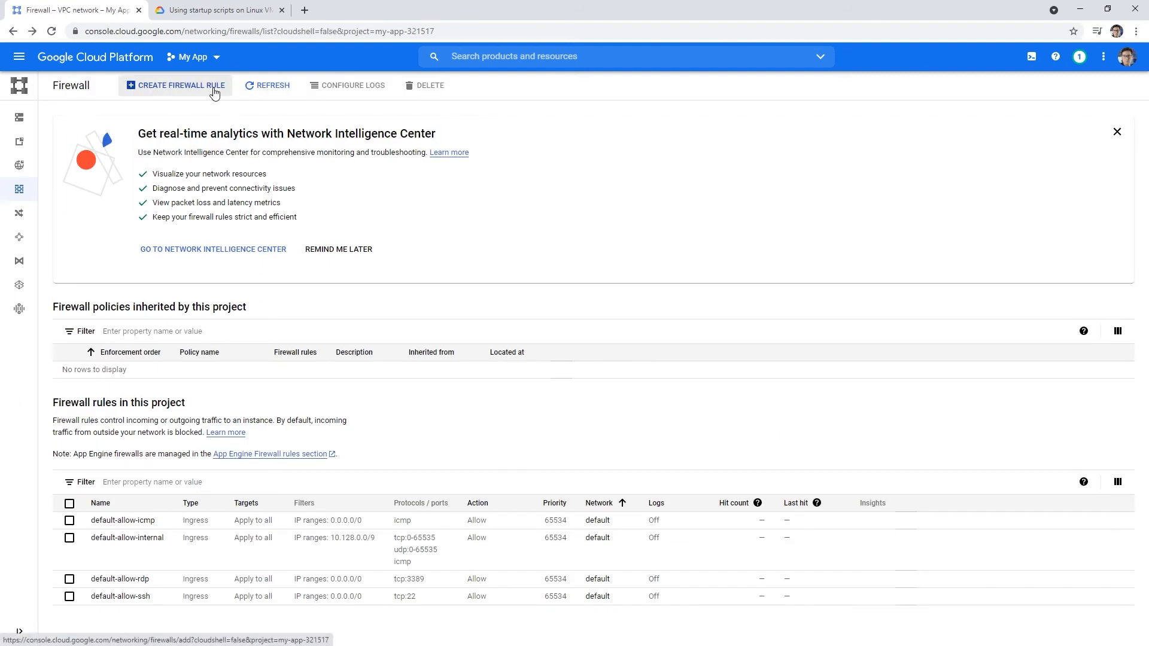
{"action": "left_click", "coordinate": [13, 31]}
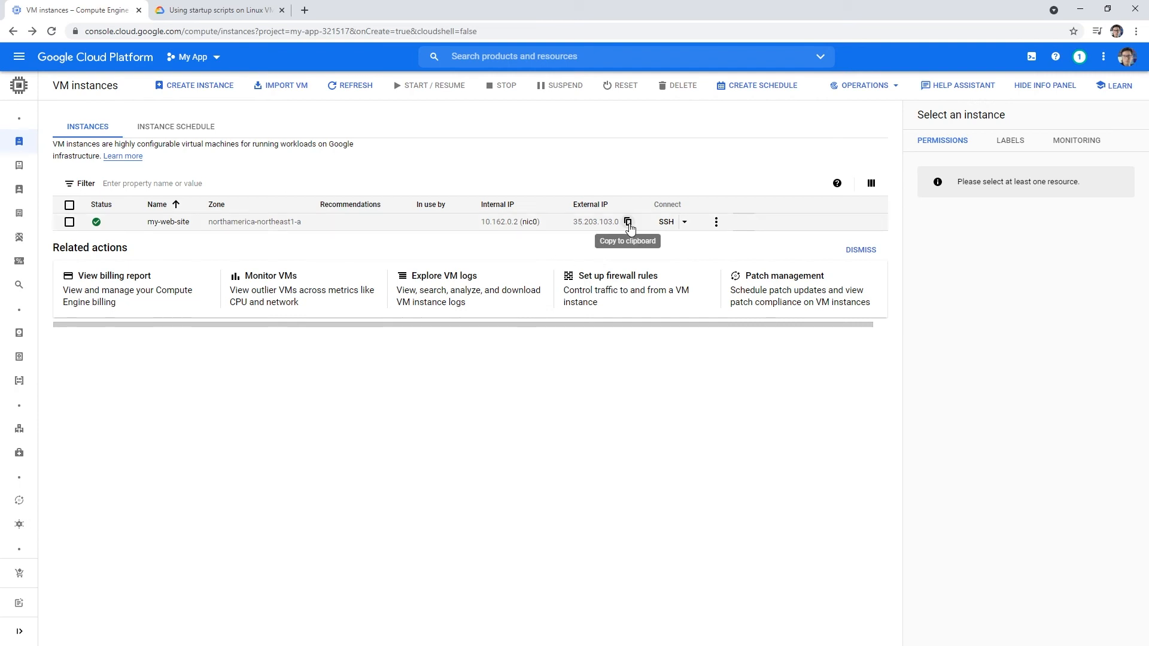
{"action": "left_click", "coordinate": [627, 222]}
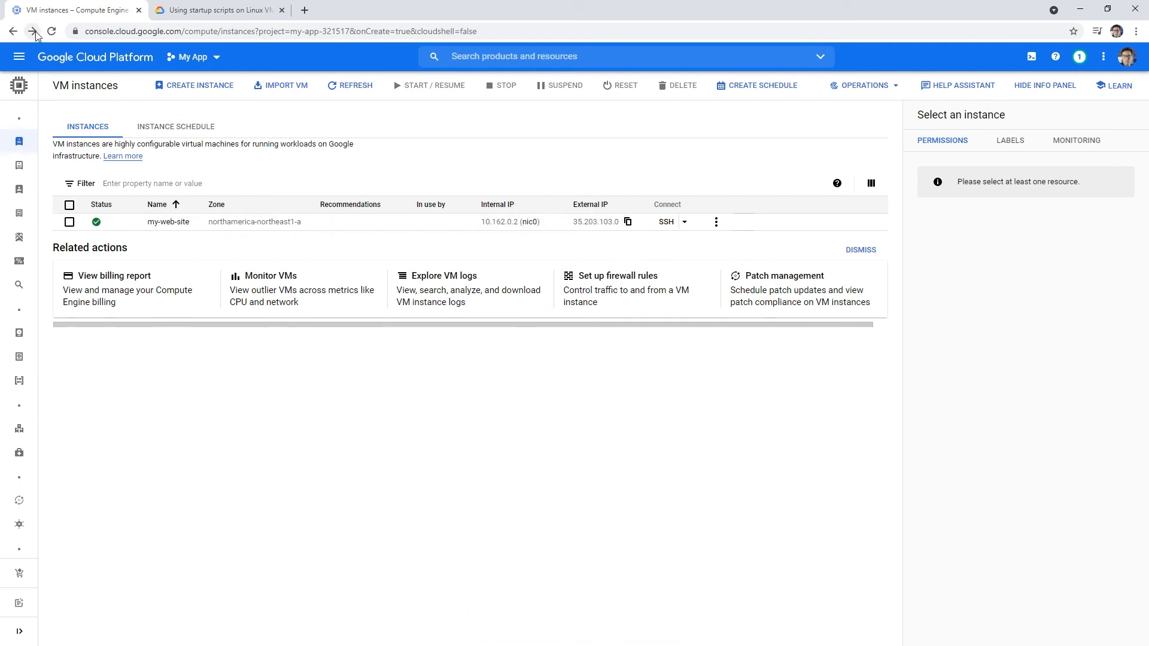
Return to the firewall page, start a new firewall rule, and set its targets to All instances in the network.
{"action": "left_click", "coordinate": [33, 31]}
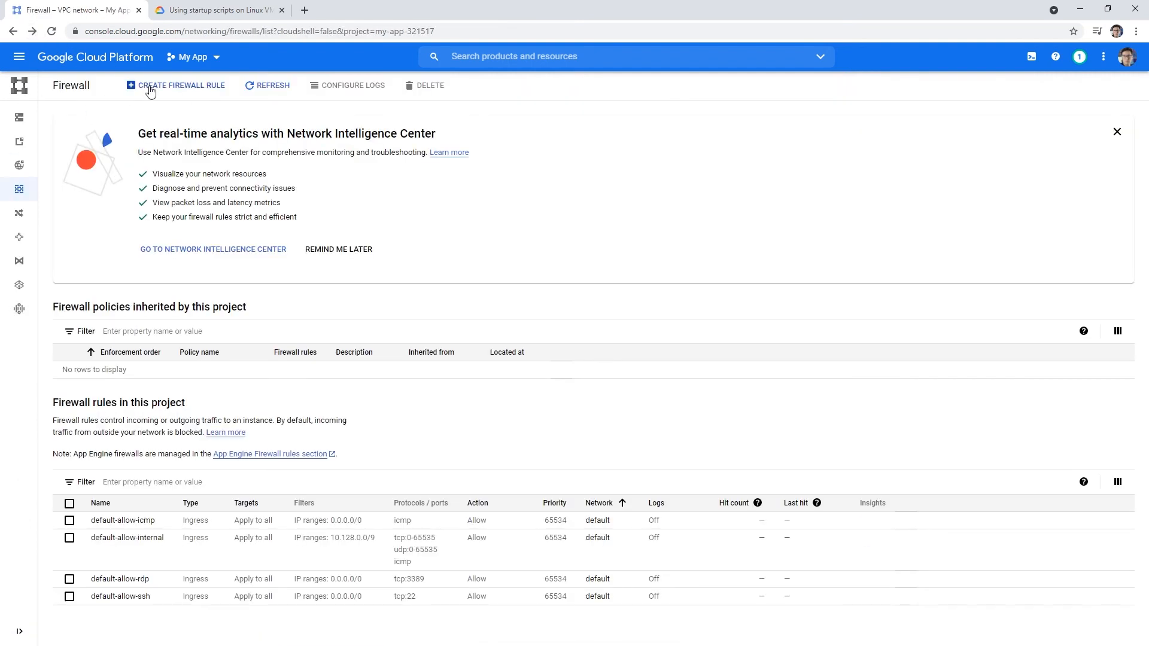
{"action": "left_click", "coordinate": [146, 84]}
{"action": "scroll", "coordinate": [192, 224], "scroll_direction": "down", "scroll_amount": 2}
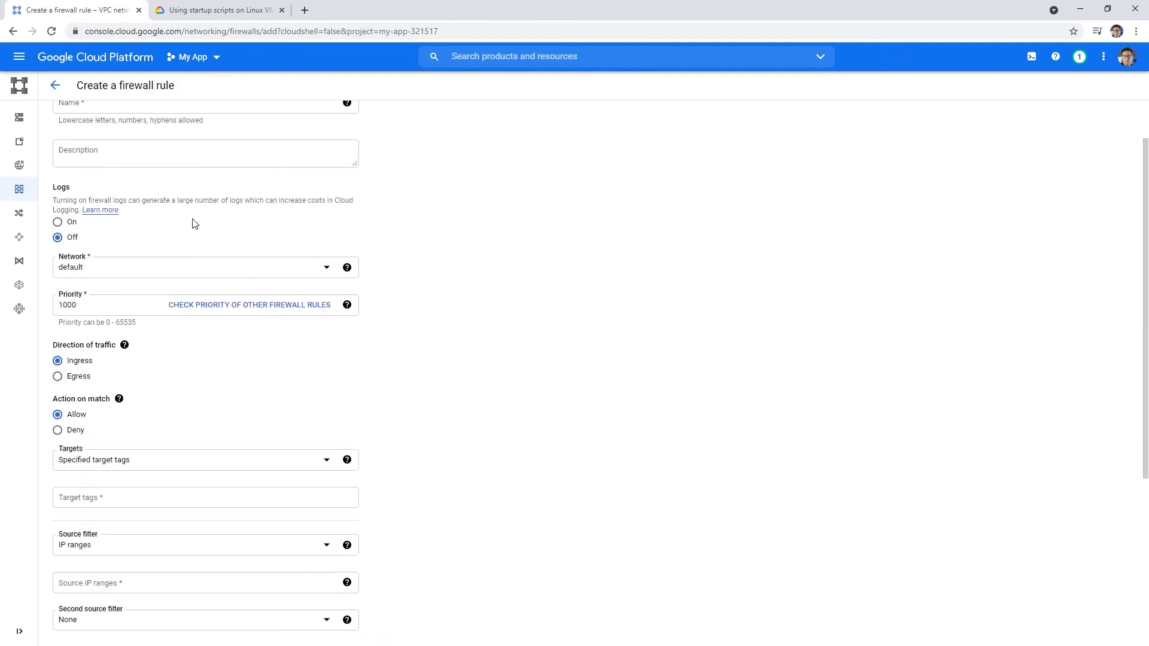
{"action": "left_click", "coordinate": [167, 401]}
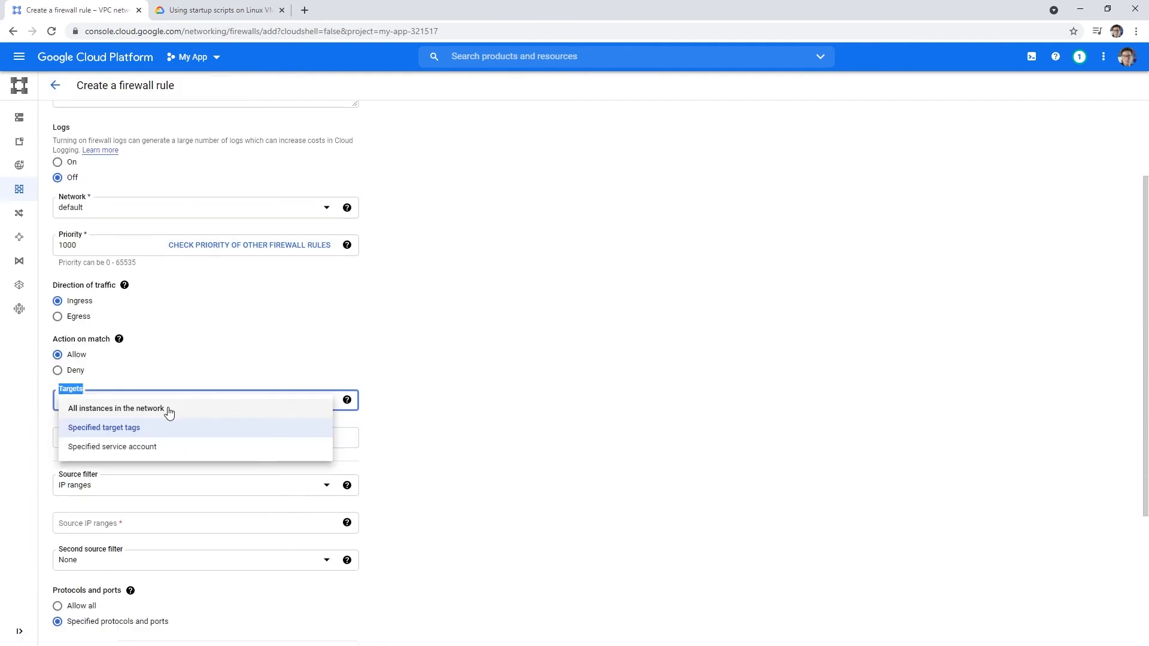
{"action": "left_click", "coordinate": [206, 369]}
{"action": "left_click", "coordinate": [162, 404]}
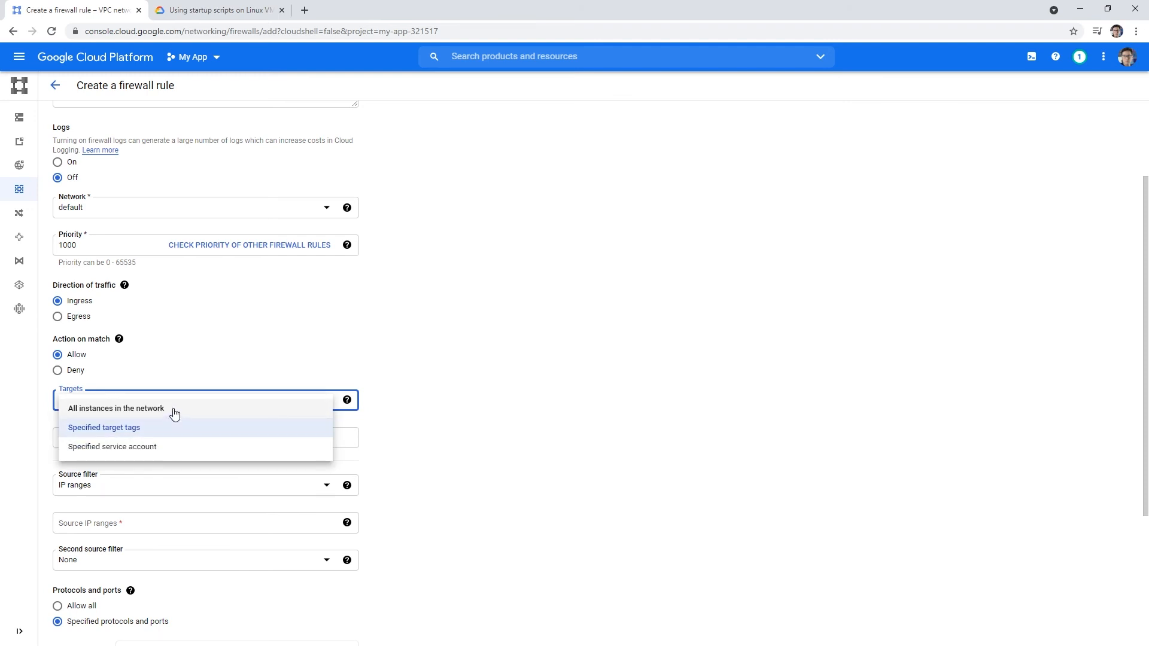
{"action": "left_click", "coordinate": [190, 411]}
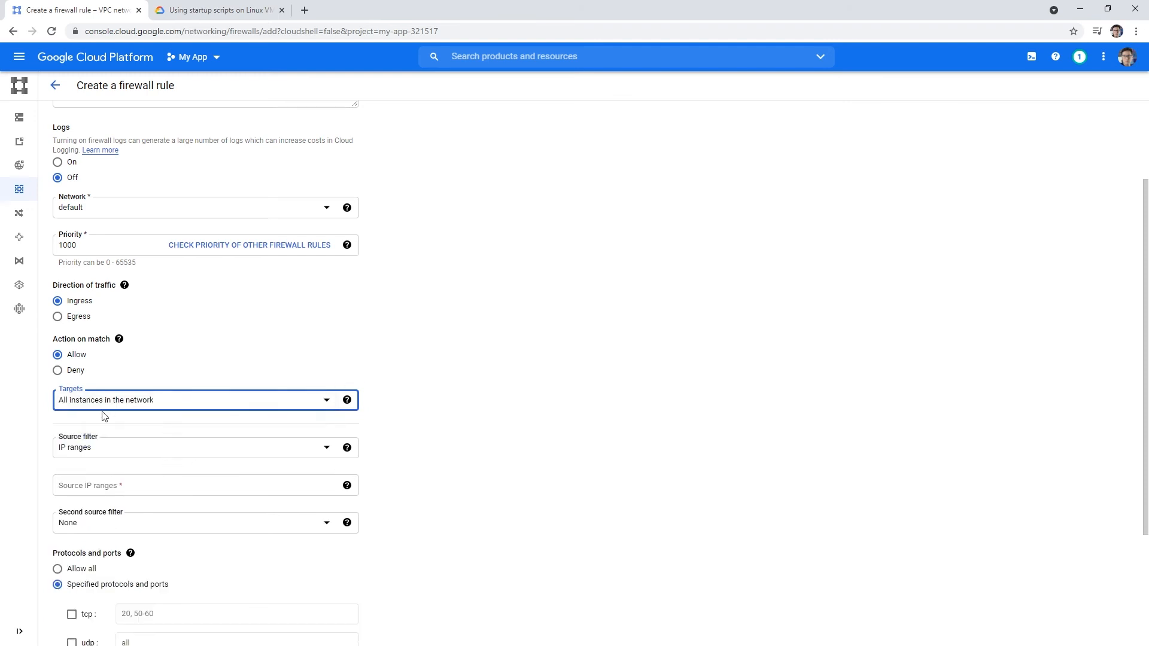
Keep IP ranges as the source filter and enter 35.203.103.0/32 as the source IP range.
{"action": "scroll", "coordinate": [198, 410], "scroll_direction": "down", "scroll_amount": 1}
{"action": "left_click", "coordinate": [161, 393]}
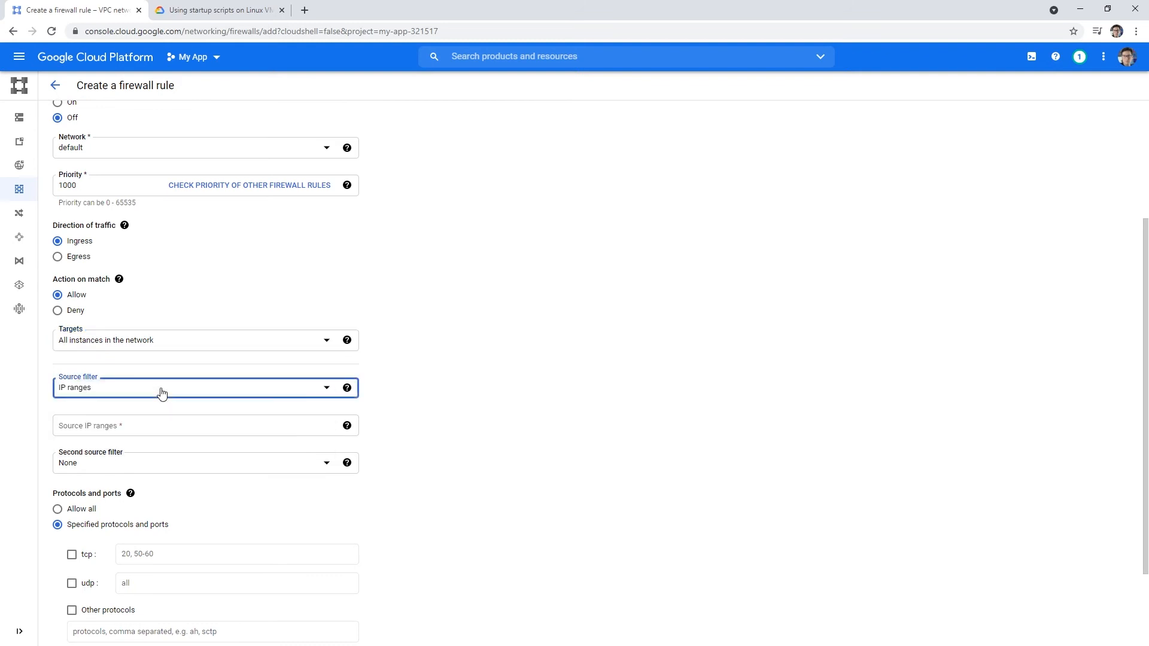
{"action": "left_click", "coordinate": [124, 425]}
{"action": "type", "text": "35.203.103.0/"}
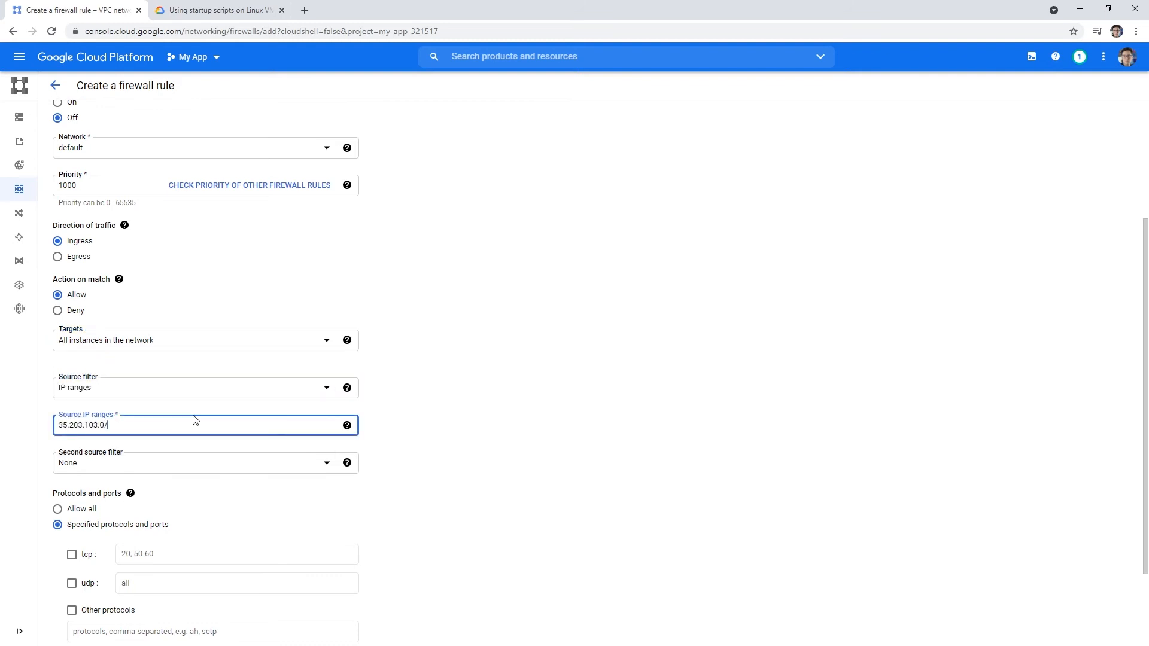
{"action": "type", "text": "32"}
{"action": "left_click", "coordinate": [455, 395]}
Name the firewall rule Port80Website.
{"action": "scroll", "coordinate": [233, 404], "scroll_direction": "up", "scroll_amount": 3}
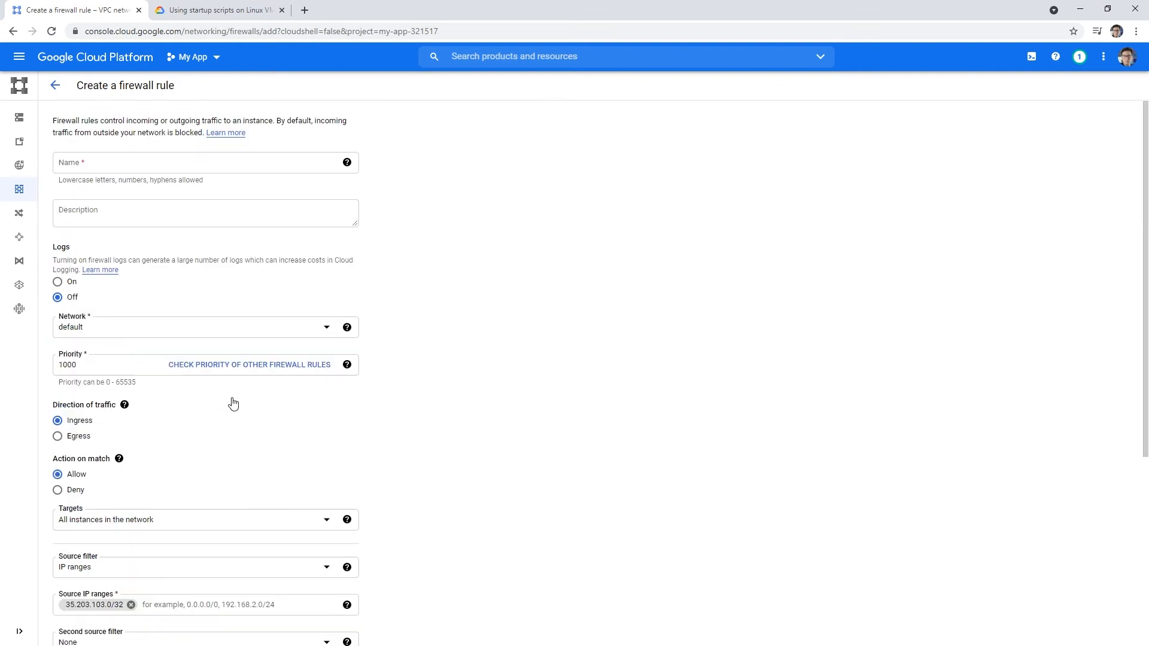
{"action": "left_click", "coordinate": [133, 164]}
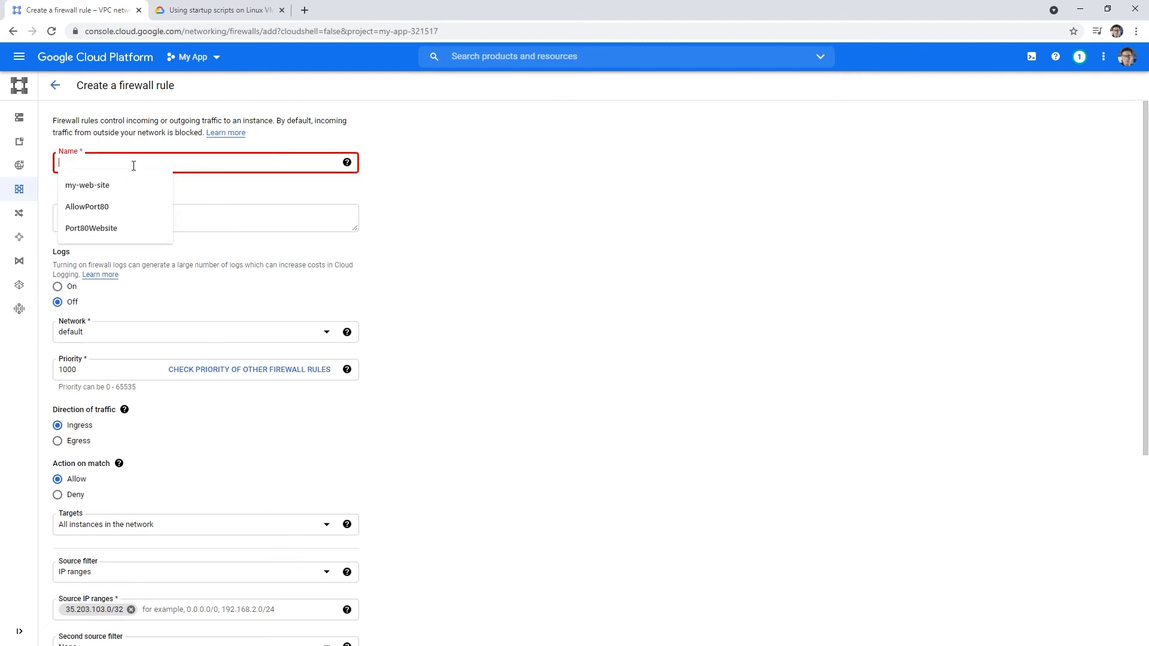
{"action": "type", "text": "Port90"}
{"action": "key", "text": "BackSpace"}
{"action": "key", "text": "BackSpace"}
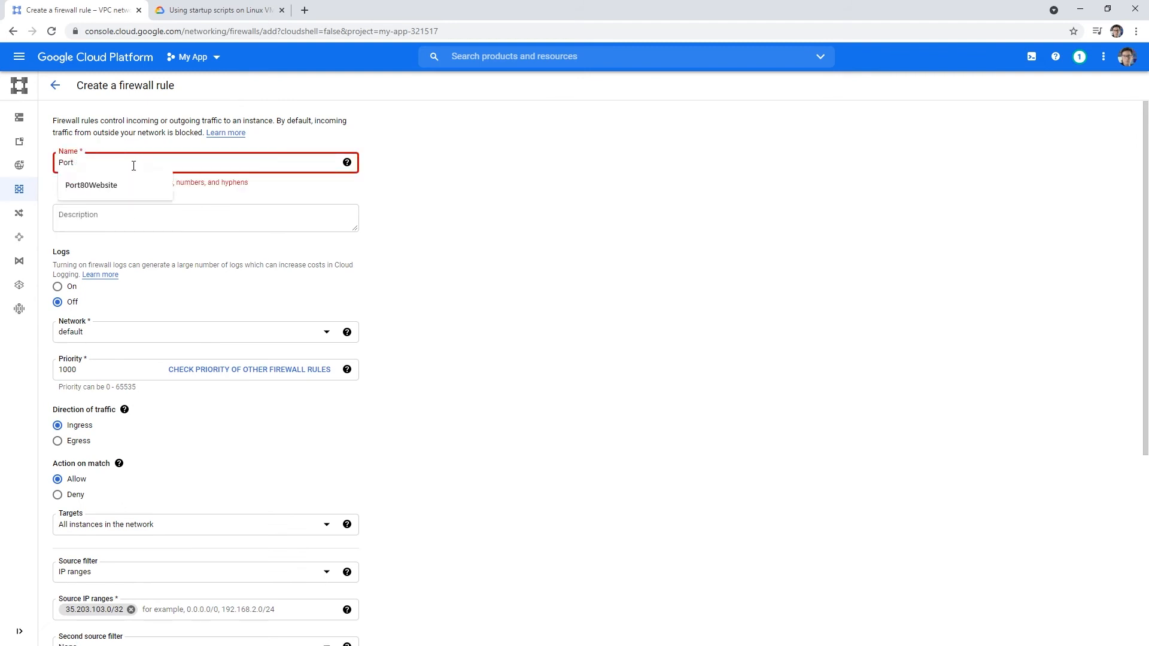
{"action": "type", "text": "9"}
{"action": "type", "text": "0Website"}
{"action": "key", "text": "Tab"}
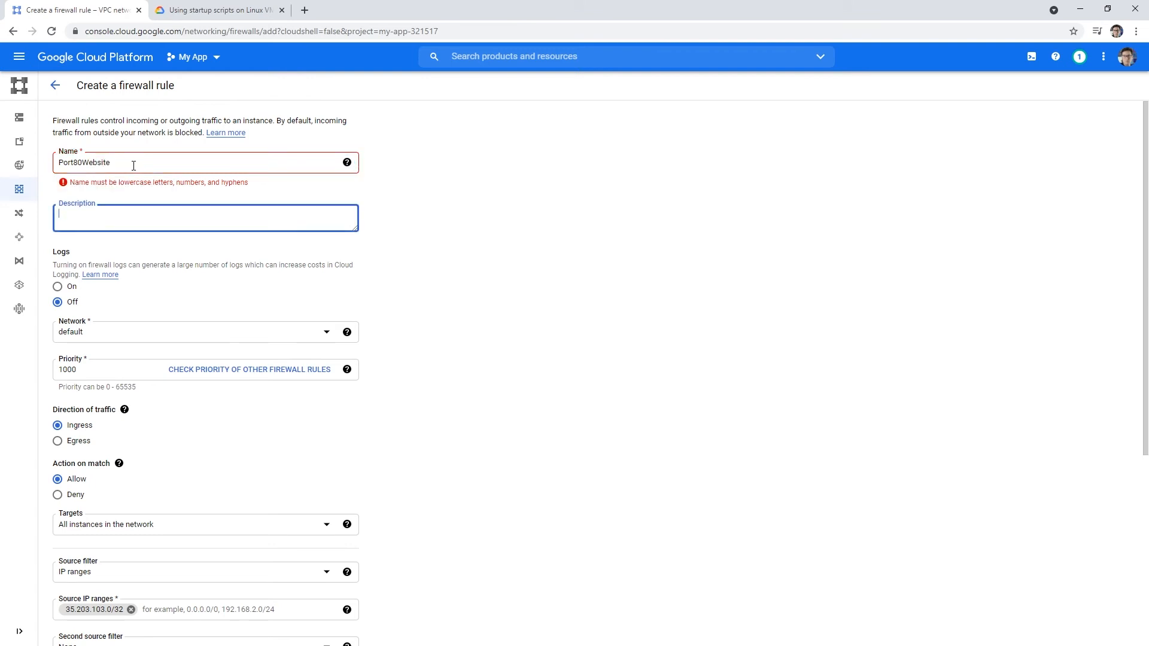
Describe the rule as "Let our website be accessible on Port 80", correcting the misspelled word with the spelling suggestion.
{"action": "type", "text": "Let our webiste"}
{"action": "key", "text": "BackSpace"}
{"action": "type", "text": "site be accesi"}
{"action": "key", "text": "BackSpace"}
{"action": "type", "text": "sibble on Port 80"}
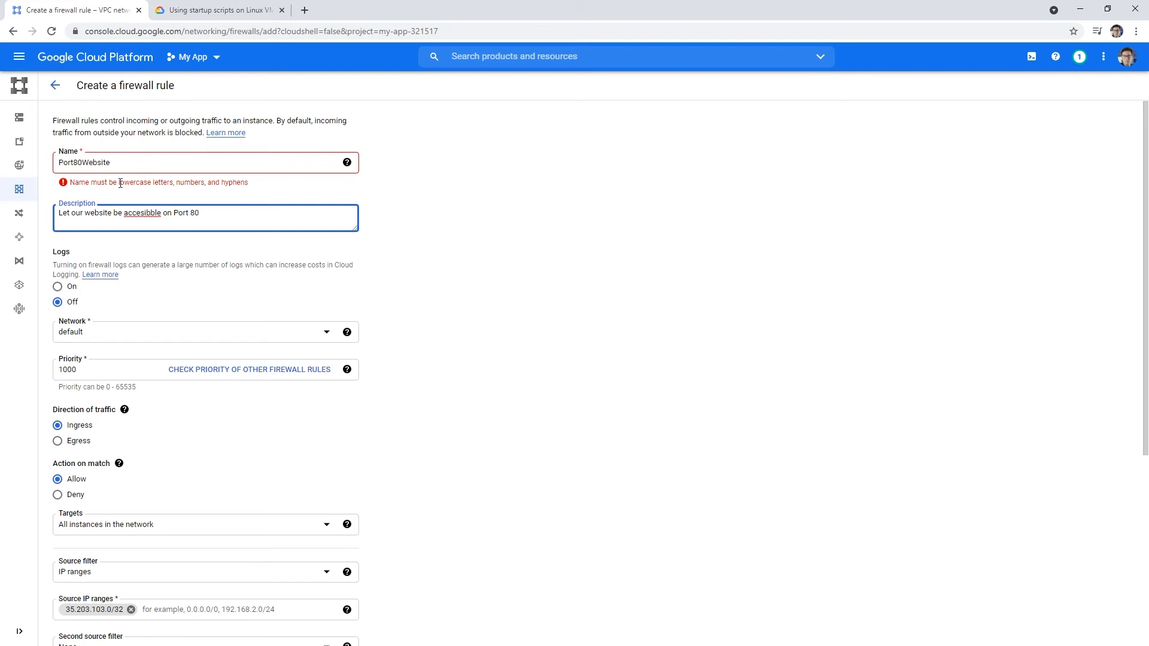
{"action": "right_click", "coordinate": [134, 214]}
{"action": "left_click", "coordinate": [151, 224]}
{"action": "left_click", "coordinate": [520, 266]}
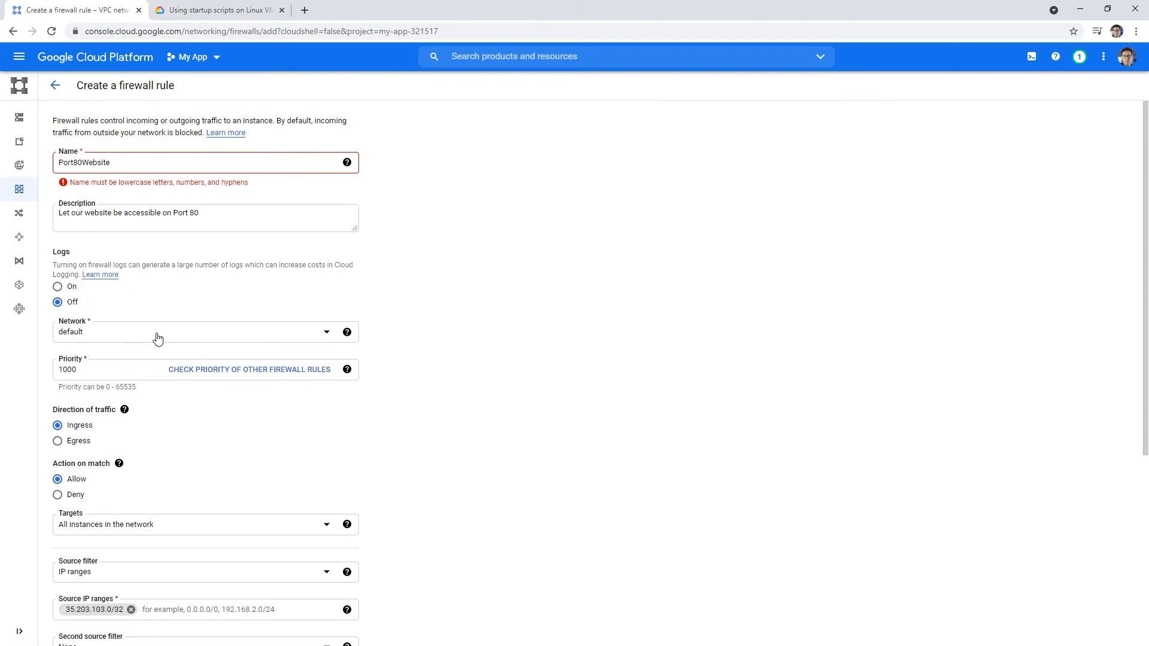
Specify TCP port 80 as the rule's allowed protocol and port, and try to create the rule.
{"action": "scroll", "coordinate": [342, 384], "scroll_direction": "down", "scroll_amount": 1}
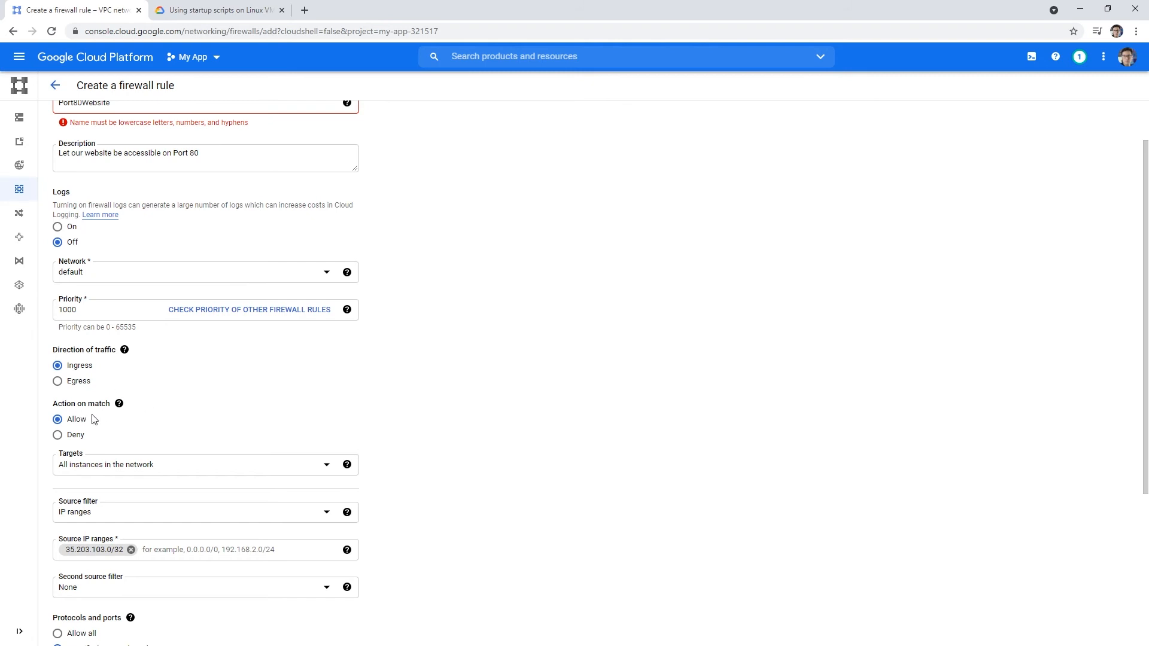
{"action": "scroll", "coordinate": [177, 395], "scroll_direction": "down", "scroll_amount": 4}
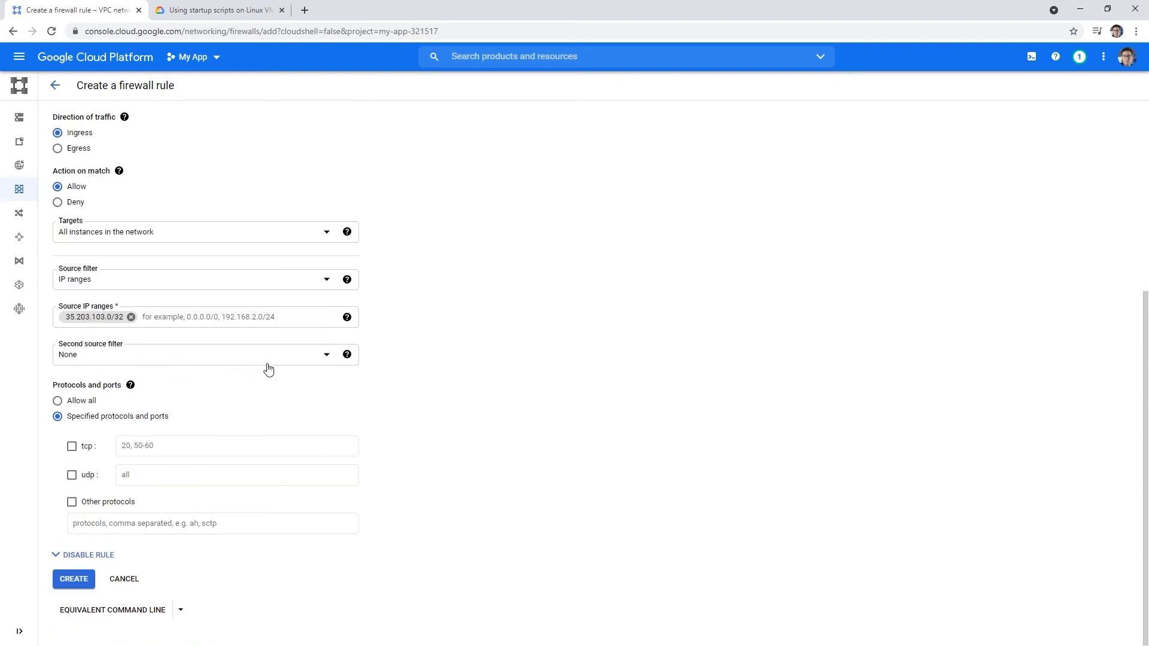
{"action": "left_click", "coordinate": [72, 446]}
{"action": "left_click", "coordinate": [219, 438]}
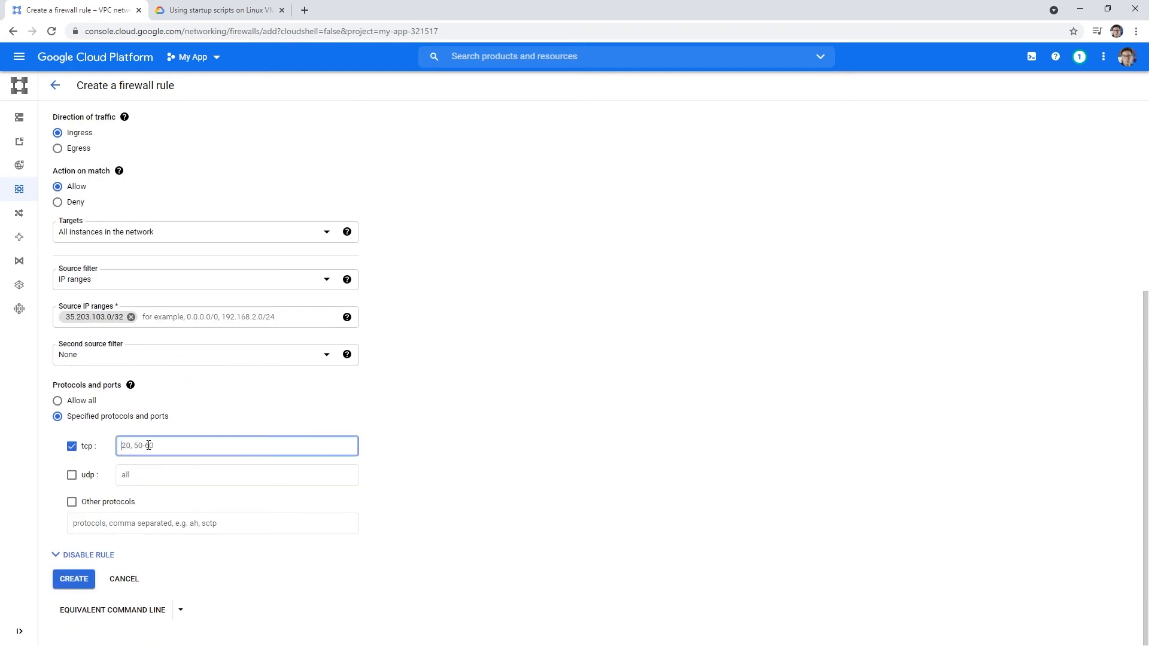
{"action": "type", "text": "80"}
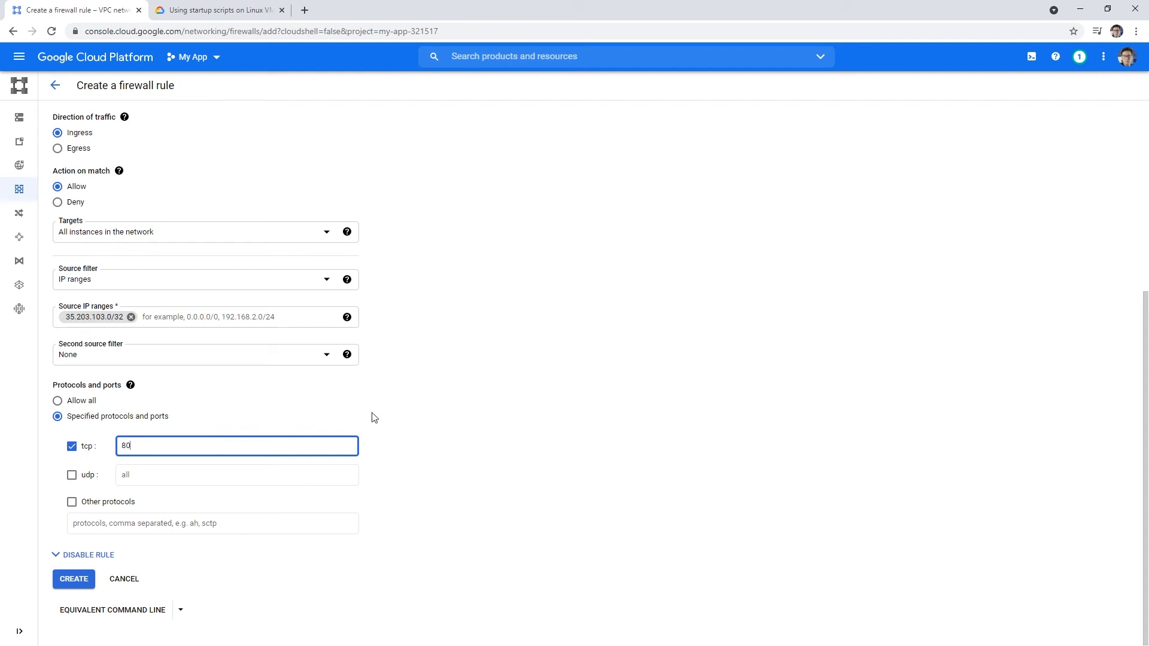
{"action": "left_click", "coordinate": [373, 416]}
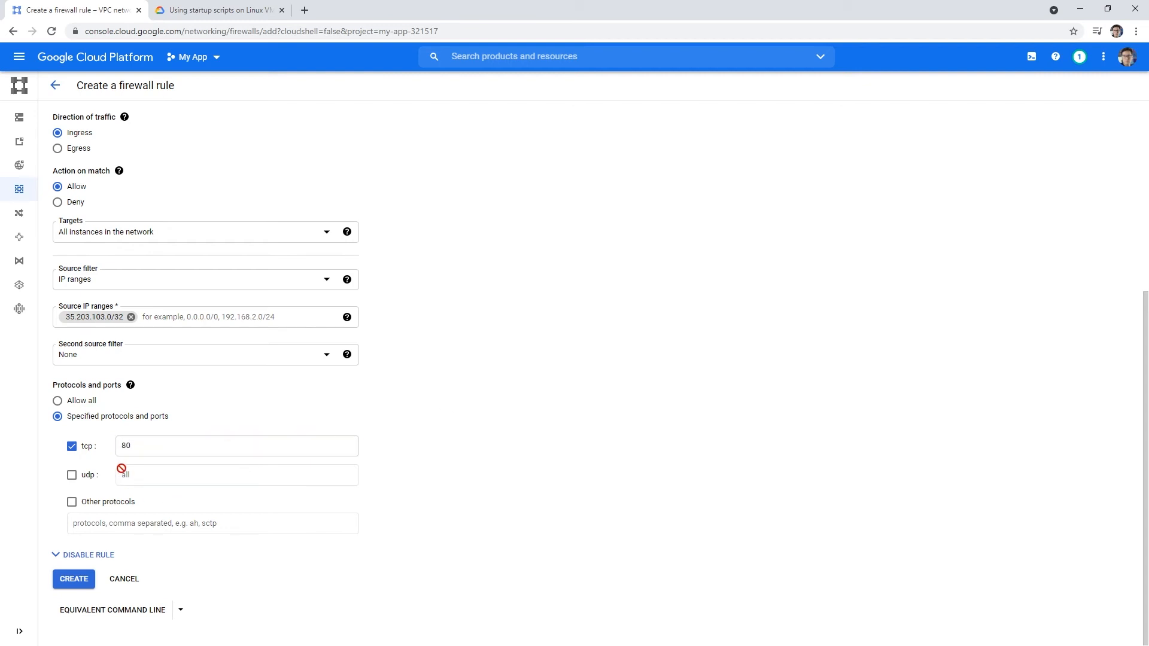
{"action": "left_click", "coordinate": [85, 578]}
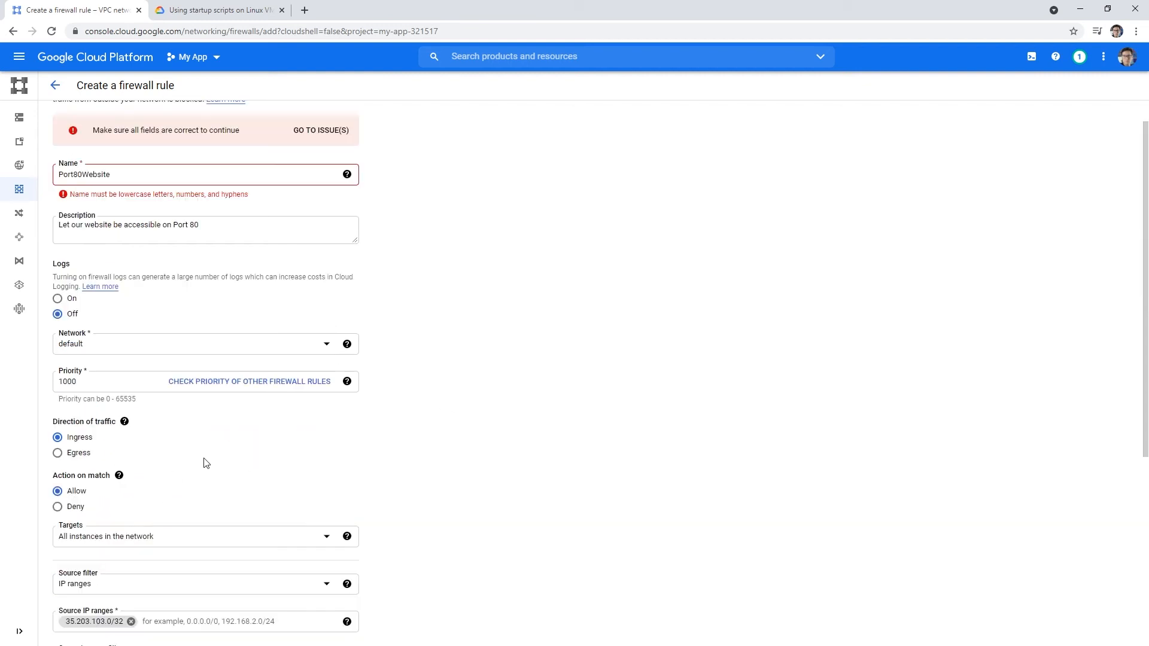
Change the rule's name to all lowercase, port80website, and create the firewall rule.
{"action": "scroll", "coordinate": [184, 530], "scroll_direction": "up", "scroll_amount": 1}
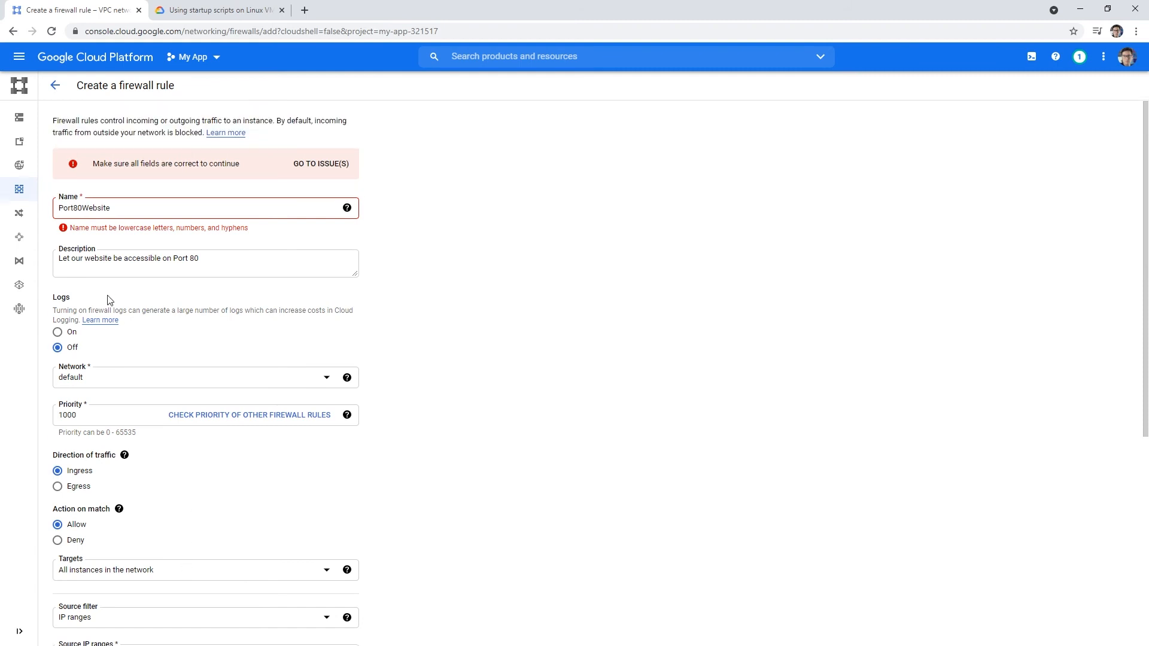
{"action": "left_click", "coordinate": [65, 212]}
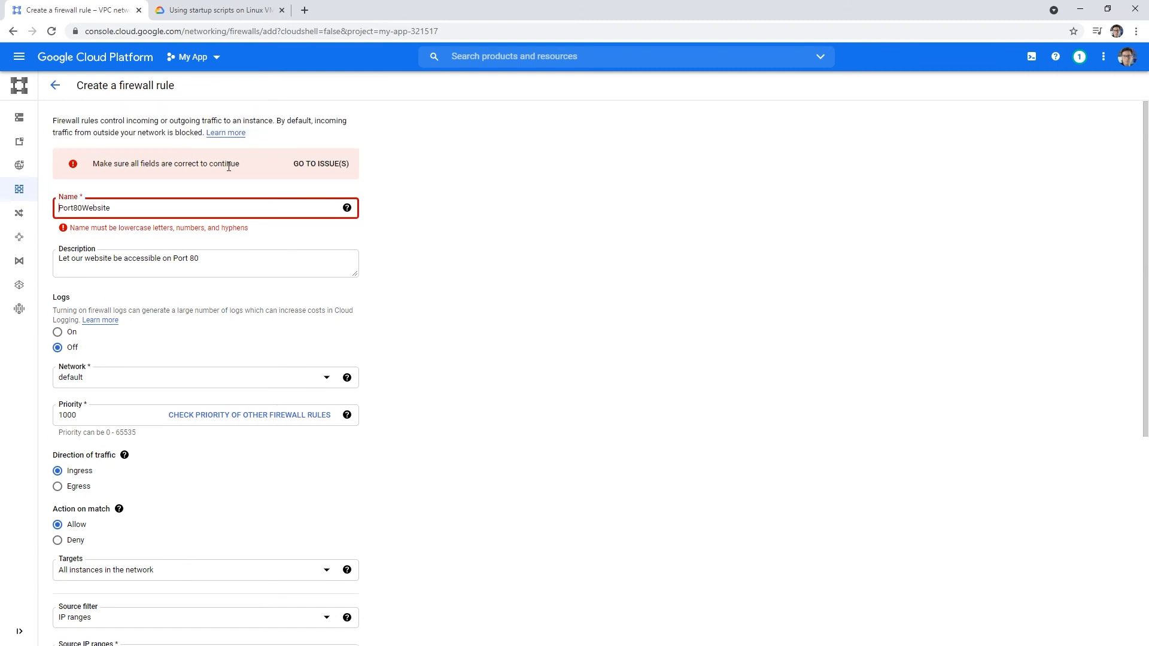
{"action": "key", "text": "Delete"}
{"action": "type", "text": "p"}
{"action": "key", "text": "shift+Right"}
{"action": "type", "text": "w"}
{"action": "scroll", "coordinate": [281, 438], "scroll_direction": "down", "scroll_amount": 6}
{"action": "left_click", "coordinate": [63, 587]}
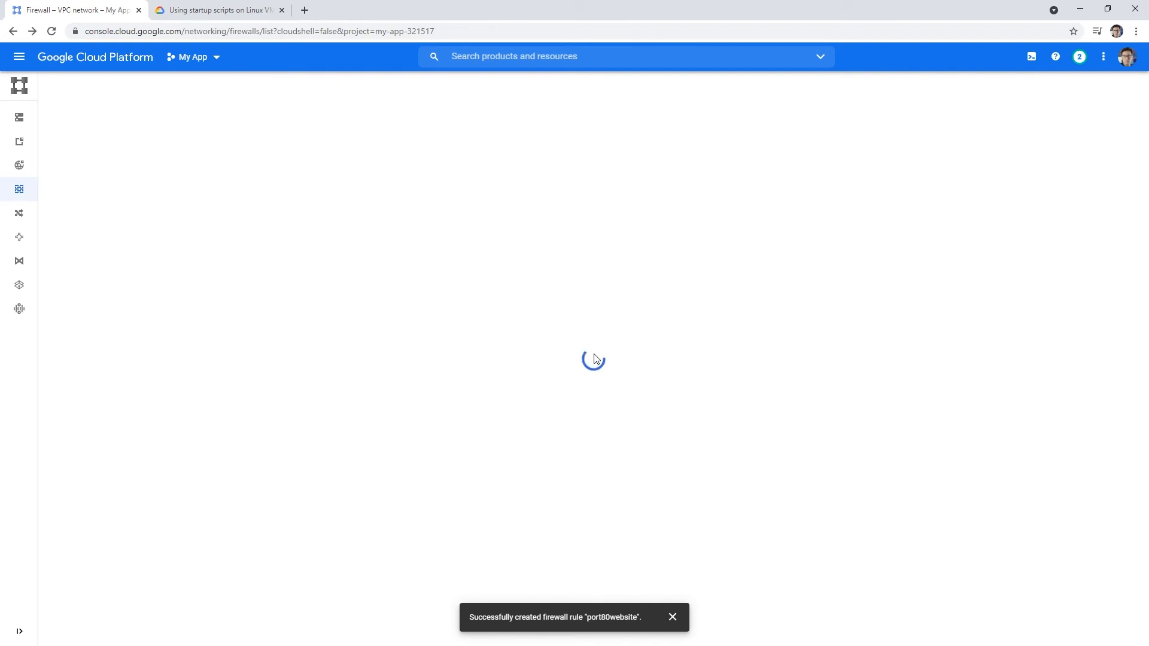
Load the VM's external IP address, 35.203.103.0, in the browser tab holding the startup script documentation.
{"action": "left_click", "coordinate": [206, 10]}
{"action": "left_click", "coordinate": [208, 30]}
{"action": "type", "text": "35.203.103.0"}
{"action": "key", "text": "Return"}
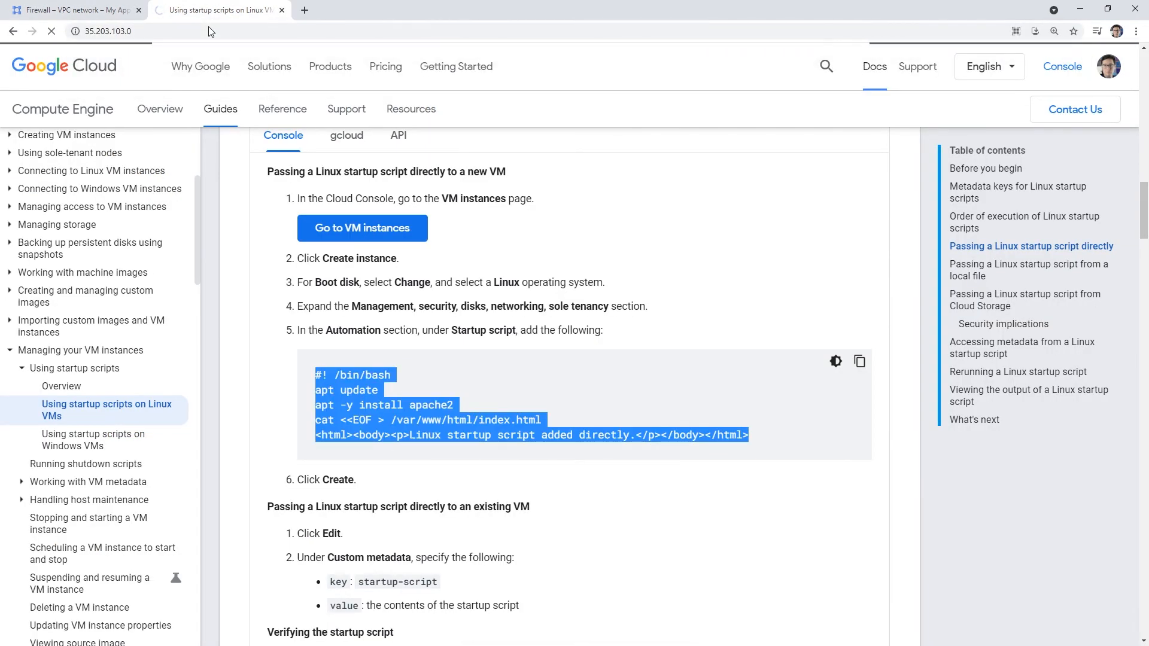
Refresh the firewall rules list, dismissing the notification, and request 35.203.103.0 again in the other browser tab.
{"action": "left_click", "coordinate": [126, 13]}
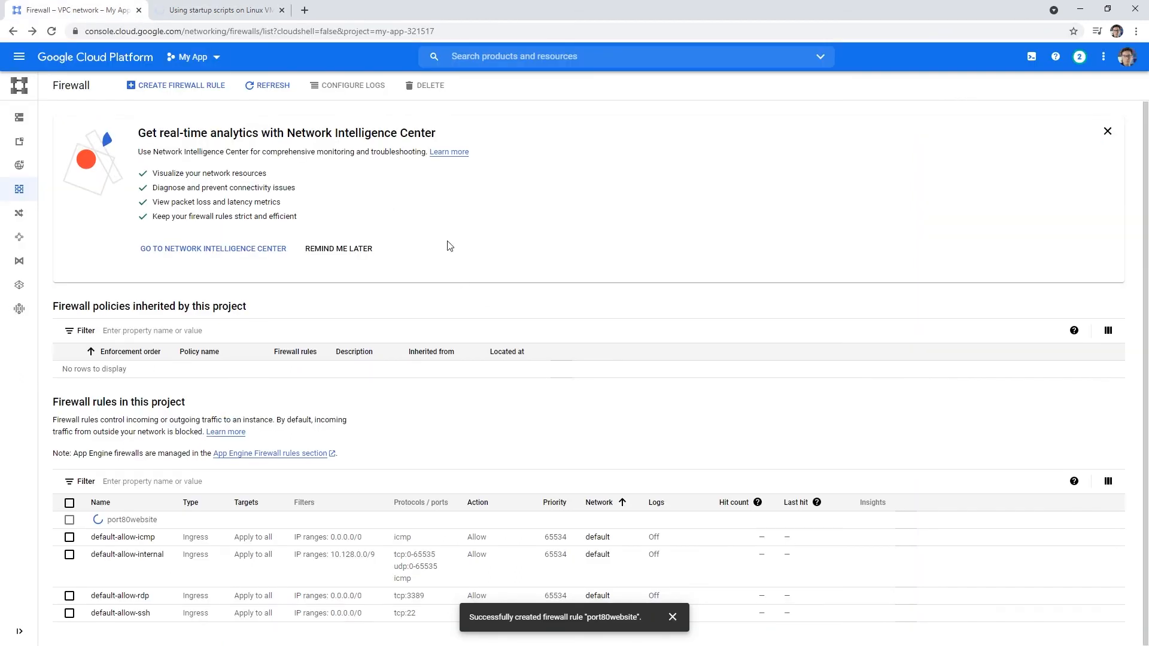
{"action": "left_click", "coordinate": [673, 616]}
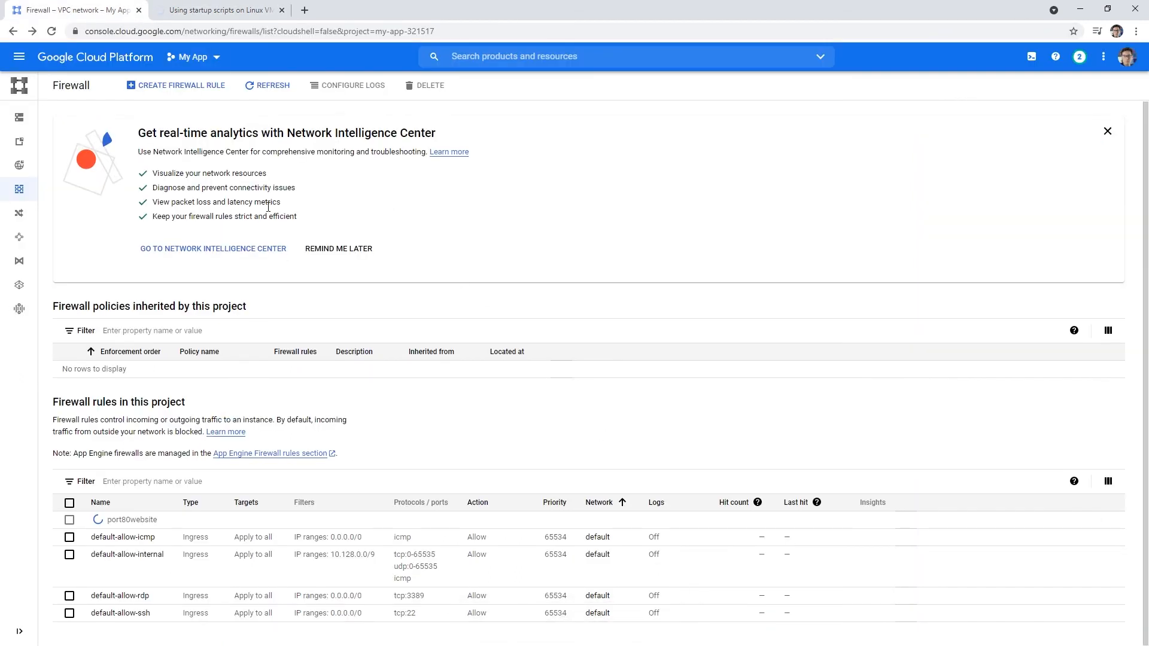
{"action": "left_click", "coordinate": [289, 87]}
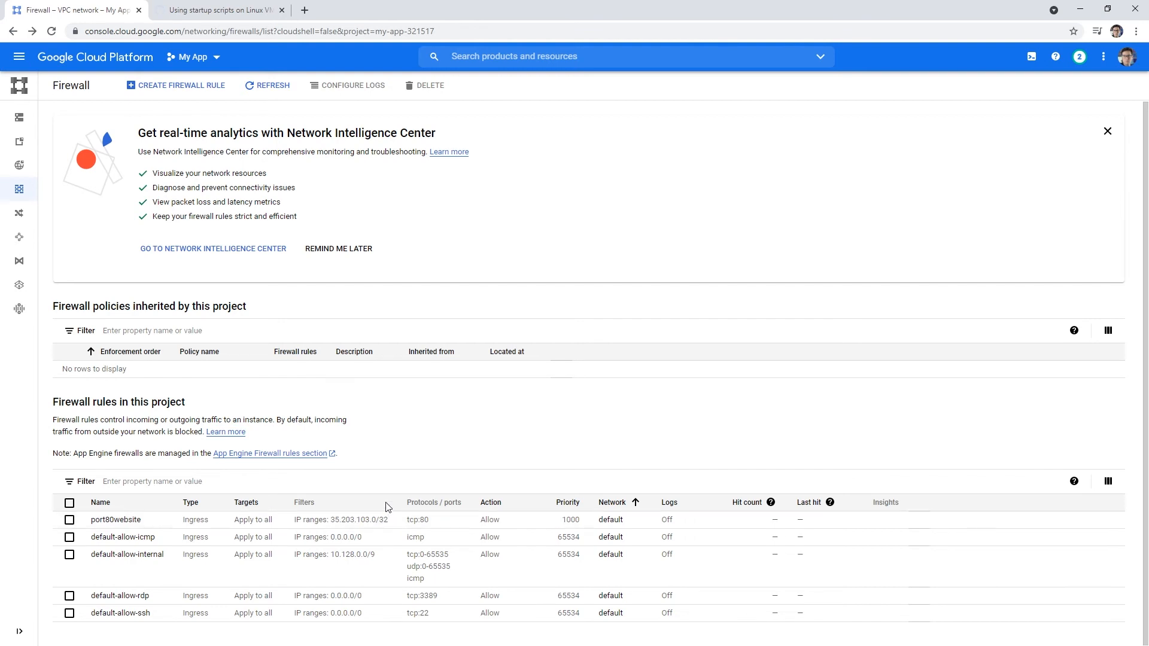
{"action": "left_click", "coordinate": [204, 17]}
{"action": "left_click", "coordinate": [220, 31]}
{"action": "key", "text": "Return"}
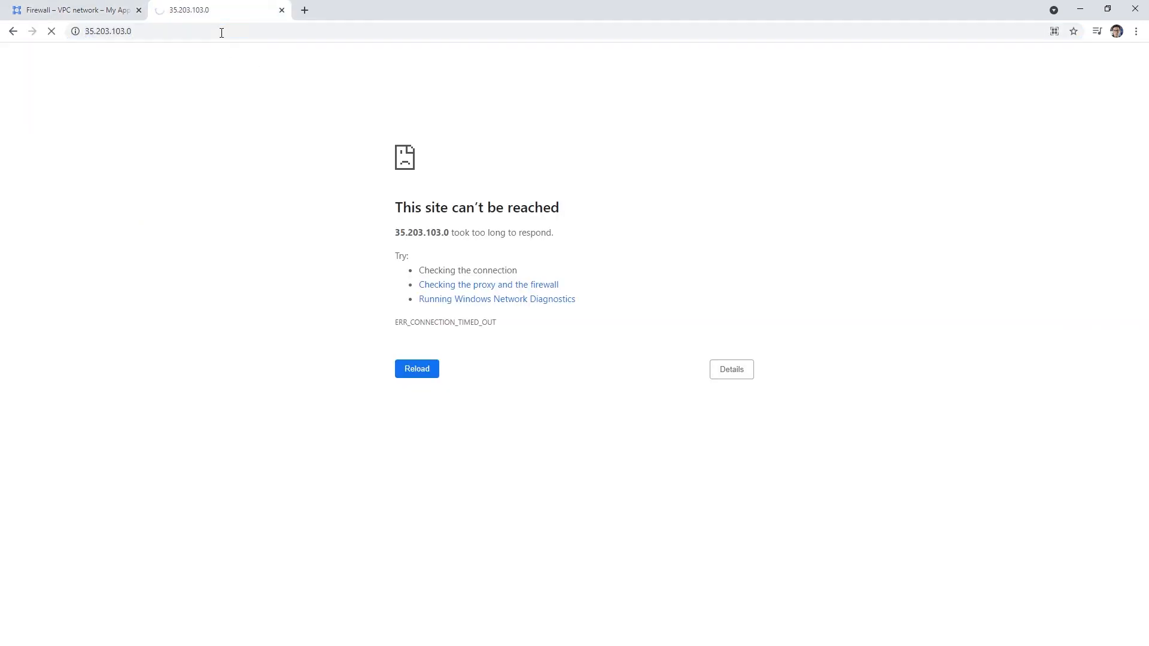
Go back to the VM instances list and open the network details of my-web-site.
{"action": "left_click", "coordinate": [118, 15]}
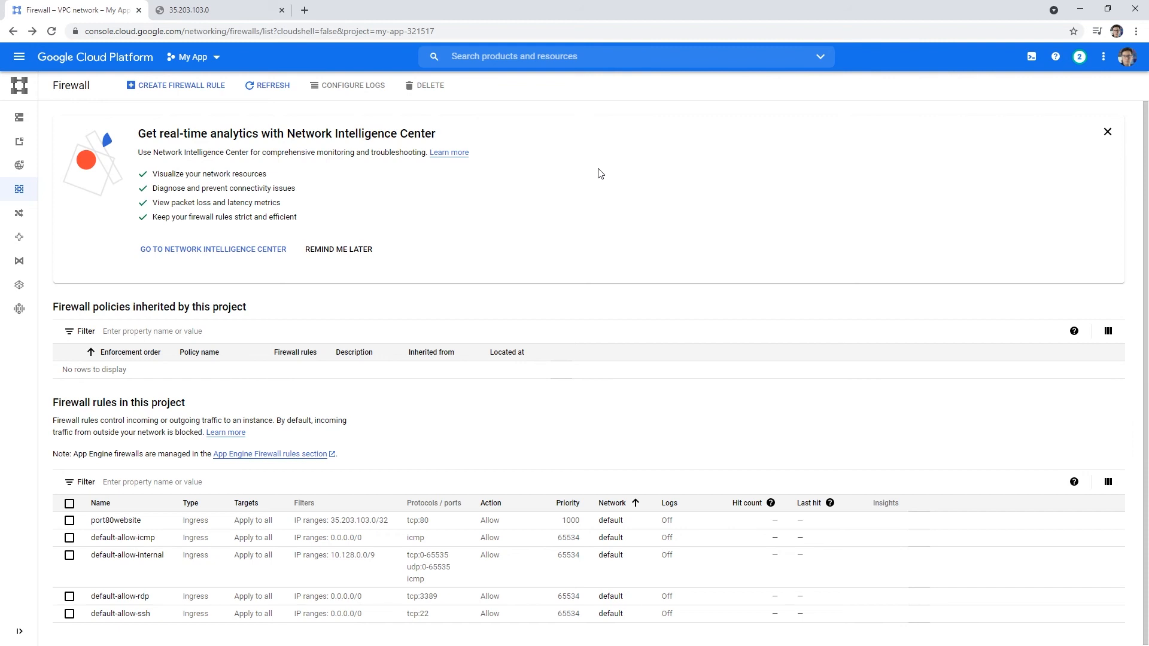
{"action": "left_click", "coordinate": [14, 33]}
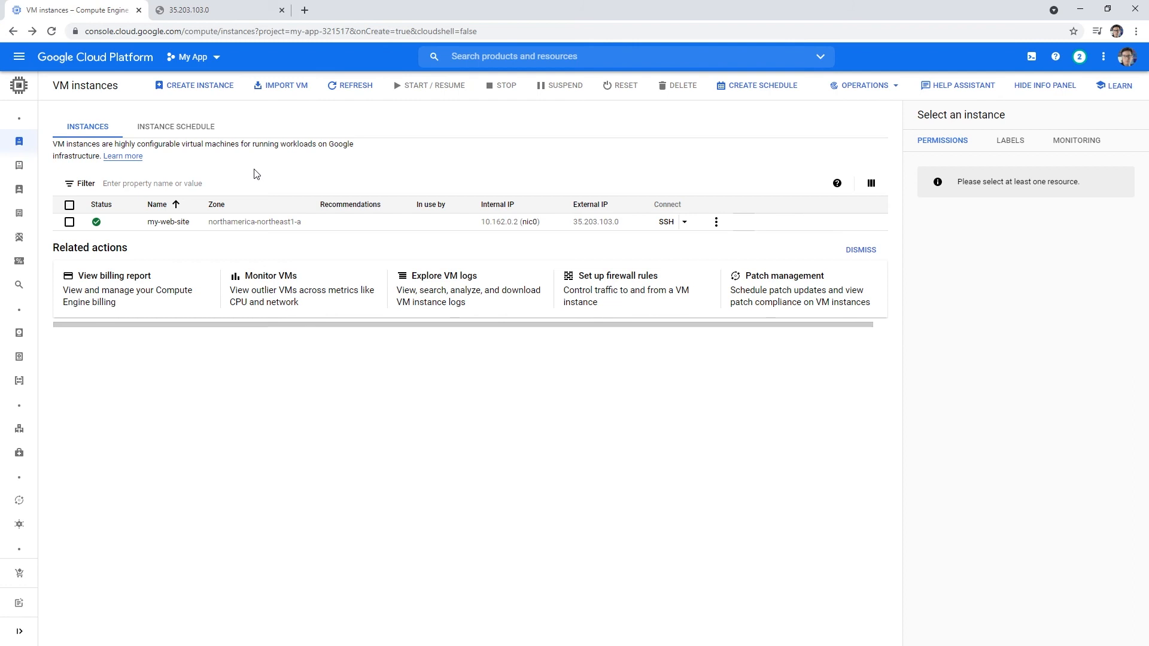
{"action": "left_click", "coordinate": [717, 222]}
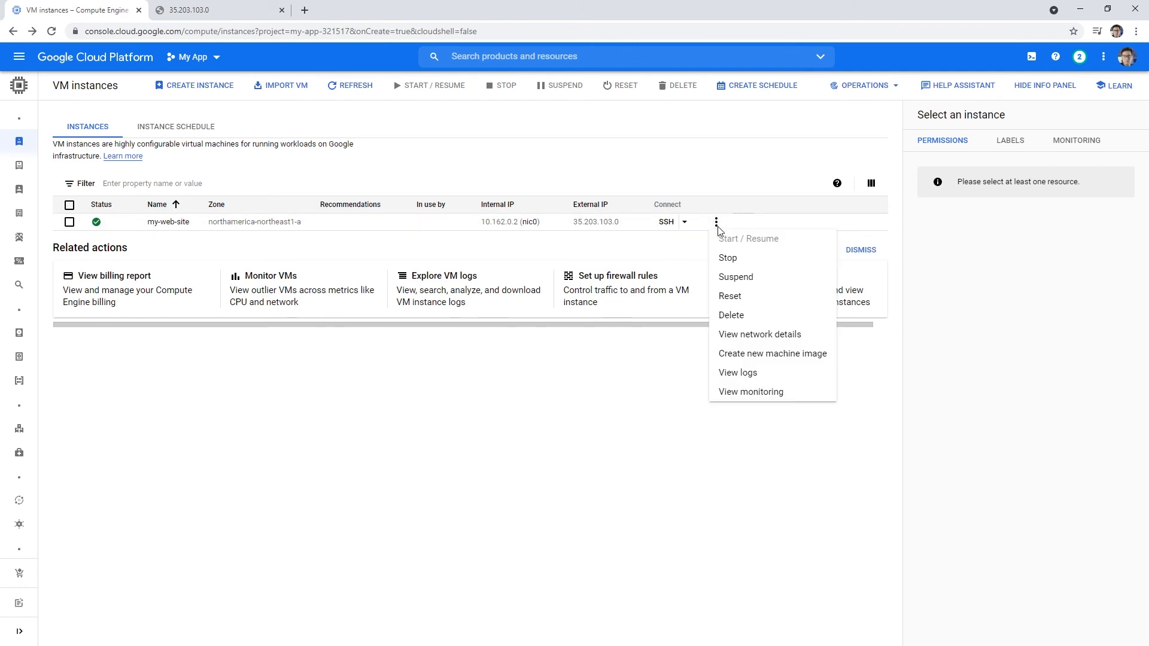
{"action": "left_click", "coordinate": [767, 335]}
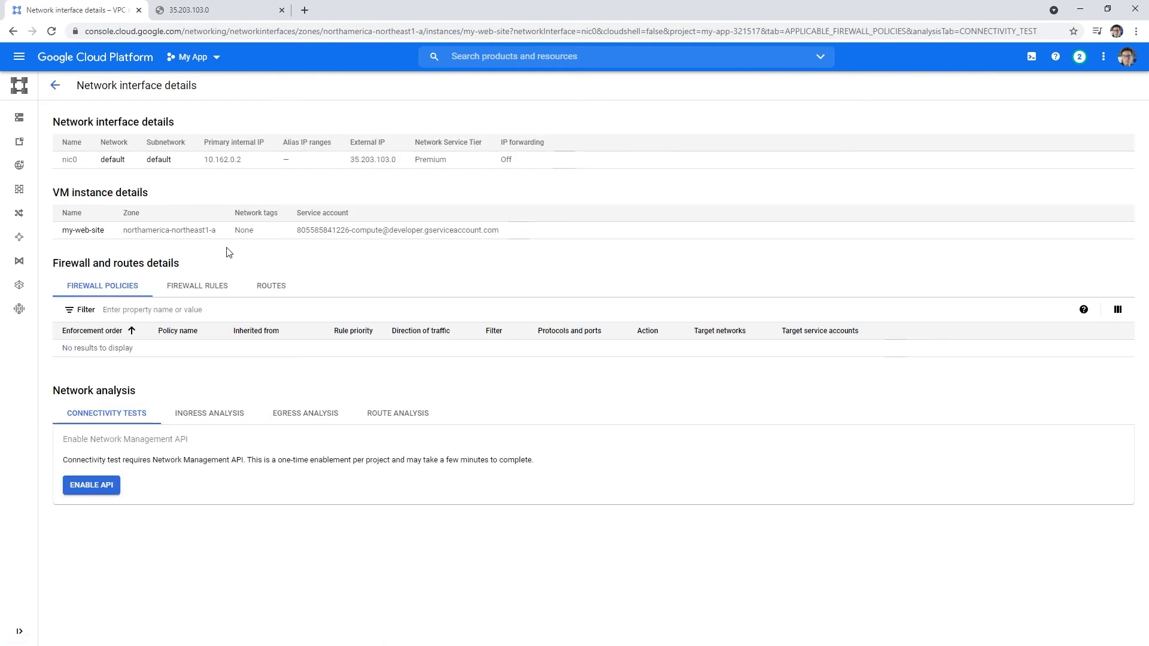
Examine my-web-site's network tags and its external and internal IP addresses, and show the firewall rules applied to it.
{"action": "left_click_drag", "start_coordinate": [230, 232], "coordinate": [273, 232]}
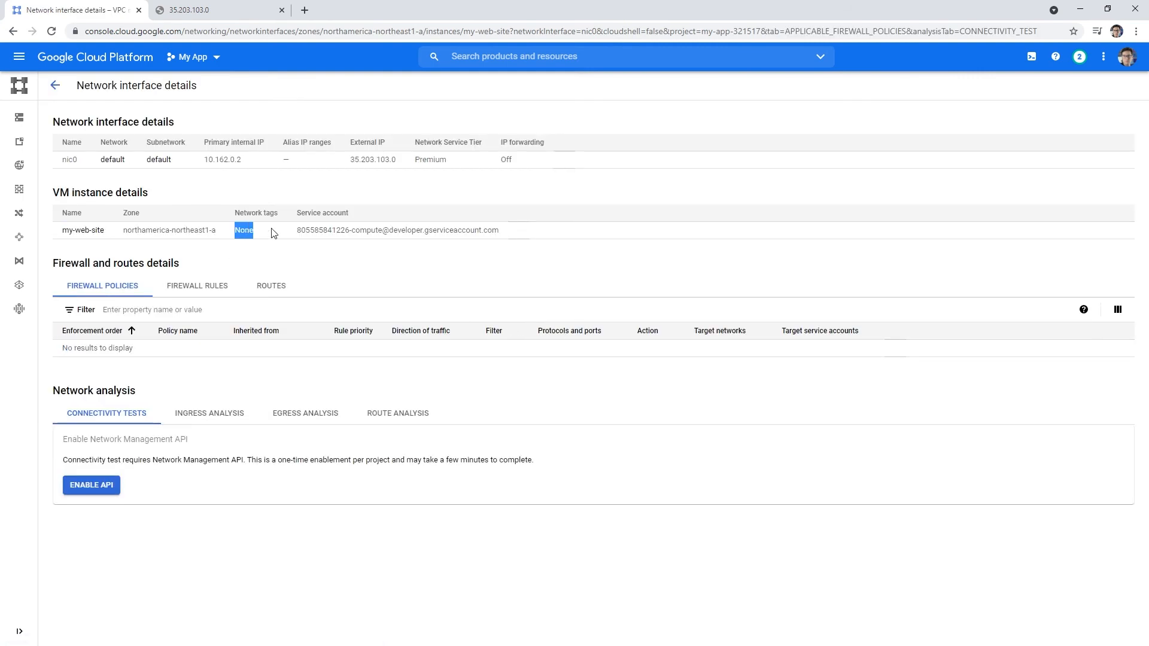
{"action": "left_click", "coordinate": [295, 265]}
{"action": "double_click", "coordinate": [353, 160]}
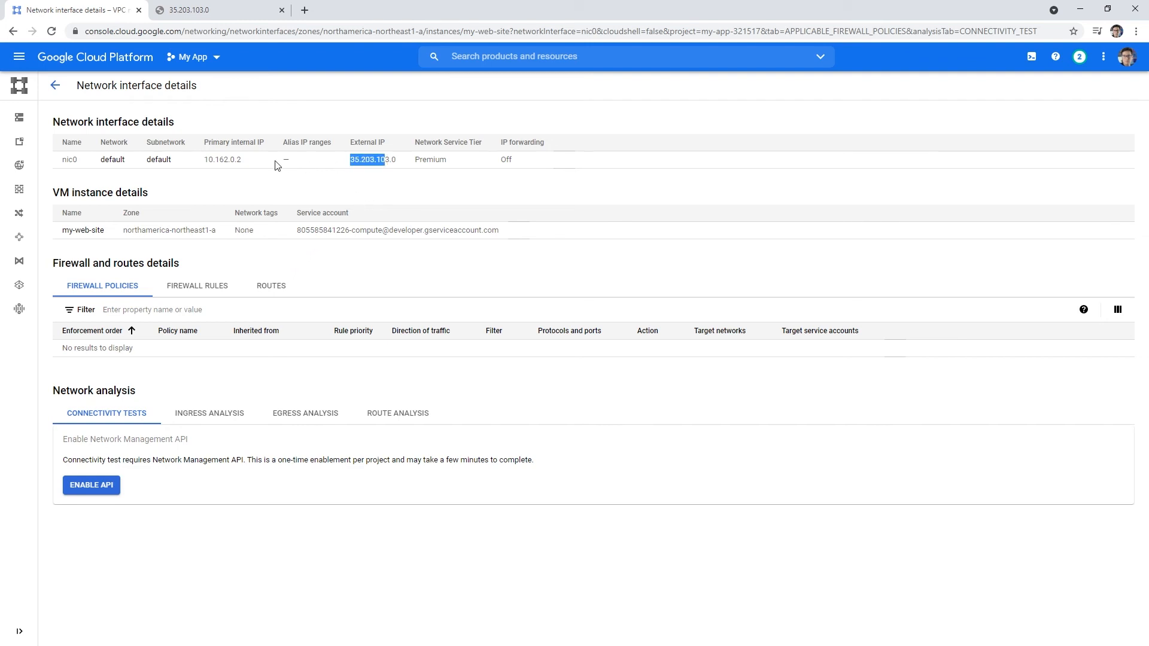
{"action": "left_click_drag", "start_coordinate": [241, 160], "coordinate": [194, 164]}
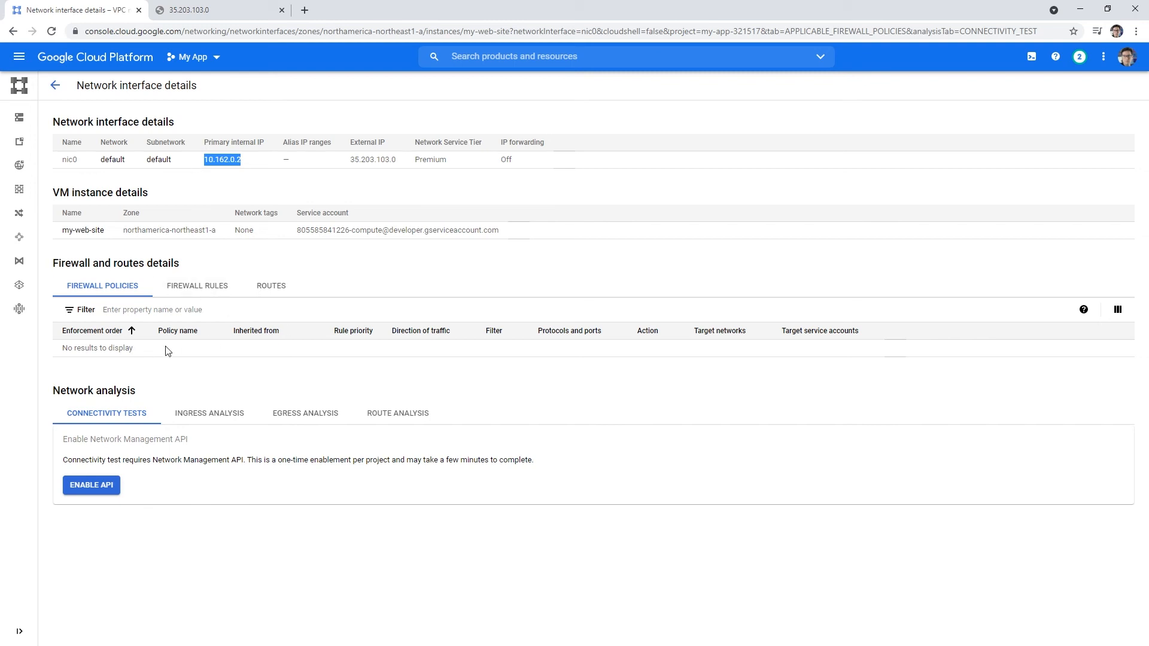
{"action": "left_click", "coordinate": [197, 286]}
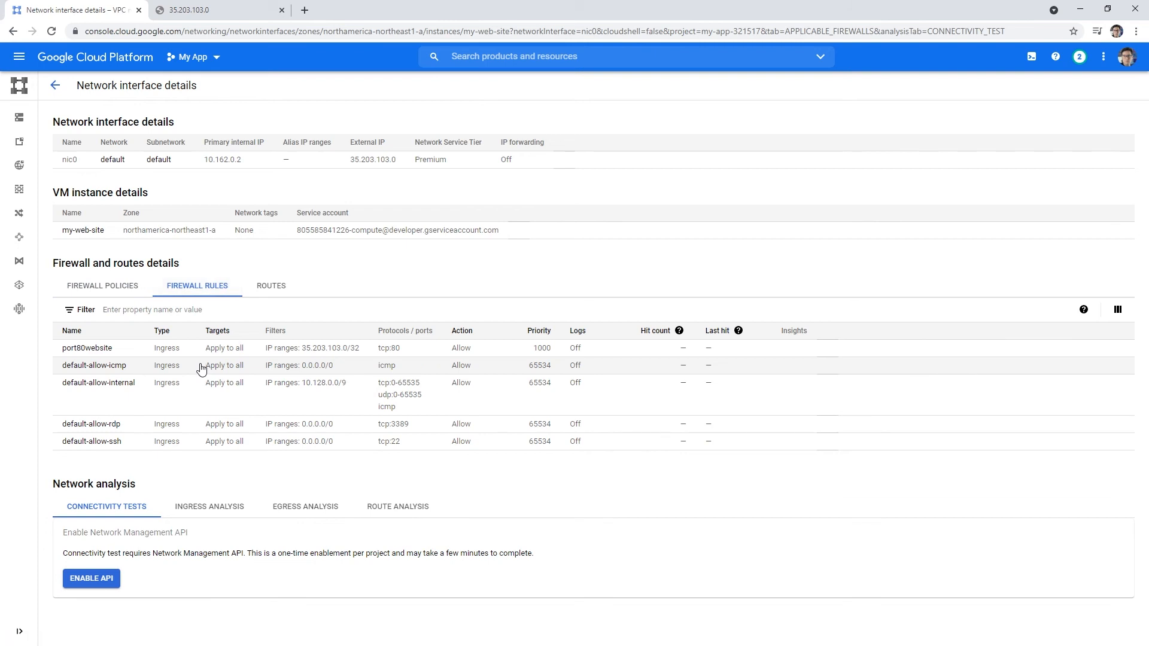
Enable the Network Management API and start a new connectivity test named port80test.
{"action": "left_click_drag", "start_coordinate": [113, 350], "coordinate": [71, 350]}
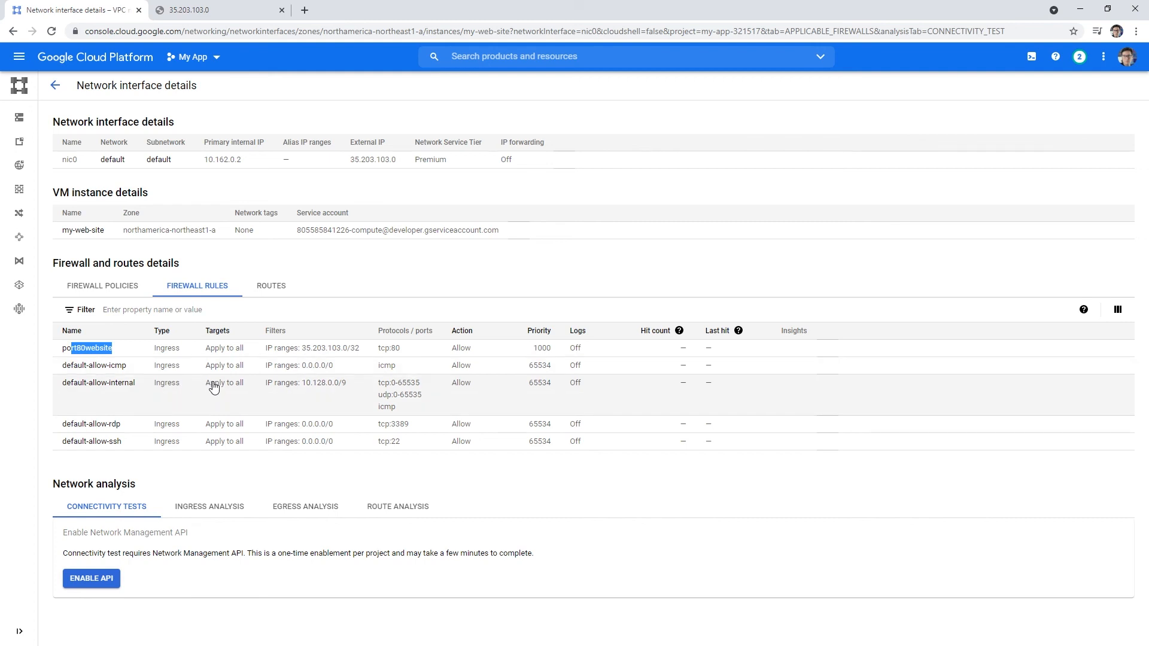
{"action": "left_click", "coordinate": [111, 585]}
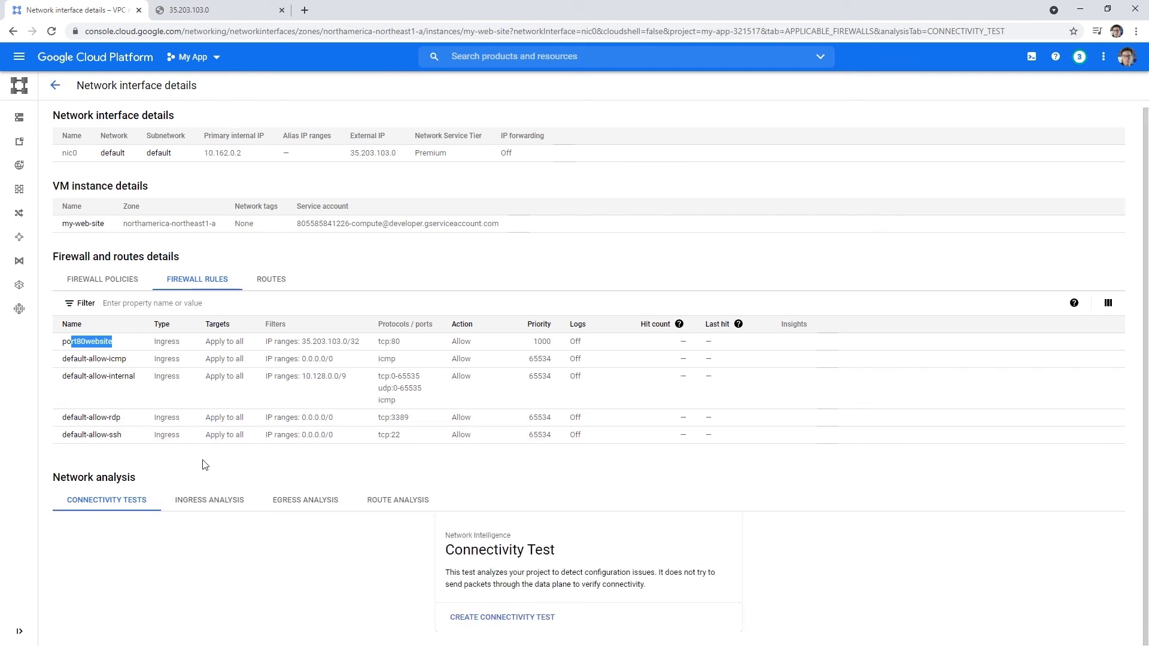
{"action": "left_click", "coordinate": [539, 619]}
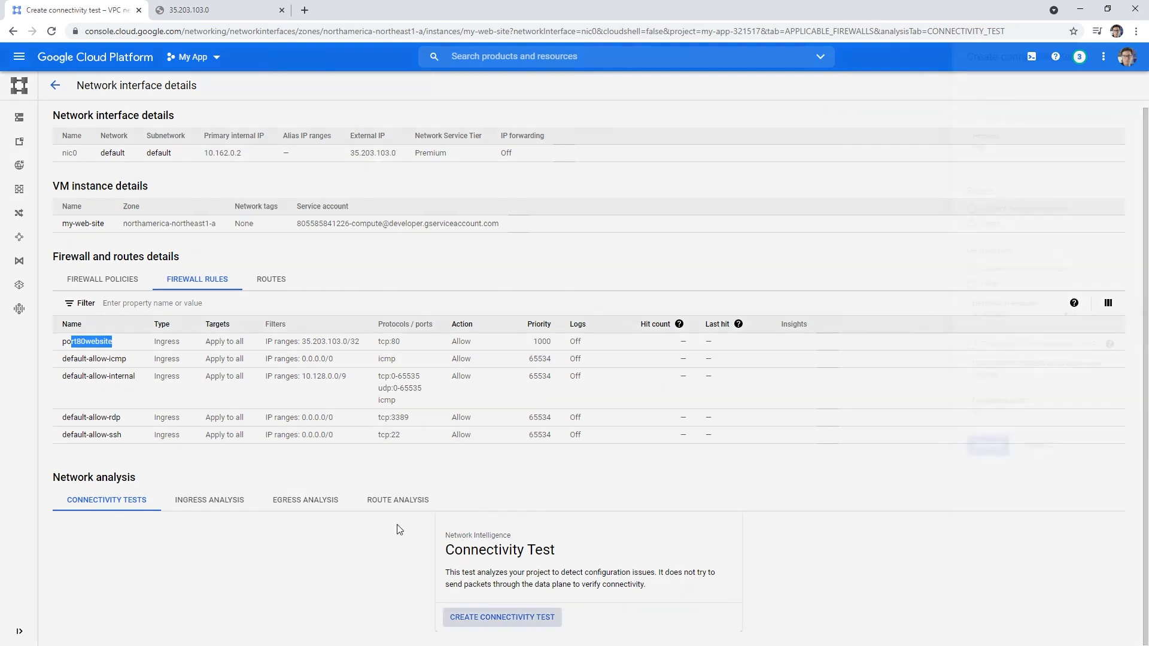
{"action": "left_click", "coordinate": [937, 103]}
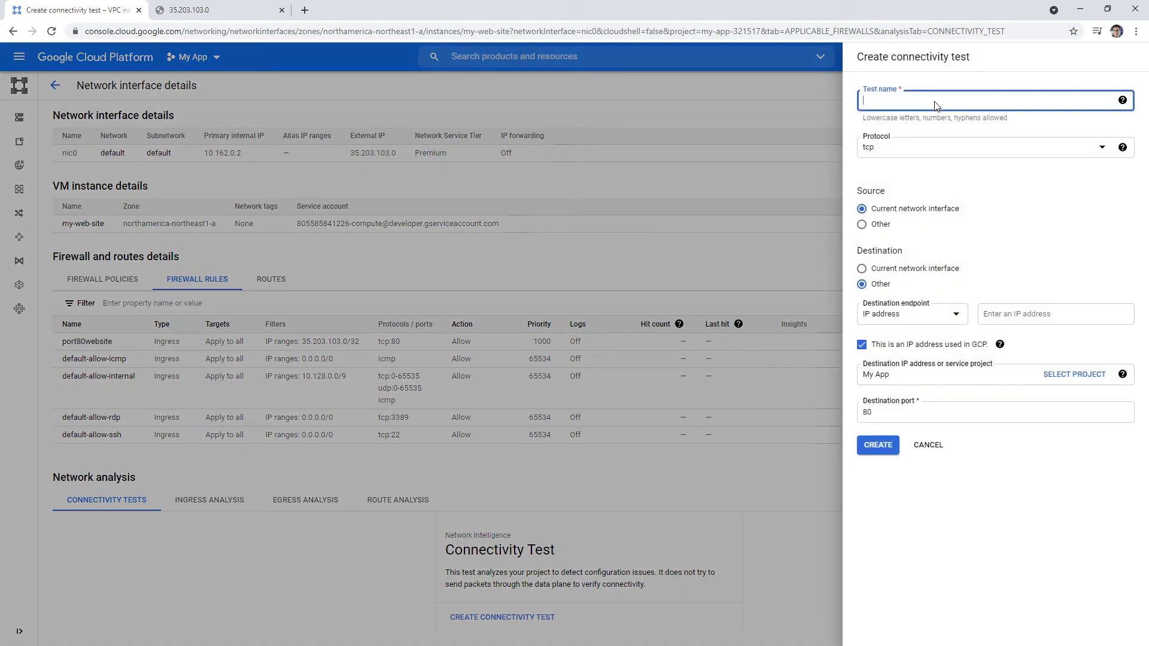
{"action": "type", "text": "Po"}
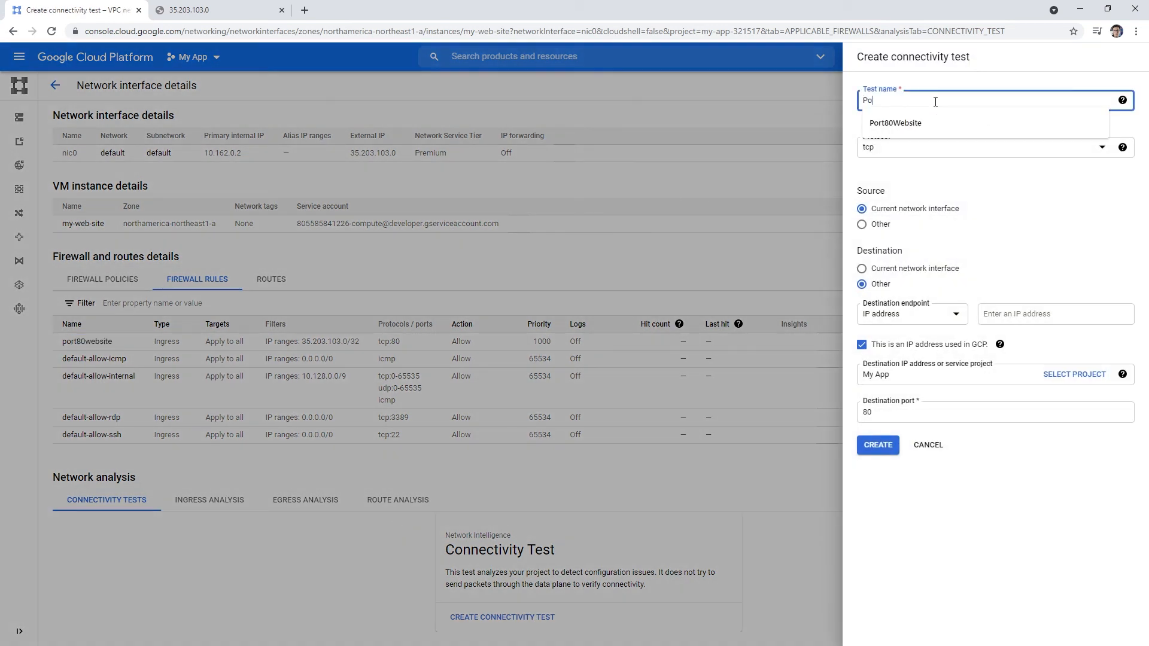
{"action": "type", "text": "rt80test"}
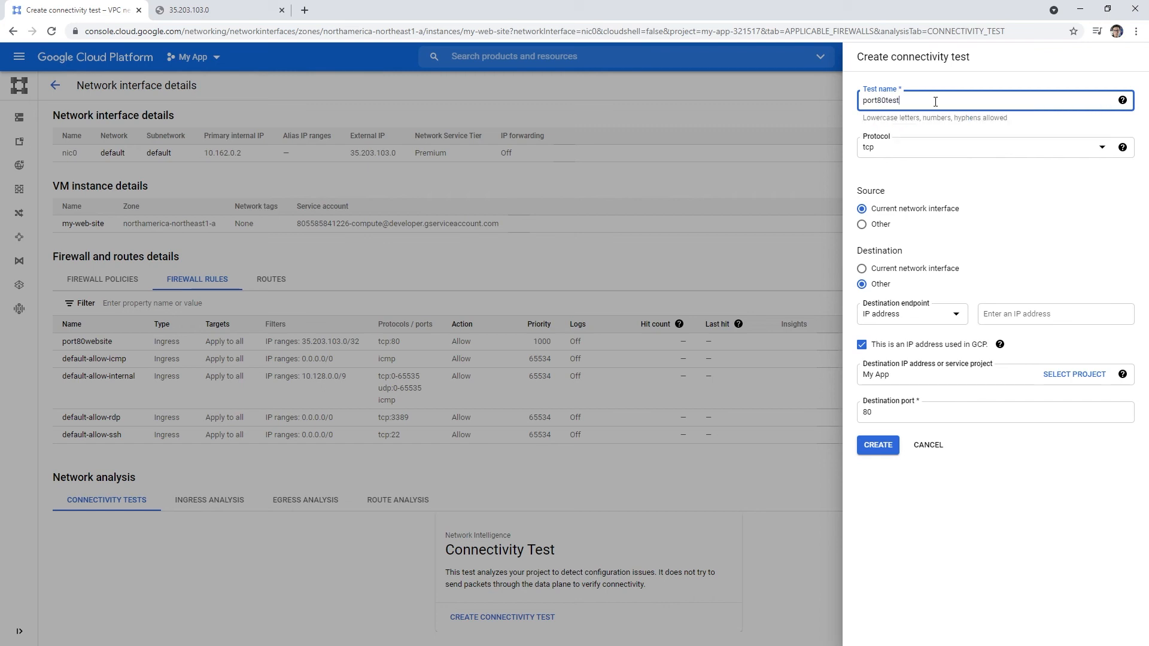
{"action": "left_click", "coordinate": [1021, 193]}
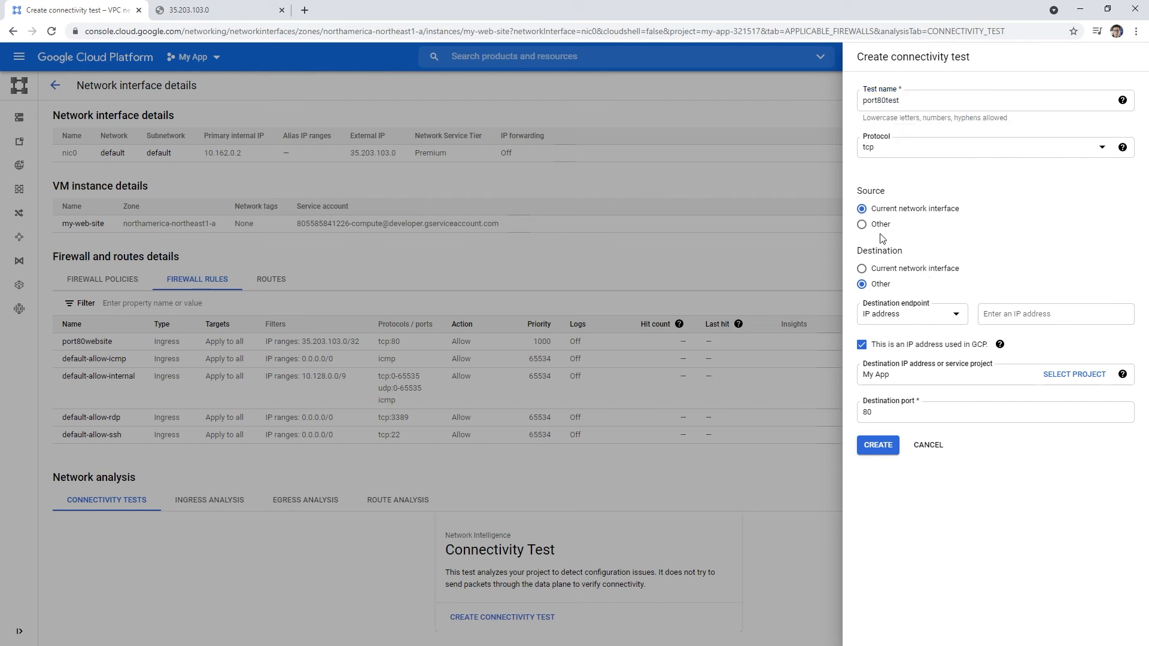
Try the IP address 35.203.103.0 as the test's destination, replacing it with the VM instance my-web-site.
{"action": "left_click", "coordinate": [1008, 312]}
{"action": "type", "text": "35.203.103.0"}
{"action": "left_click", "coordinate": [956, 315]}
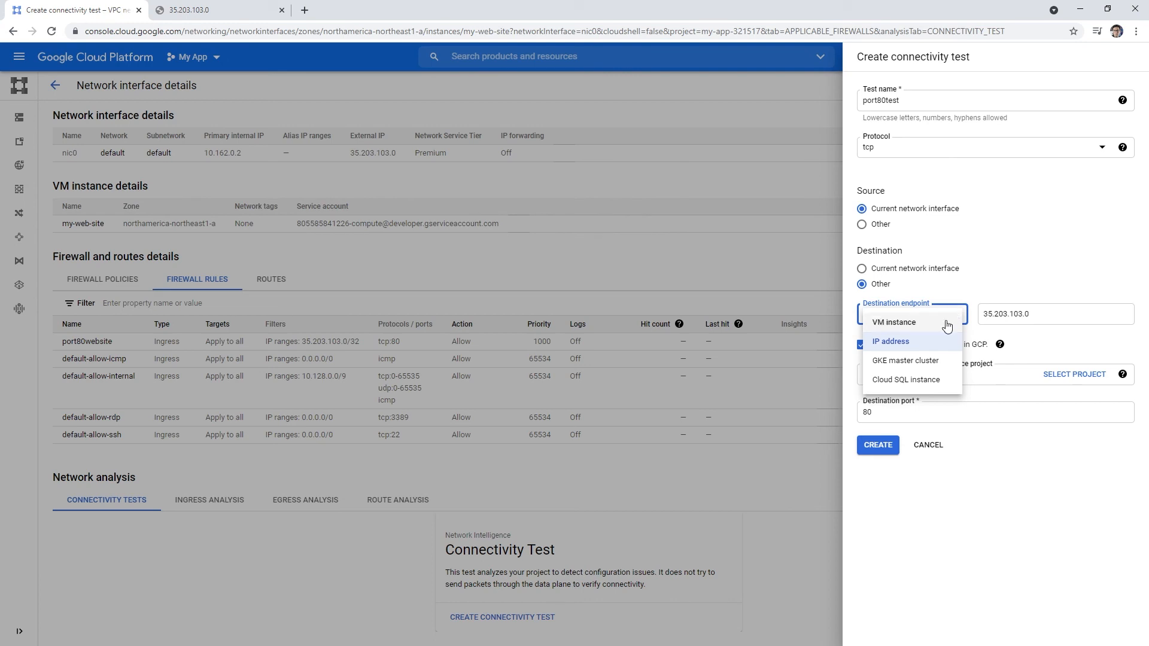
{"action": "left_click", "coordinate": [952, 323]}
{"action": "left_click", "coordinate": [994, 317]}
{"action": "left_click", "coordinate": [1025, 354]}
{"action": "left_click", "coordinate": [1021, 259]}
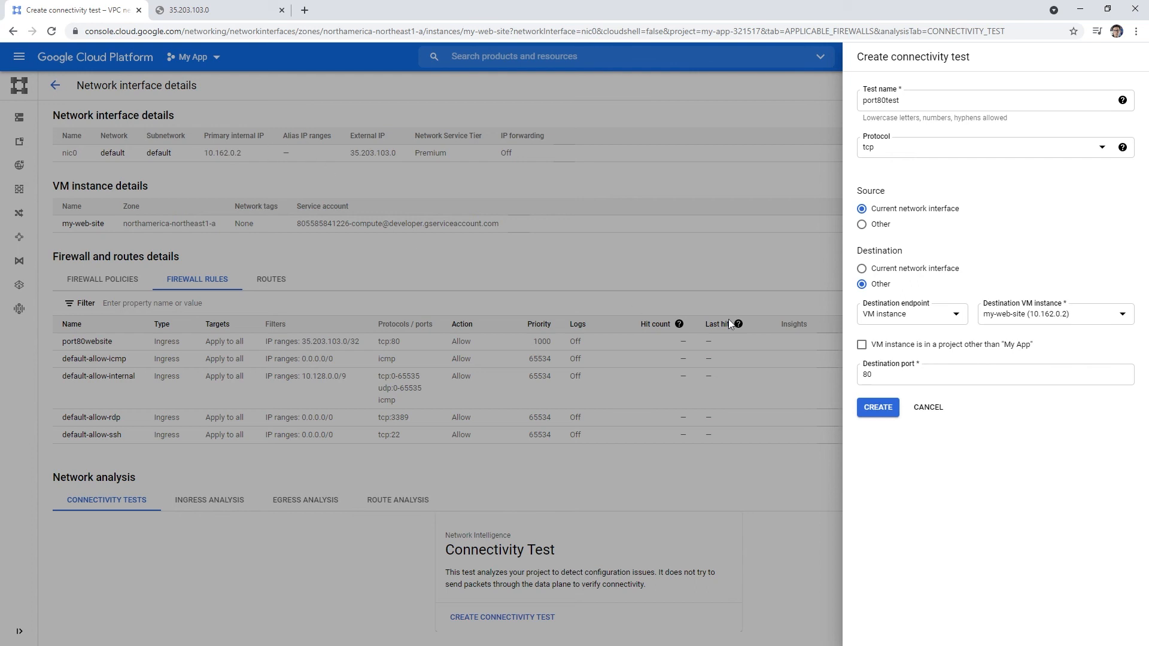
Set the test's destination to IP address 35.203.103.0, mark it as used in GCP, and create the test, dismissing the notification.
{"action": "left_click", "coordinate": [928, 314]}
{"action": "left_click", "coordinate": [892, 339]}
{"action": "left_click", "coordinate": [1019, 315]}
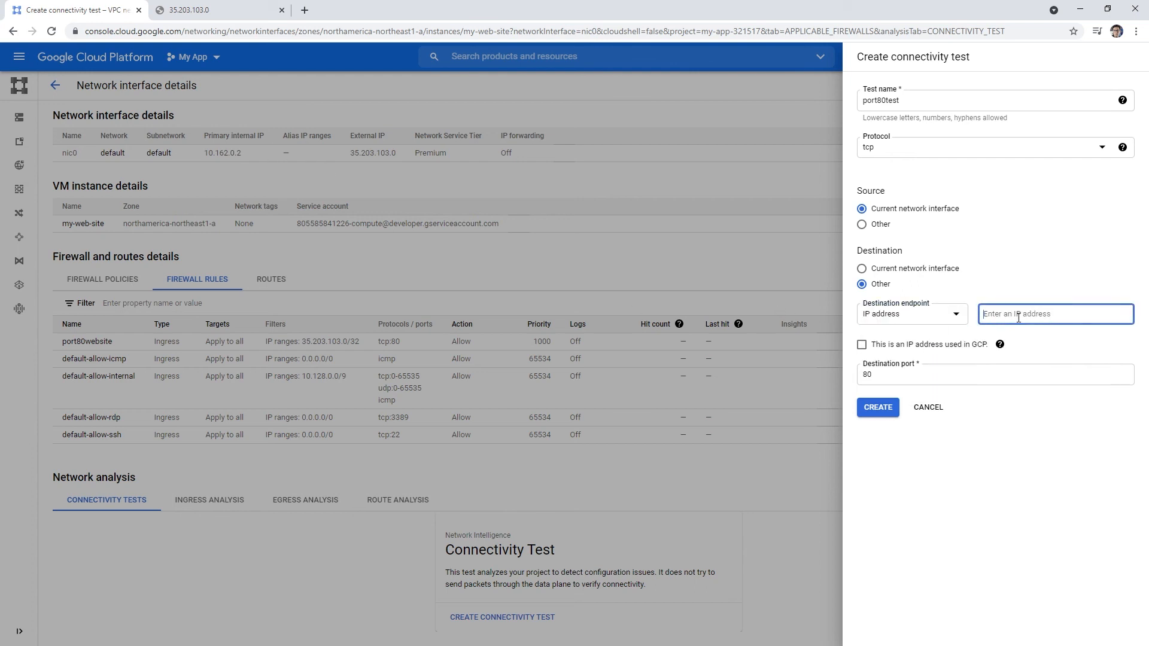
{"action": "type", "text": "35.203.103.0"}
{"action": "left_click", "coordinate": [1020, 264]}
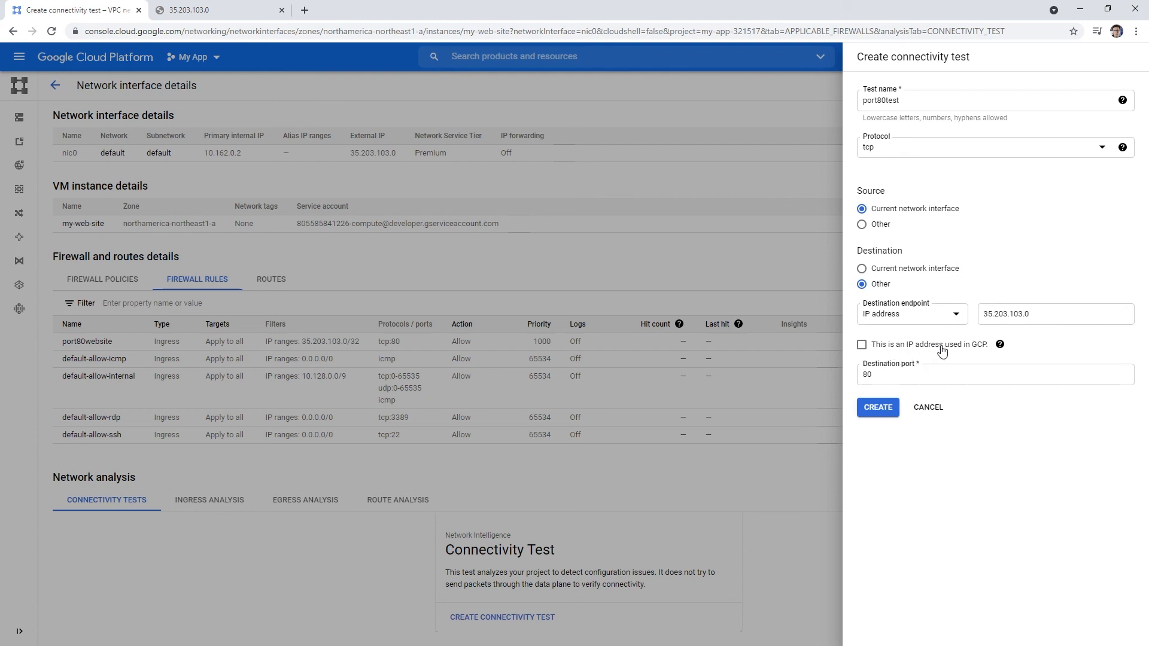
{"action": "mouse_move", "coordinate": [999, 349]}
{"action": "left_click", "coordinate": [863, 345]}
{"action": "left_click", "coordinate": [970, 377]}
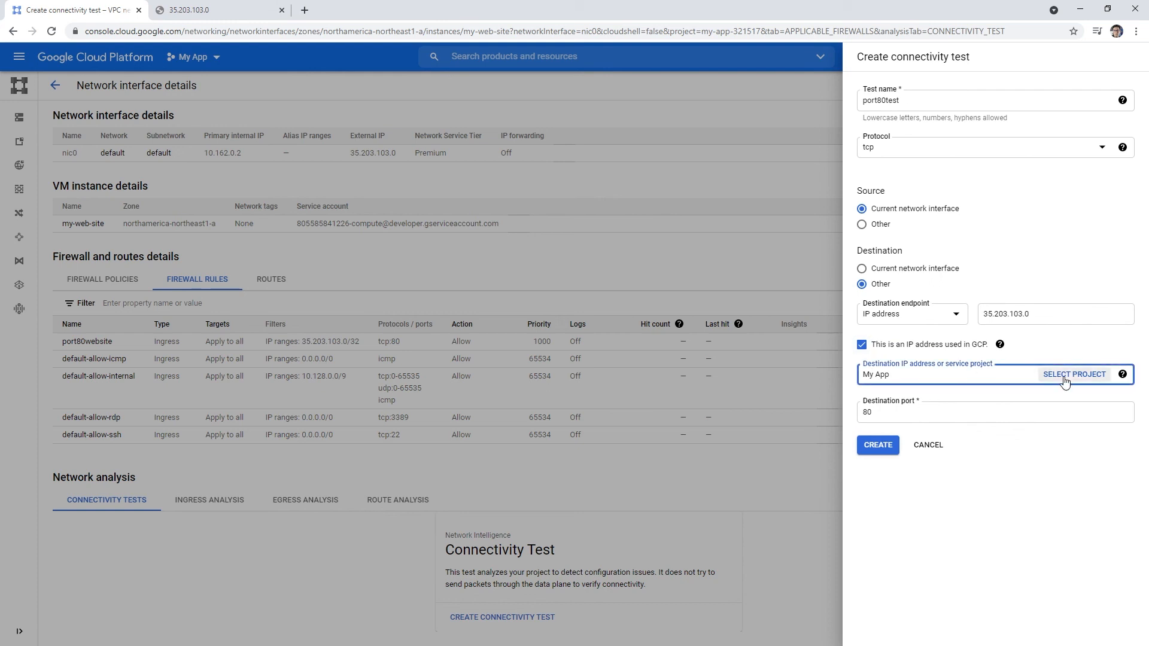
{"action": "left_click", "coordinate": [886, 448]}
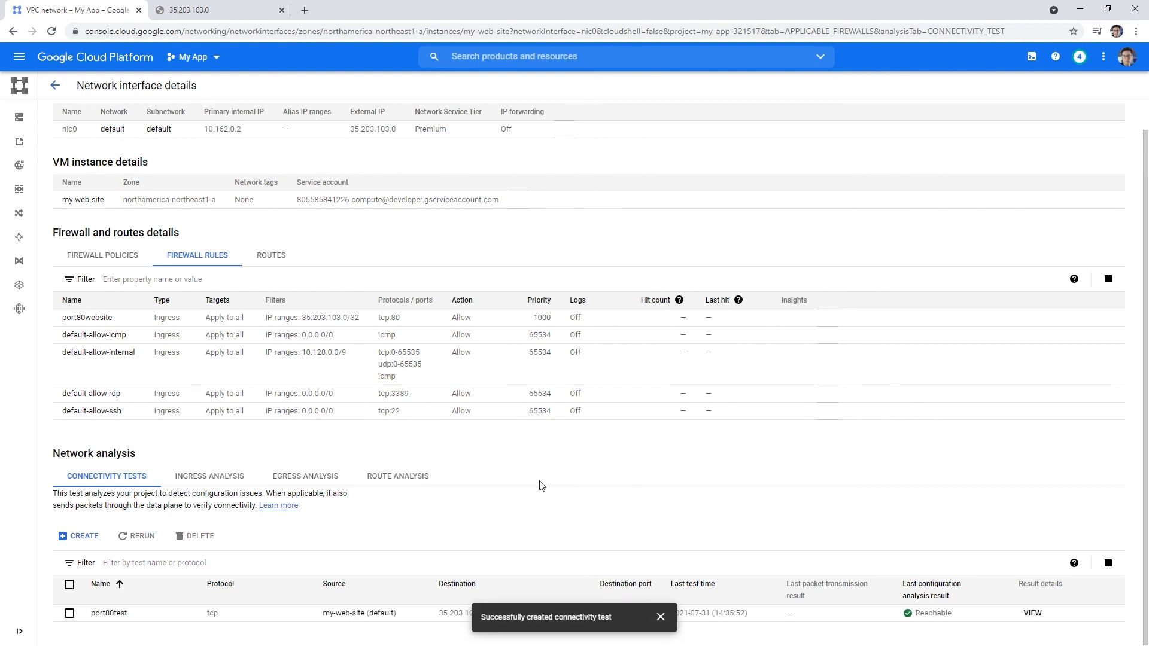
{"action": "left_click", "coordinate": [660, 618]}
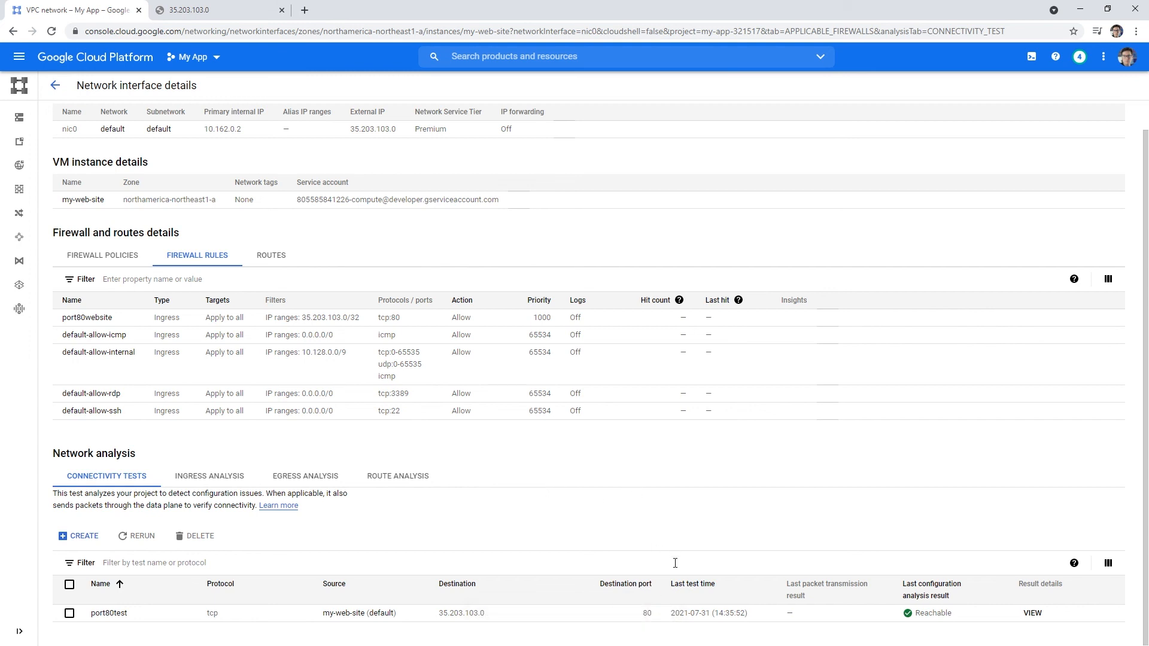
{"action": "left_click_drag", "start_coordinate": [672, 589], "coordinate": [753, 544]}
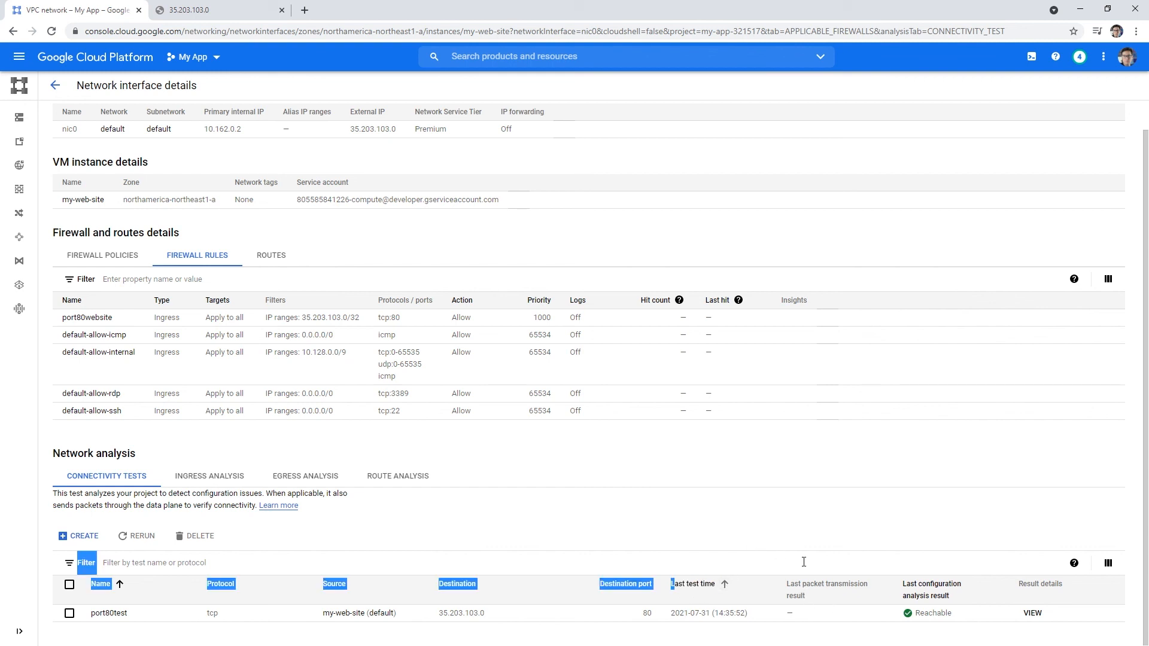
{"action": "left_click", "coordinate": [804, 562]}
{"action": "left_click", "coordinate": [759, 533]}
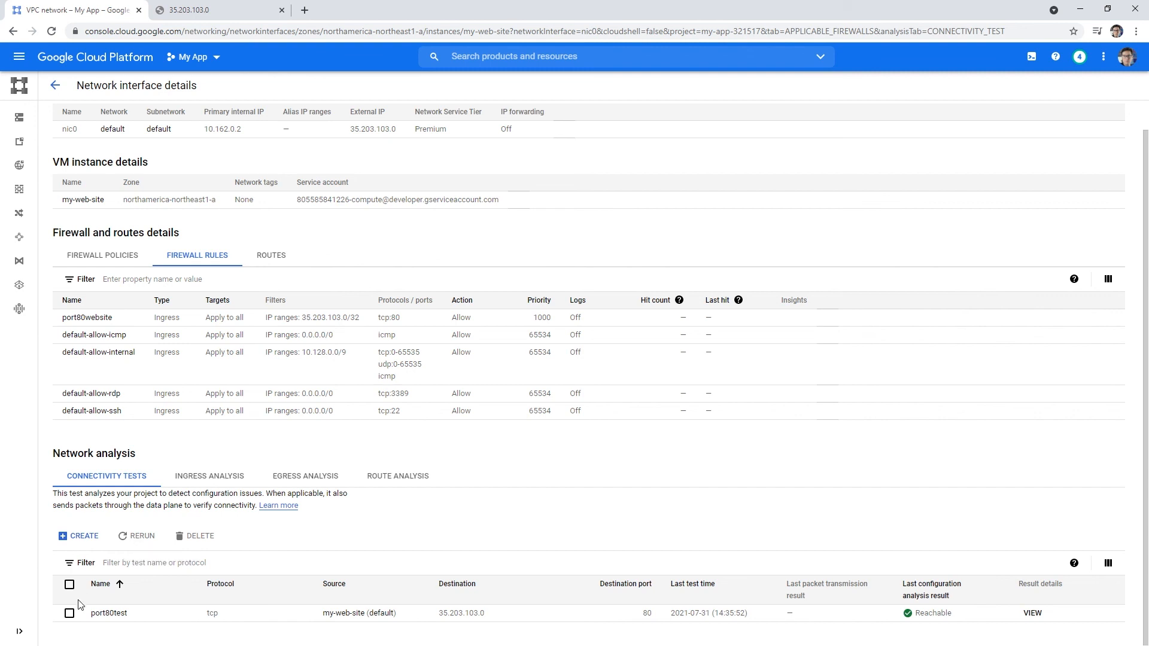
Rerun the port80test connectivity test and dismiss the notification.
{"action": "left_click", "coordinate": [70, 613]}
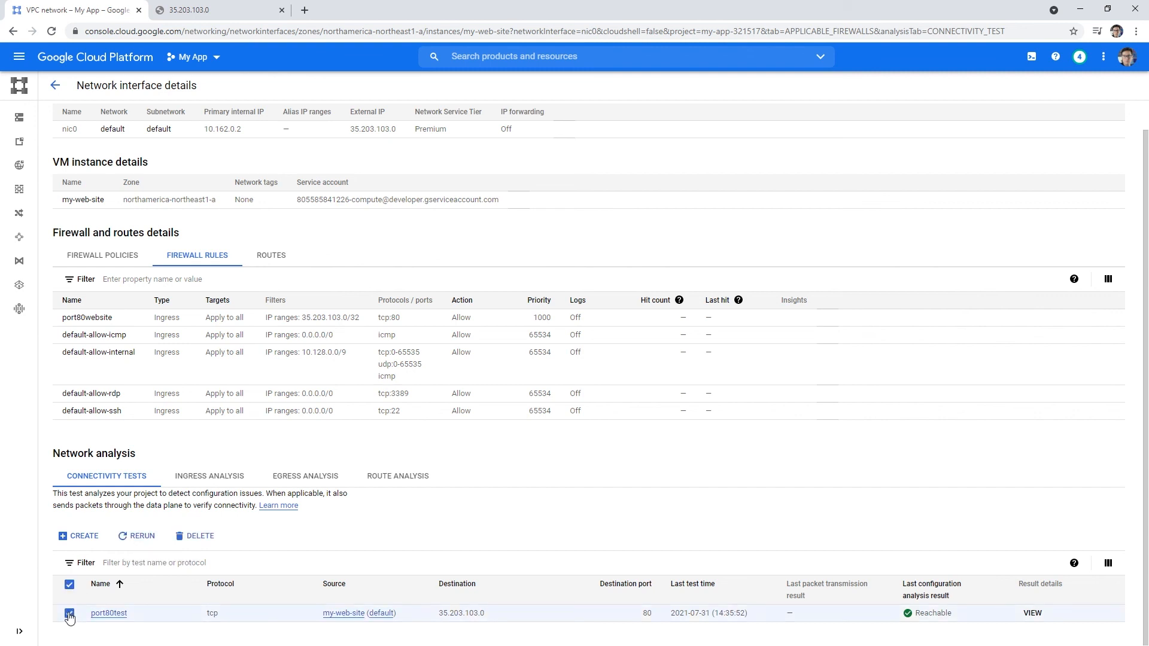
{"action": "left_click", "coordinate": [132, 541]}
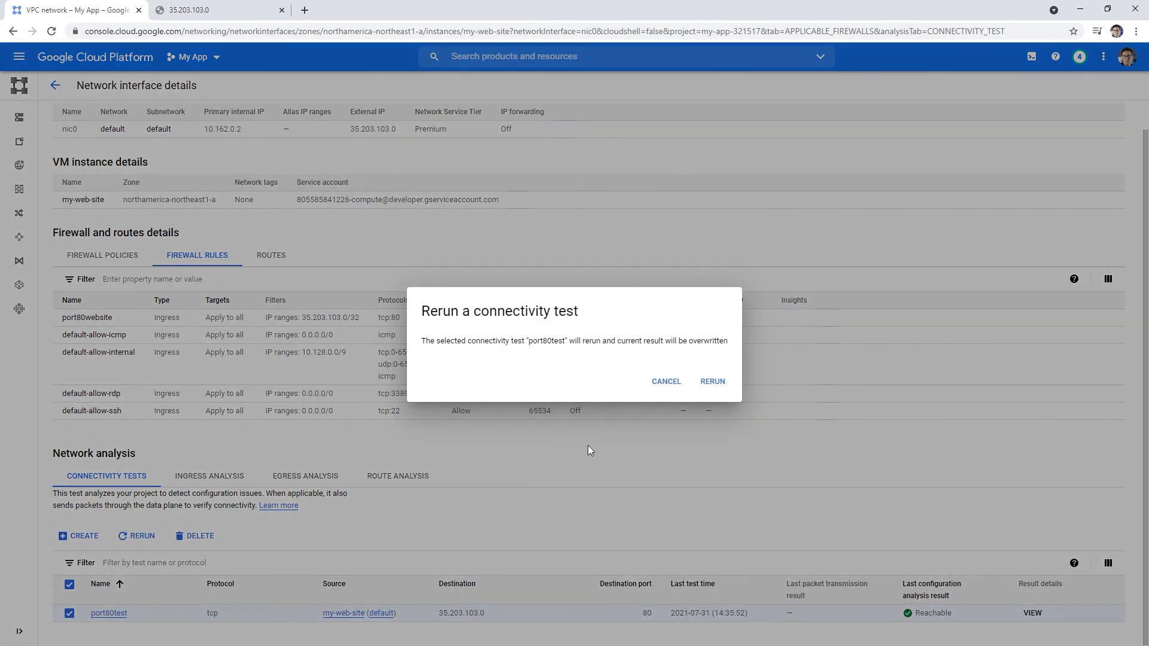
{"action": "left_click", "coordinate": [722, 384]}
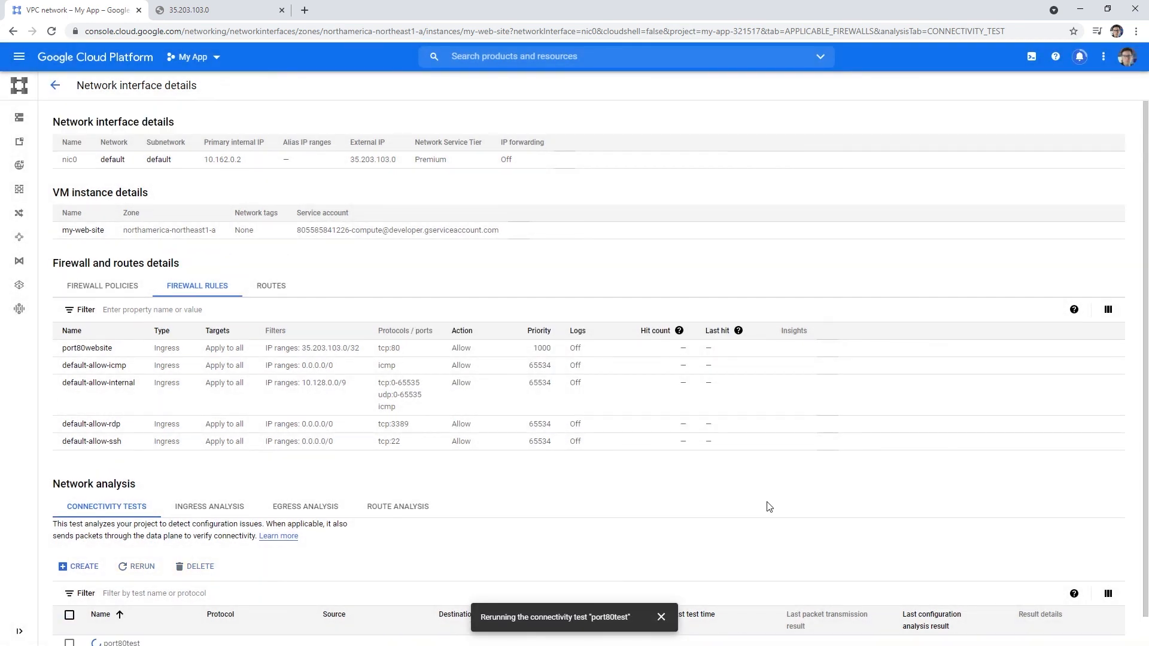
{"action": "scroll", "coordinate": [769, 507], "scroll_direction": "down", "scroll_amount": 1}
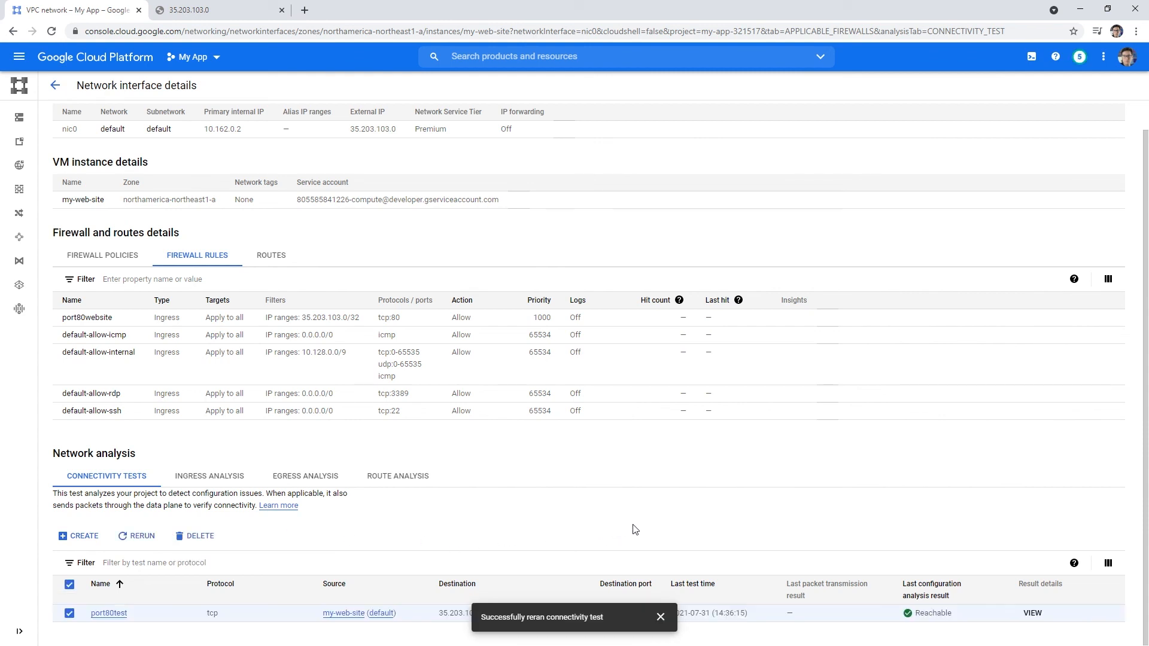
{"action": "left_click", "coordinate": [661, 617]}
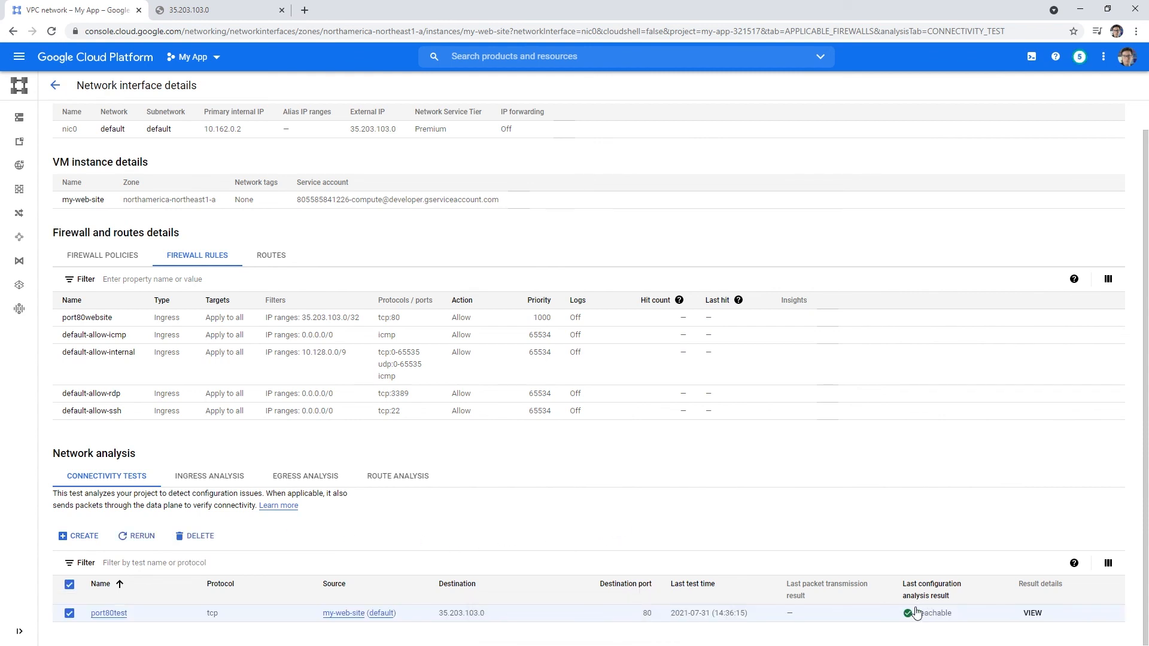
Examine port80test's result details and its configuration analysis trace path, and close them.
{"action": "left_click", "coordinate": [1034, 613]}
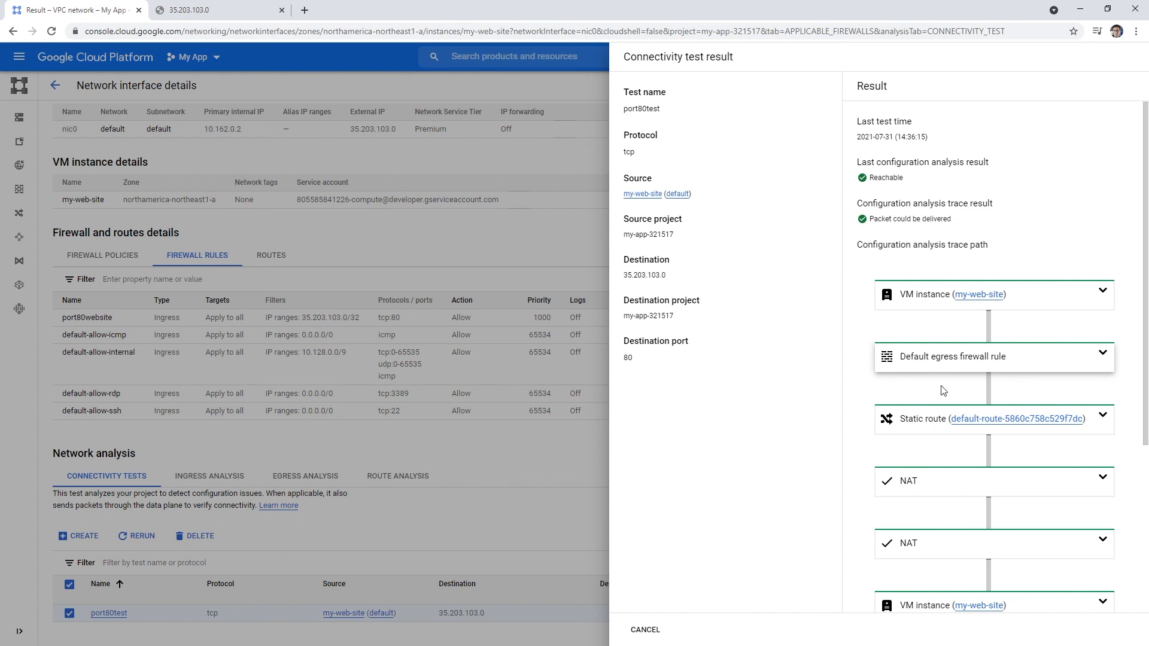
{"action": "scroll", "coordinate": [934, 455], "scroll_direction": "down", "scroll_amount": 2}
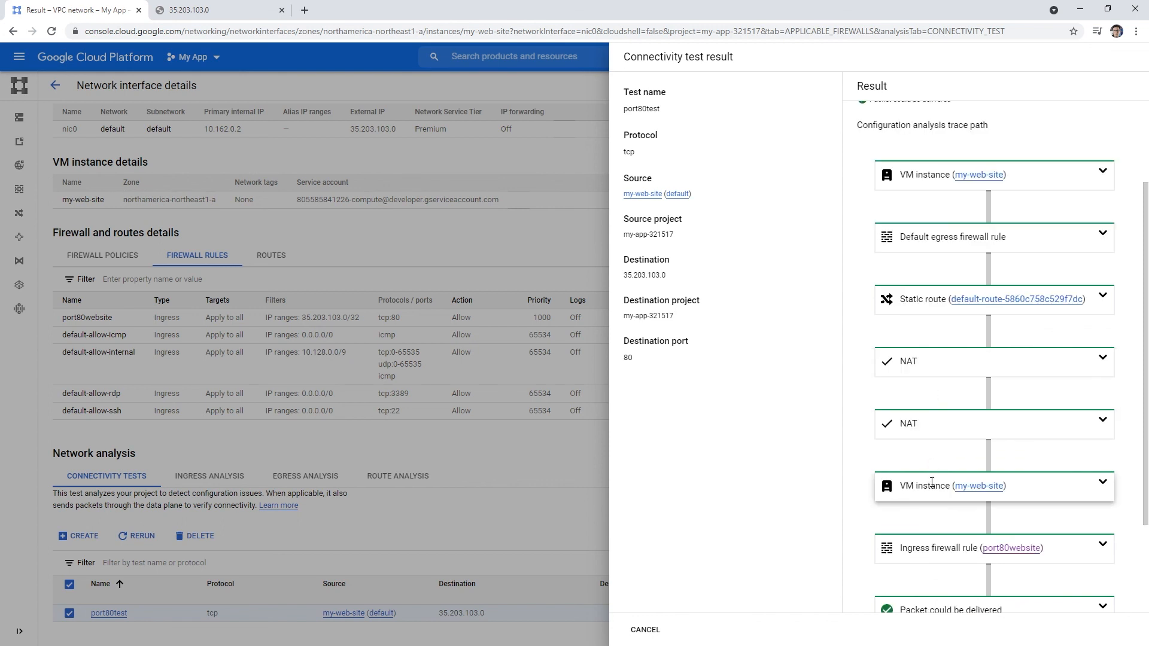
{"action": "scroll", "coordinate": [952, 473], "scroll_direction": "down", "scroll_amount": 2}
{"action": "scroll", "coordinate": [964, 479], "scroll_direction": "up", "scroll_amount": 4}
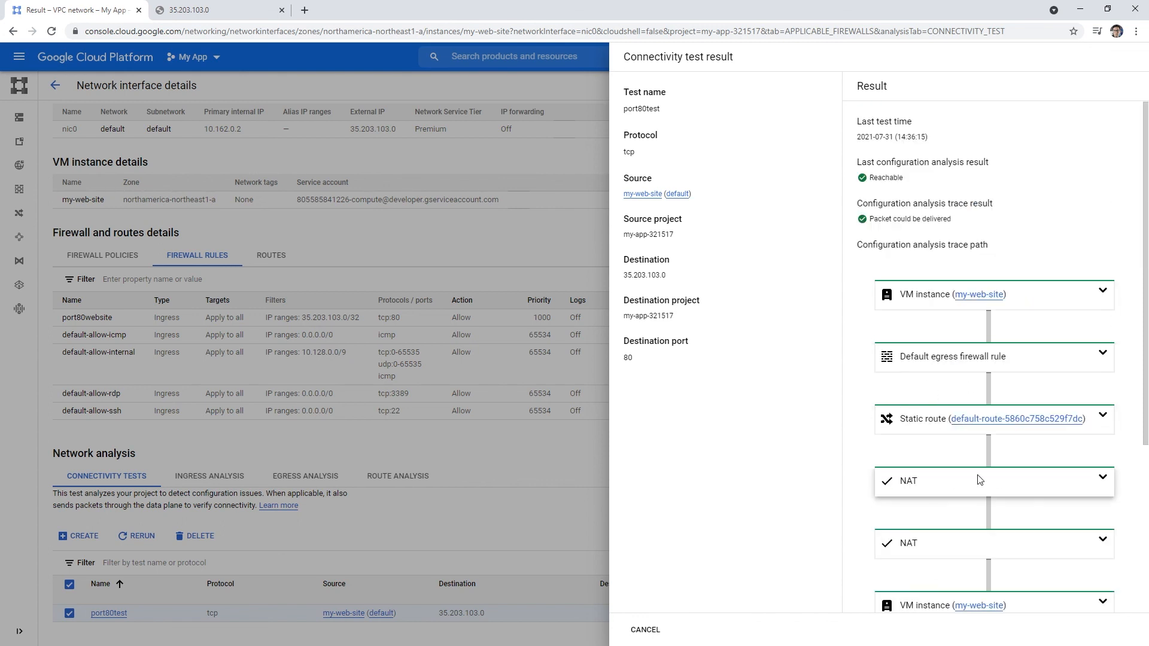
{"action": "left_click", "coordinate": [573, 168]}
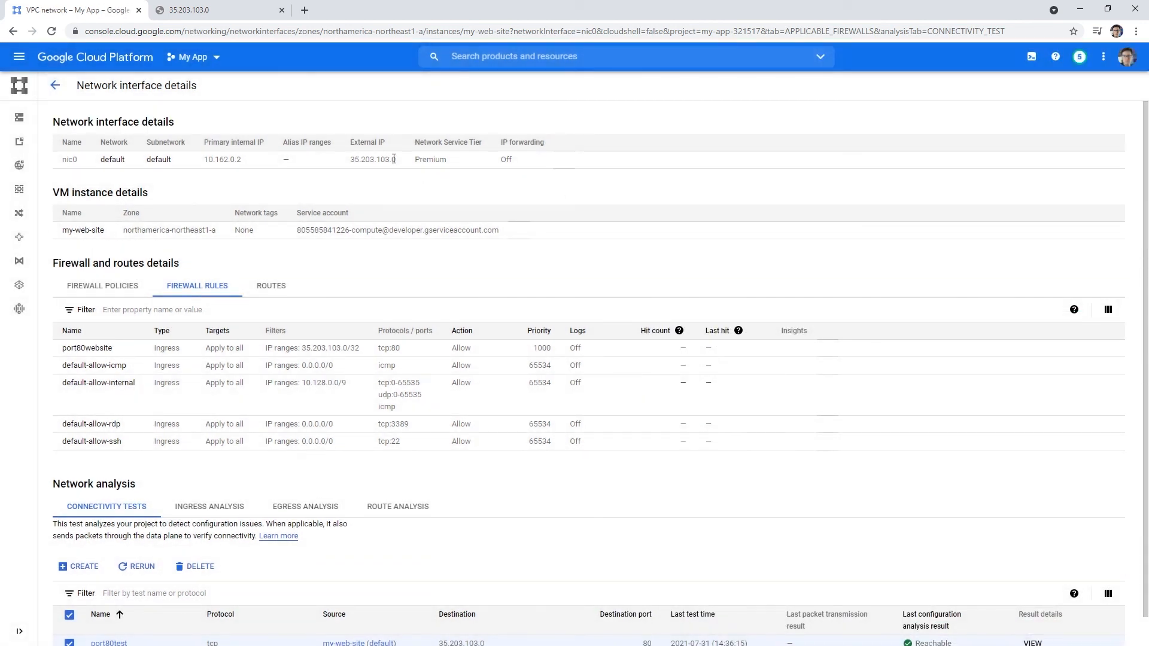
Copy the VM's external IP address and request 35.203.103.0 again in the other browser tab.
{"action": "double_click", "coordinate": [394, 159]}
{"action": "key", "text": "ctrl+c"}
{"action": "left_click", "coordinate": [229, 15]}
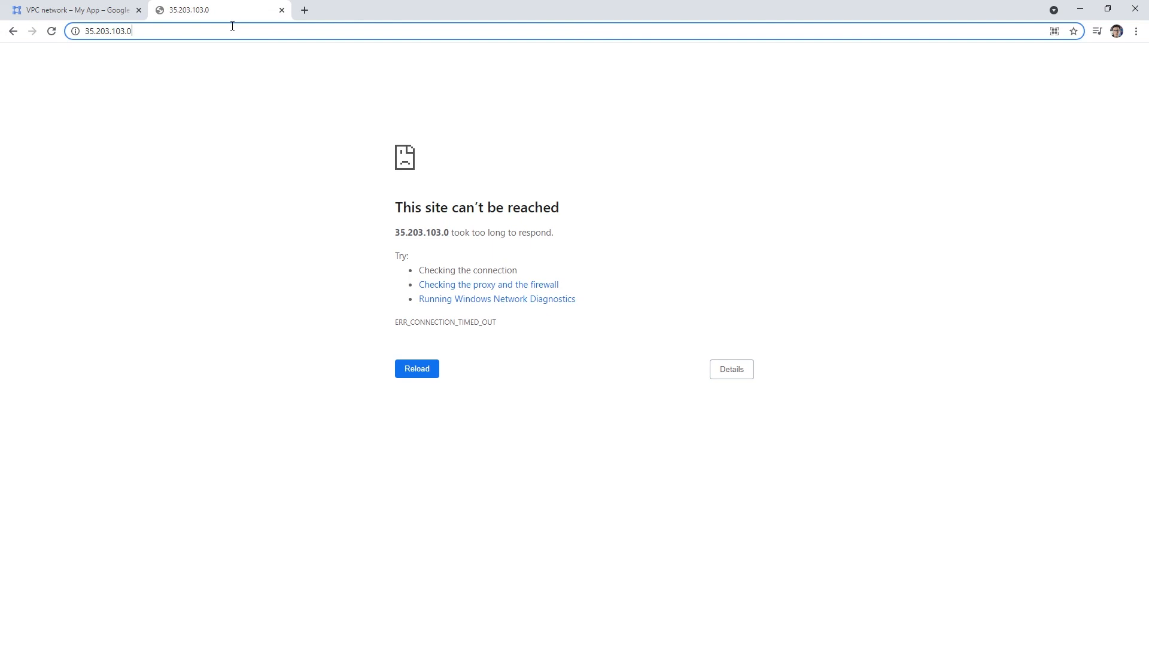
{"action": "key", "text": "Return"}
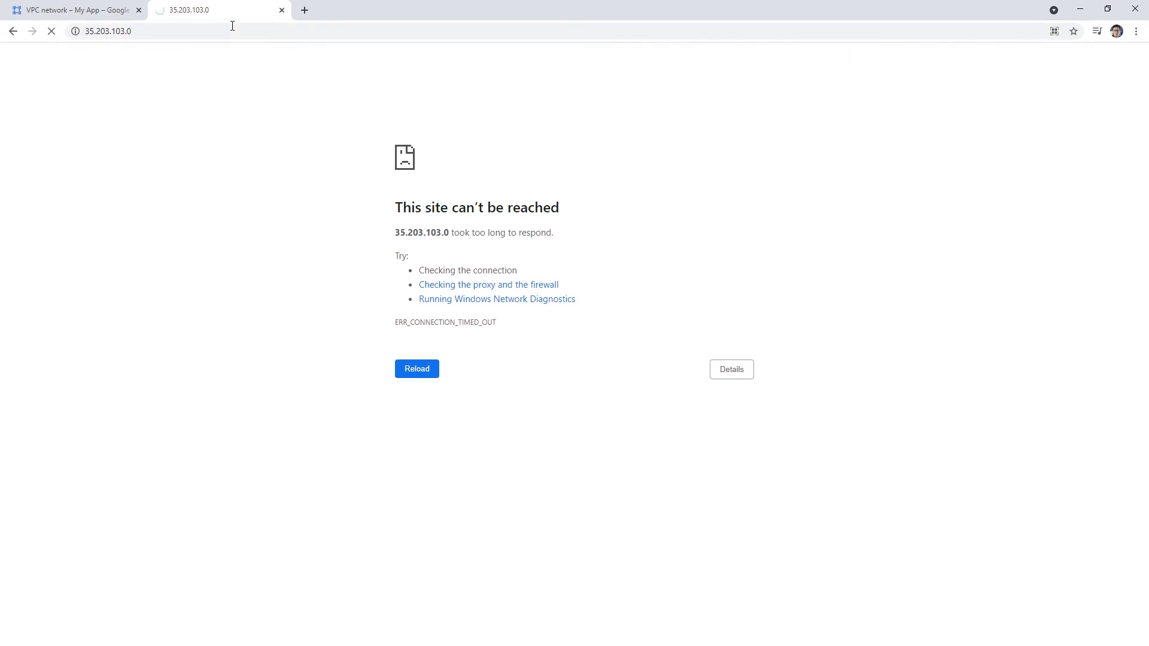
Return to the console, run curl on the copied address 35.203.103.0 in Cloud Shell, and close the shell.
{"action": "left_click", "coordinate": [109, 17]}
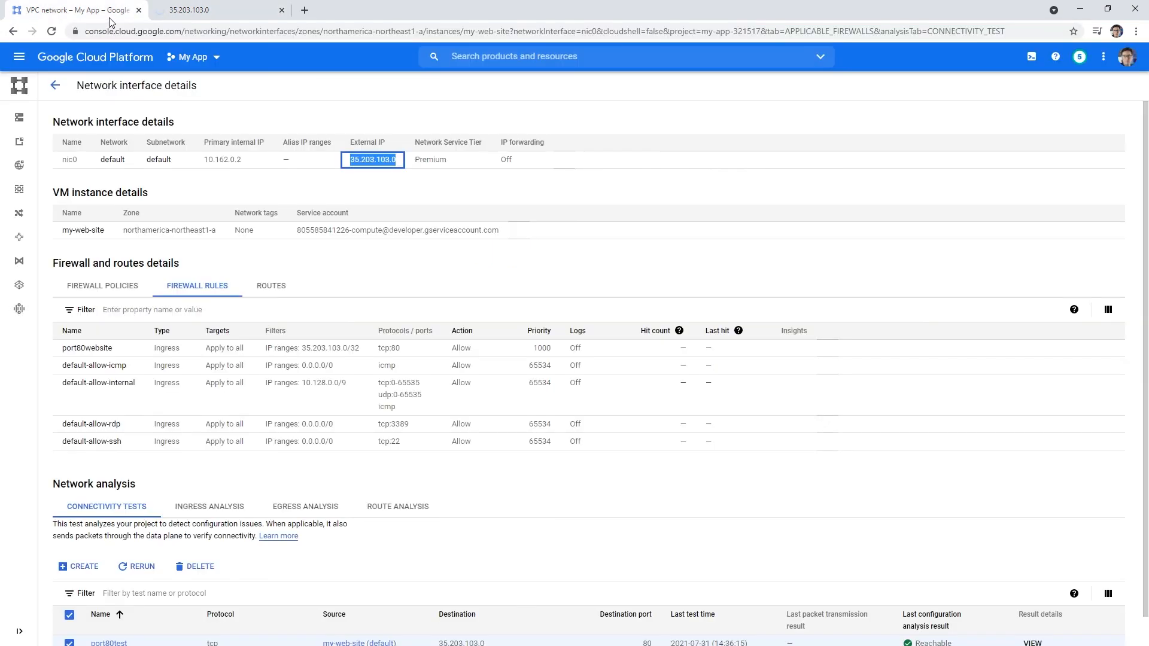
{"action": "left_click", "coordinate": [1032, 56]}
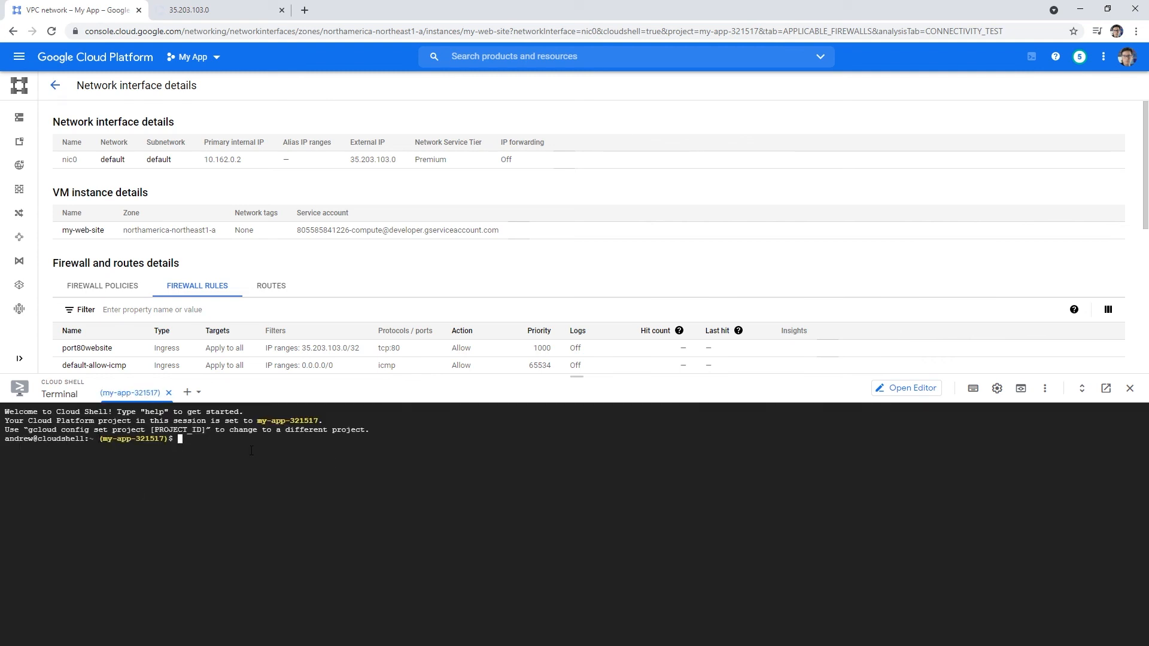
{"action": "type", "text": "curl"}
{"action": "key", "text": "ctrl+v"}
{"action": "key", "text": "Return"}
{"action": "left_click", "coordinate": [1130, 394]}
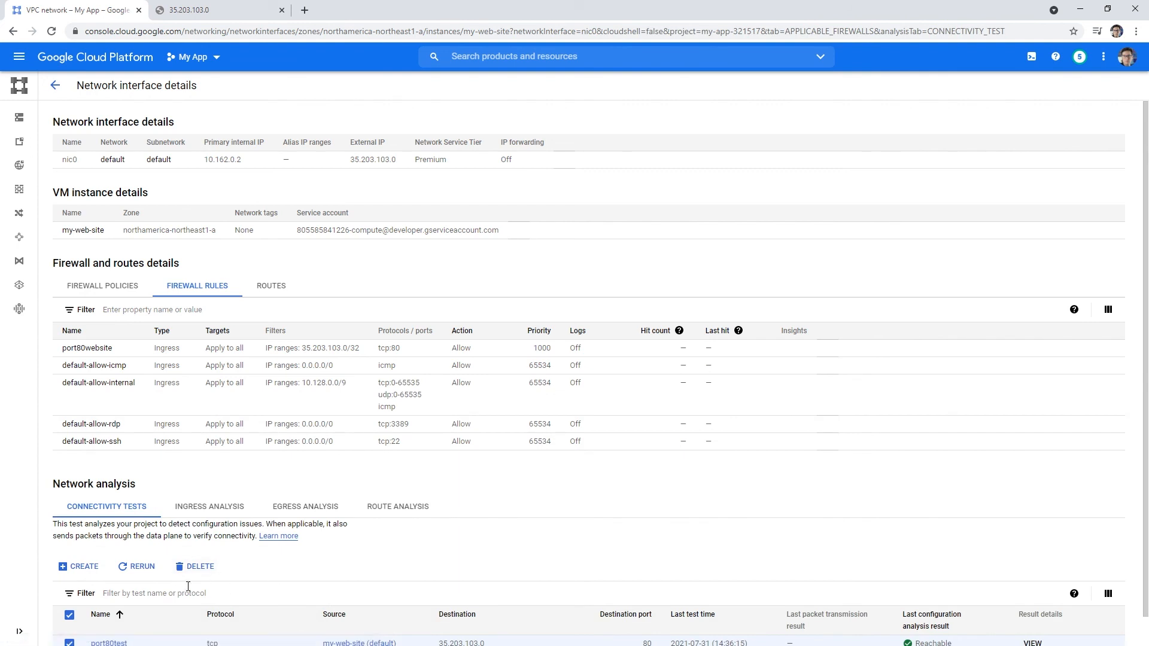
Search Google for "whats myip" in a new browser tab.
{"action": "scroll", "coordinate": [471, 576], "scroll_direction": "down", "scroll_amount": 1}
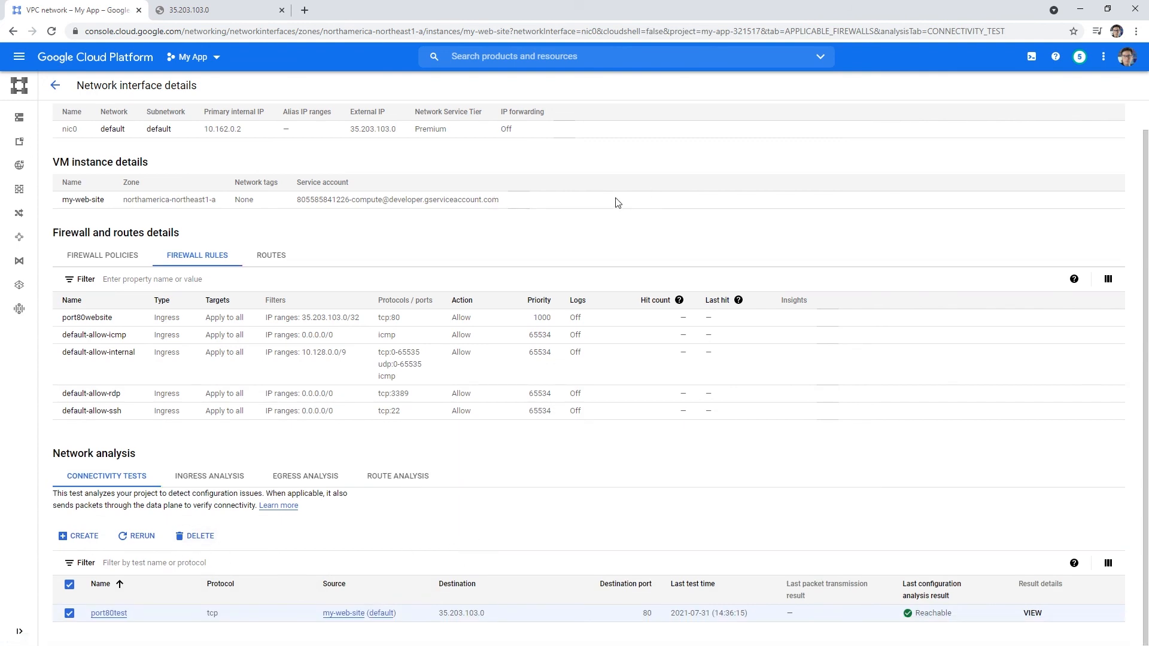
{"action": "scroll", "coordinate": [617, 203], "scroll_direction": "up", "scroll_amount": 1}
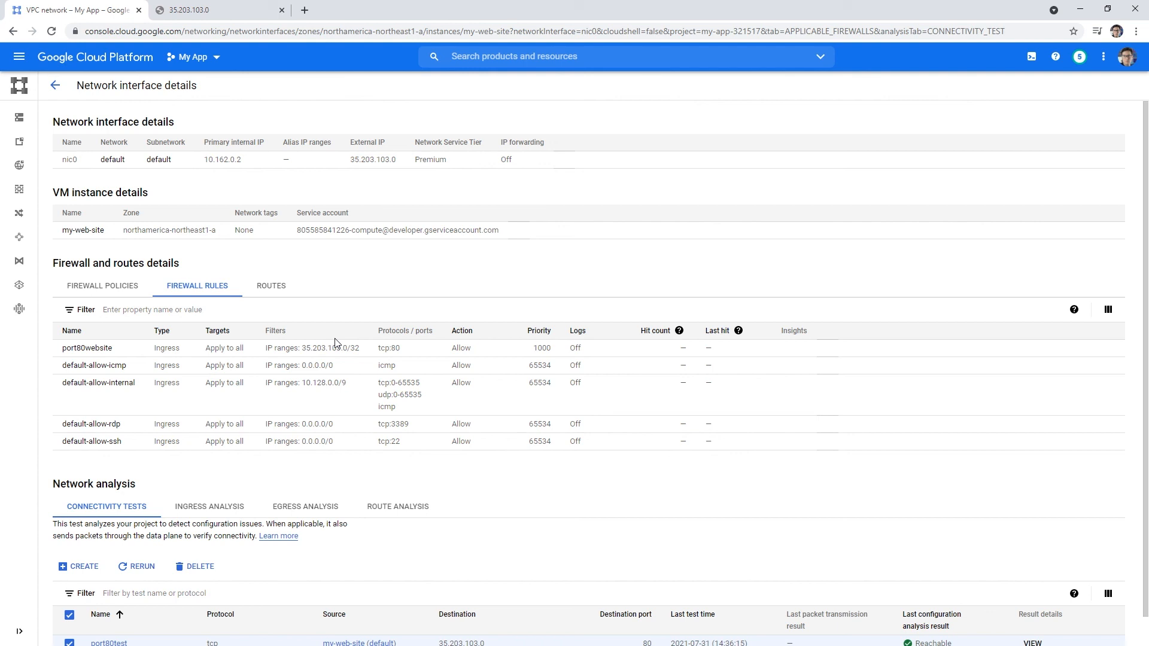
{"action": "left_click", "coordinate": [305, 10]}
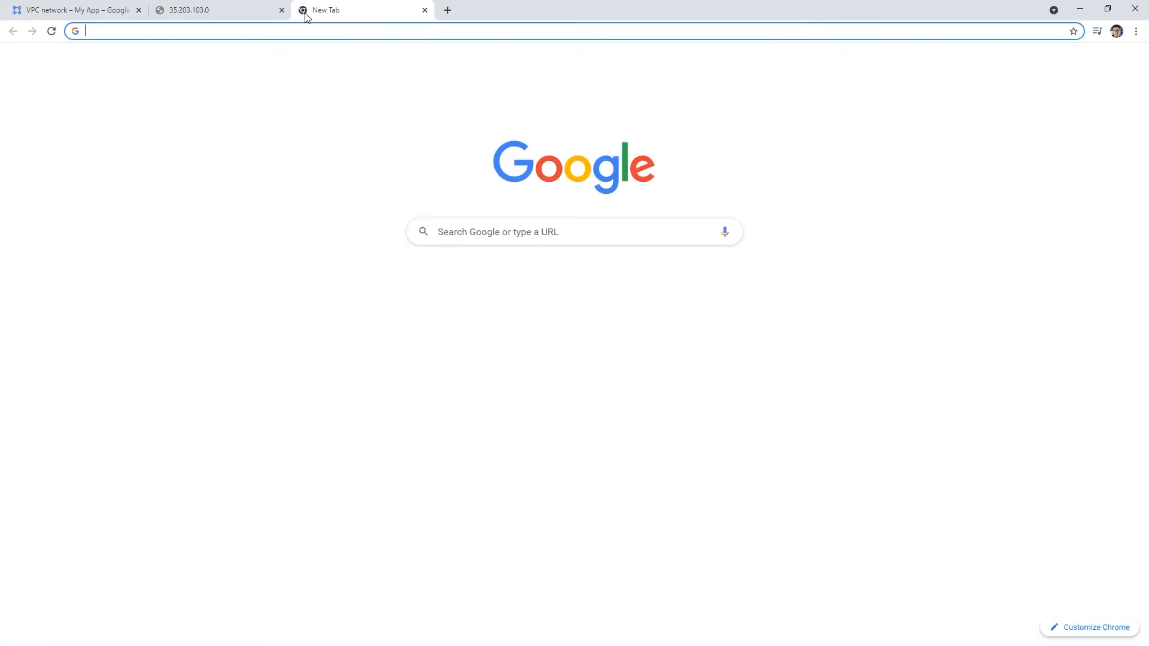
{"action": "type", "text": "whats my"}
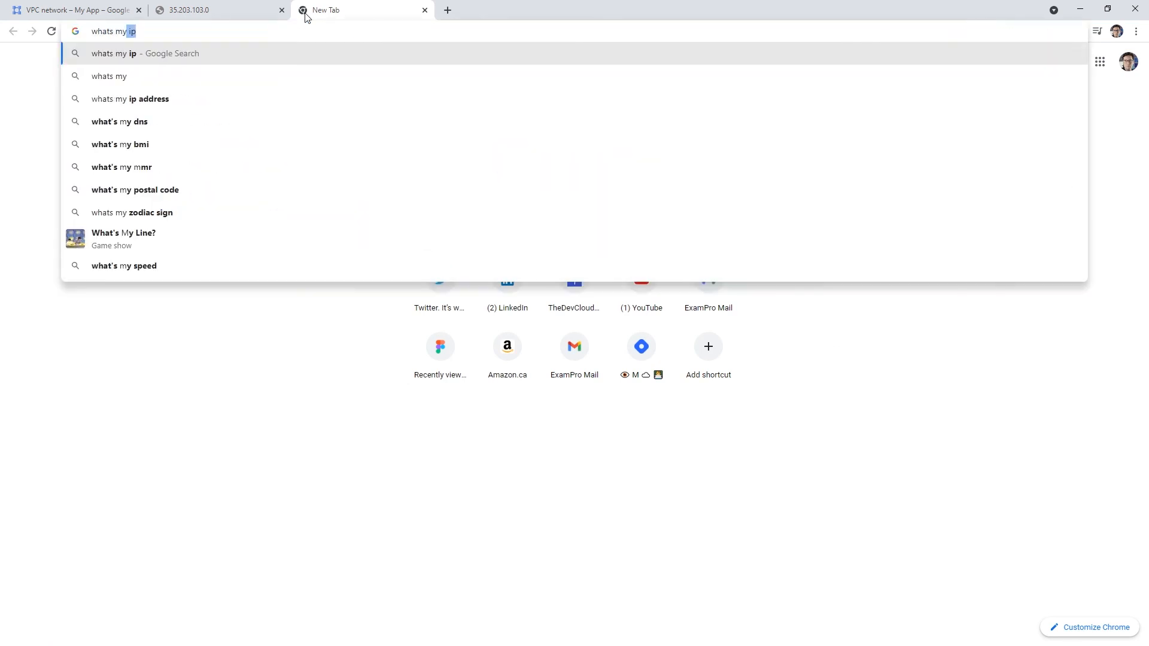
{"action": "type", "text": "ip"}
{"action": "key", "text": "Return"}
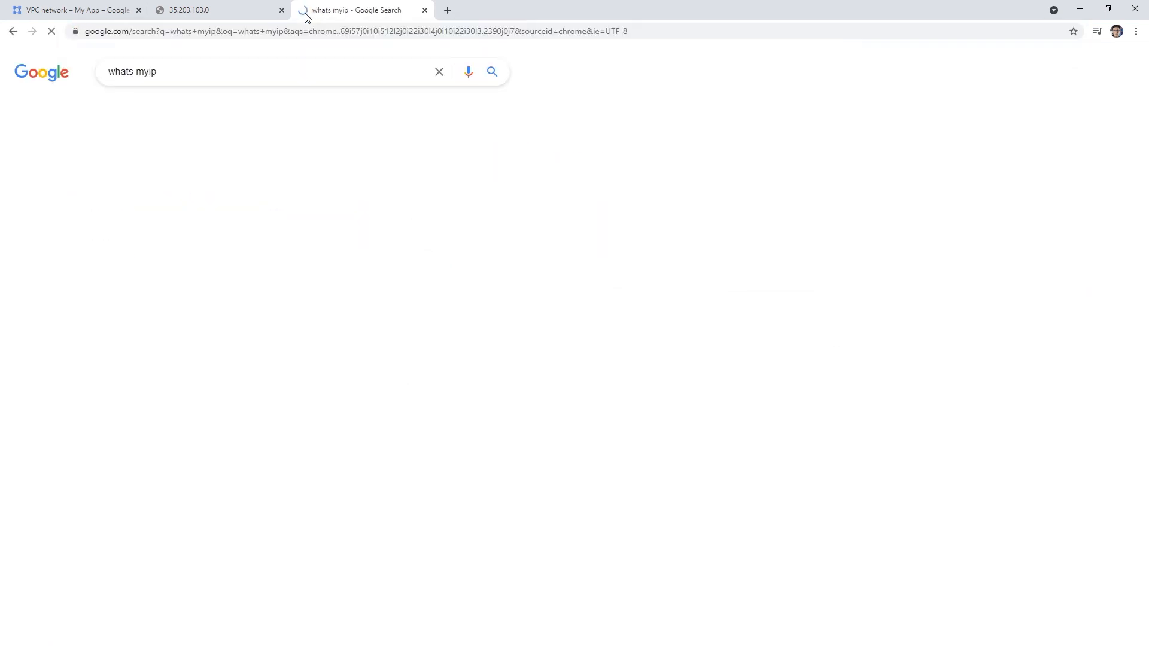
Show the Google results for the corrected query "whats my ip" and copy the public IP address.
{"action": "left_click", "coordinate": [231, 158]}
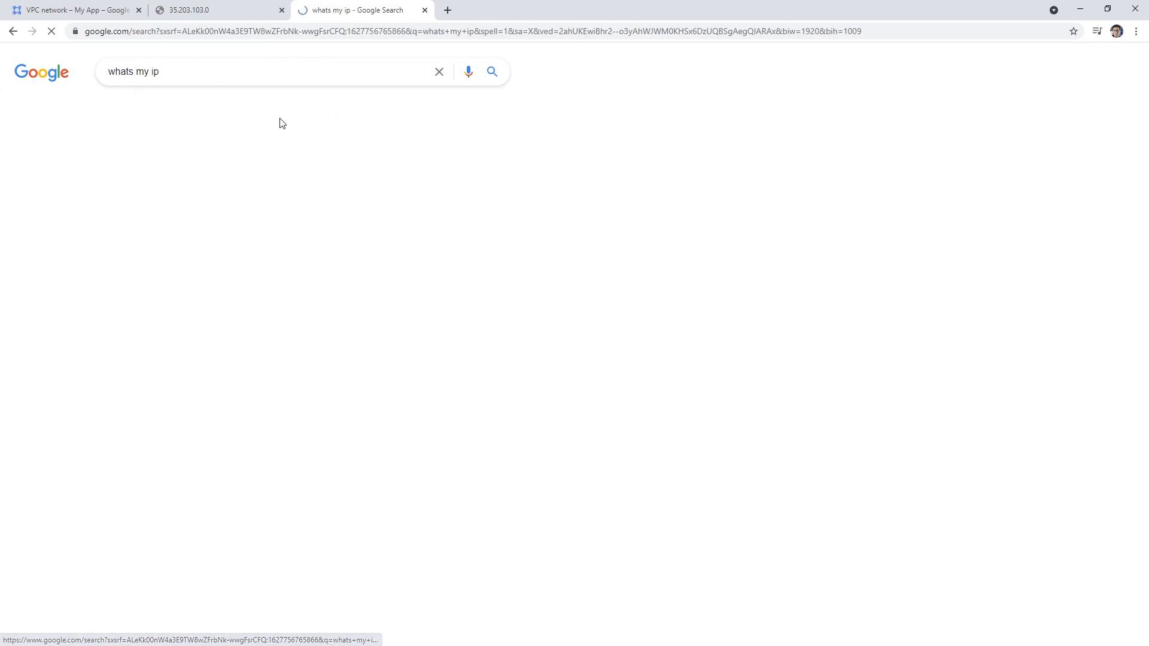
{"action": "left_click_drag", "start_coordinate": [200, 206], "coordinate": [117, 205]}
{"action": "key", "text": "ctrl+c"}
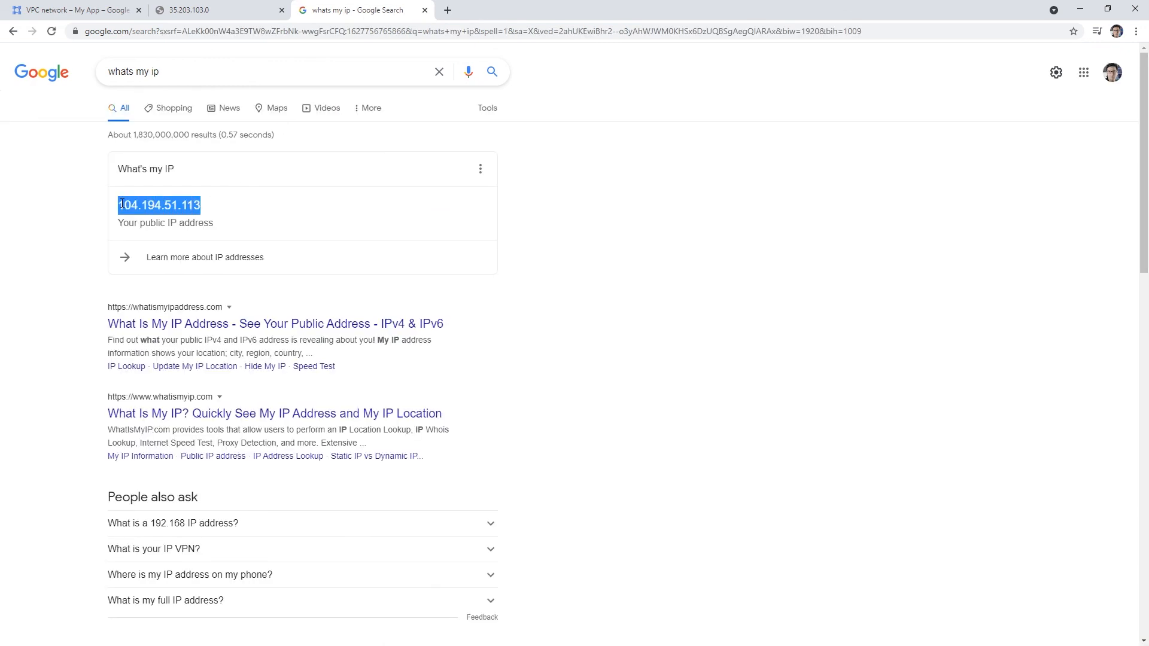
Return to the cloud console and open the port80website firewall rule for editing.
{"action": "left_click", "coordinate": [112, 12]}
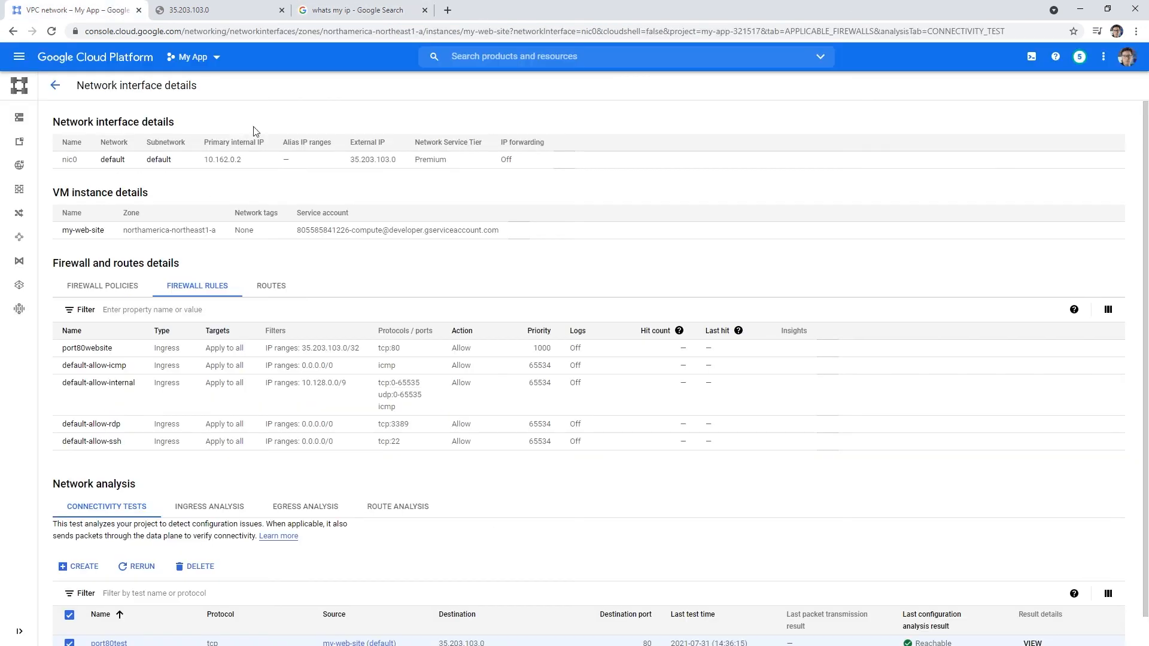
{"action": "left_click", "coordinate": [305, 352]}
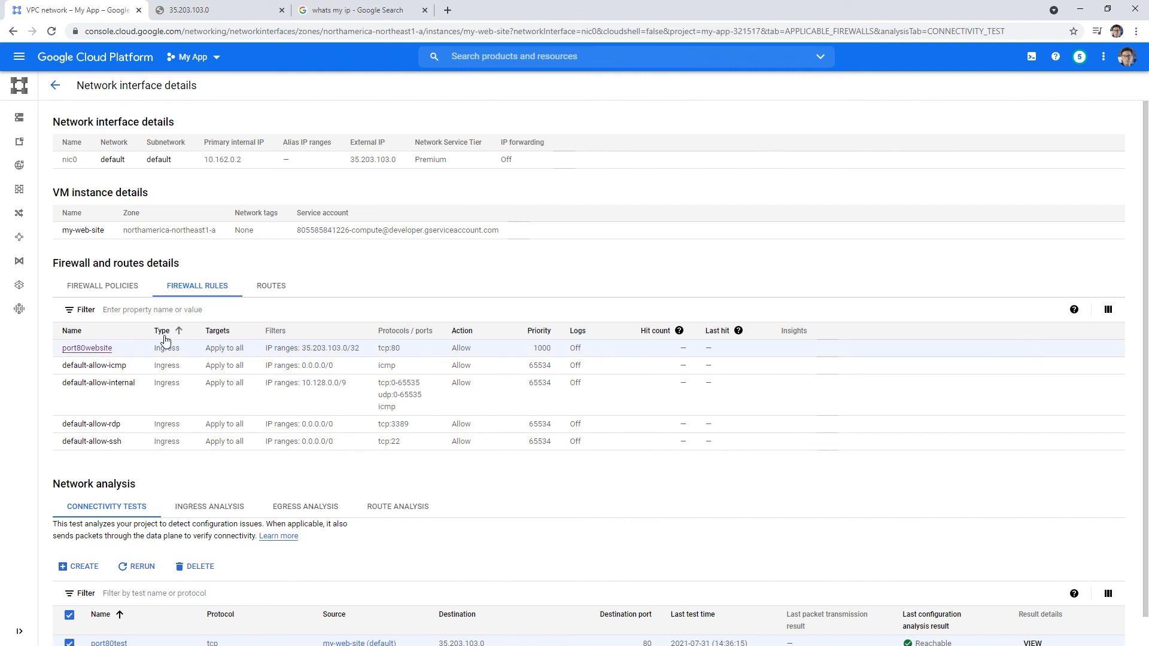
{"action": "left_click", "coordinate": [97, 349]}
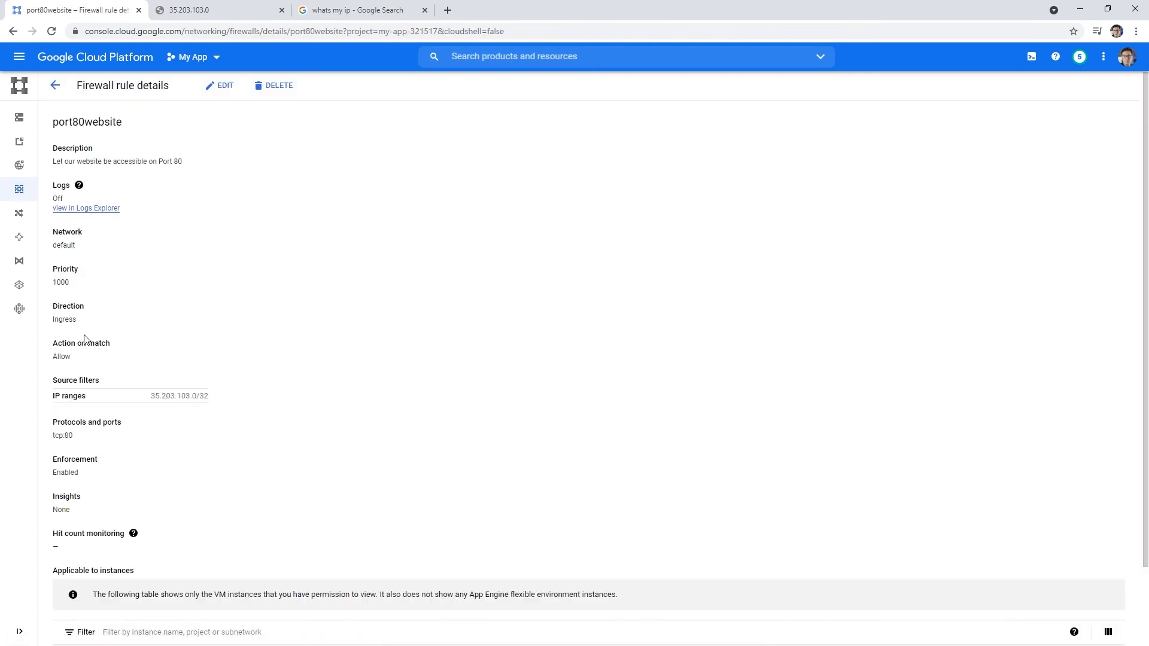
{"action": "left_click", "coordinate": [218, 92]}
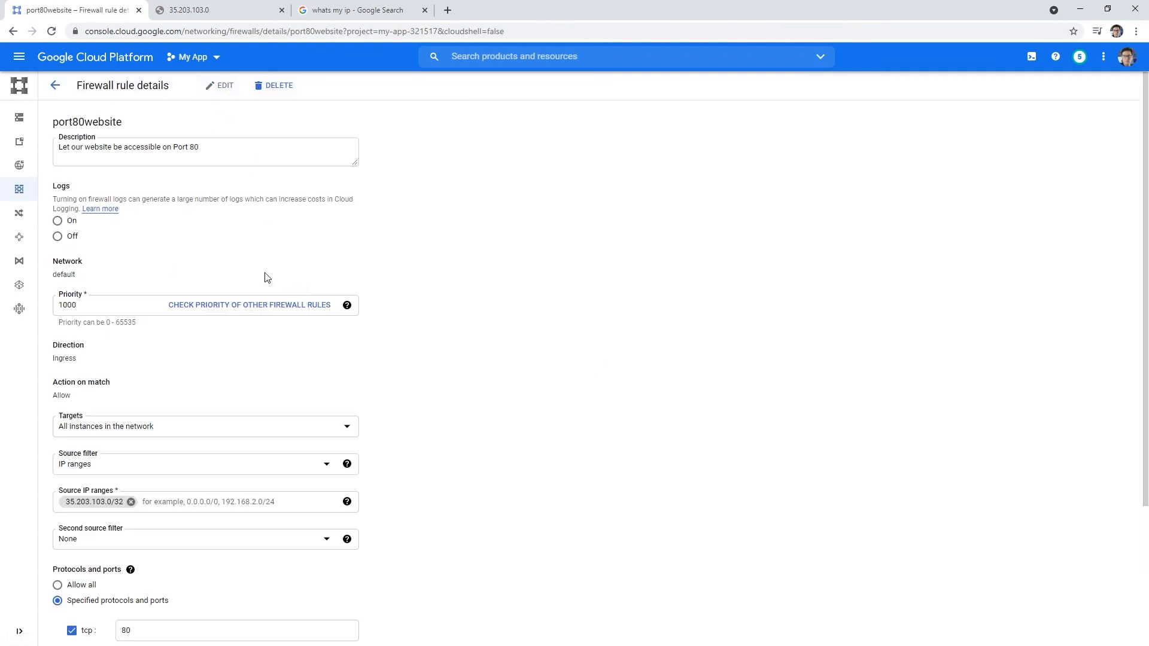
{"action": "scroll", "coordinate": [217, 366], "scroll_direction": "down", "scroll_amount": 2}
{"action": "left_click", "coordinate": [130, 381]}
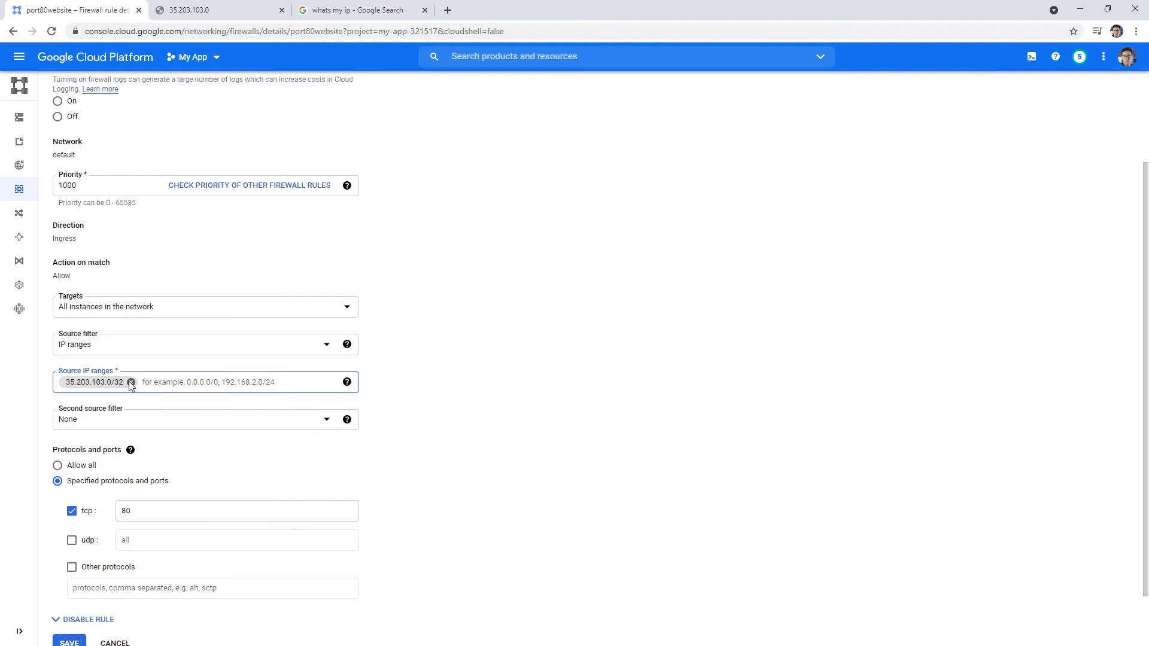
{"action": "key", "text": "ctrl+v"}
{"action": "type", "text": "/32"}
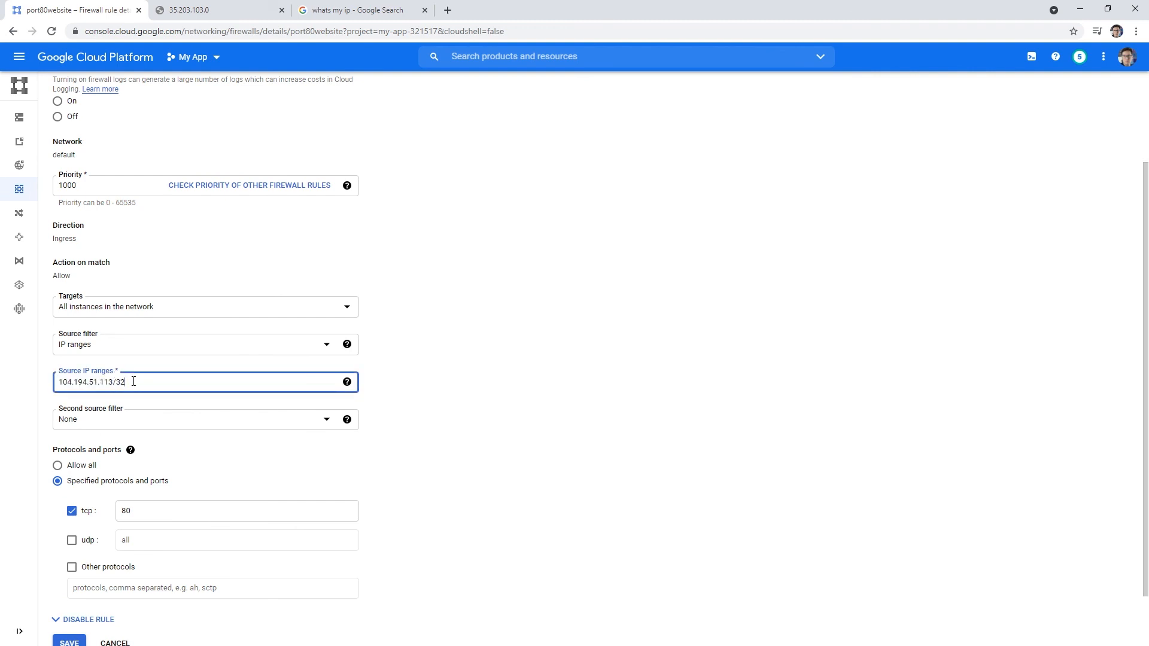
{"action": "left_click", "coordinate": [541, 386]}
{"action": "scroll", "coordinate": [154, 506], "scroll_direction": "down", "scroll_amount": 1}
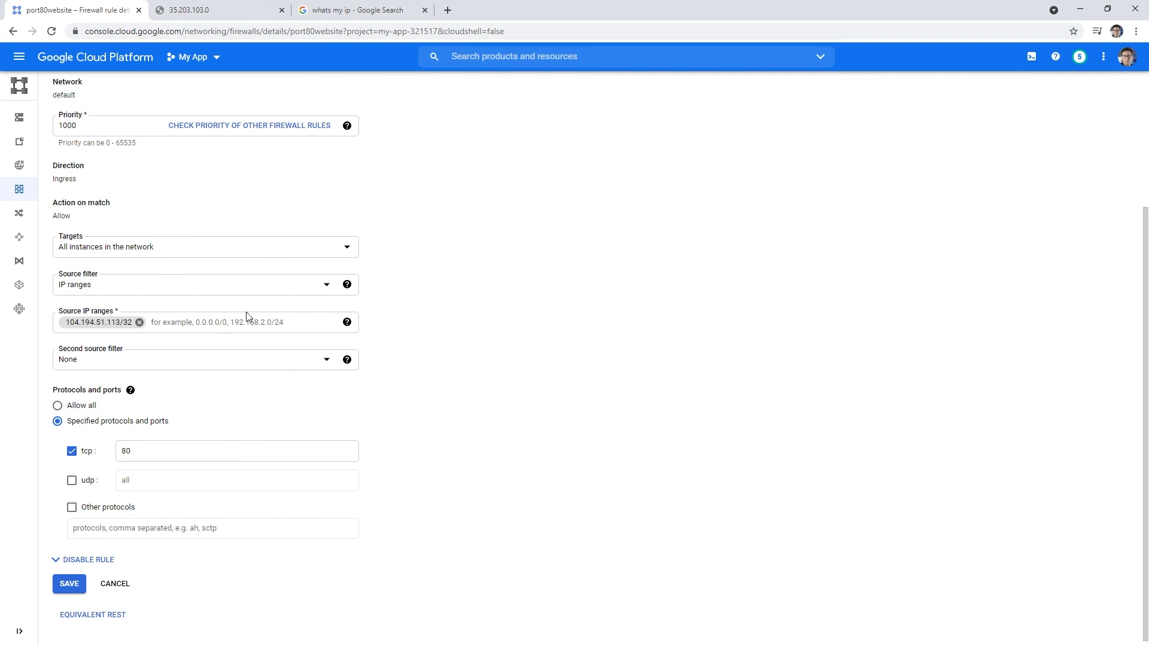
{"action": "left_click", "coordinate": [71, 583]}
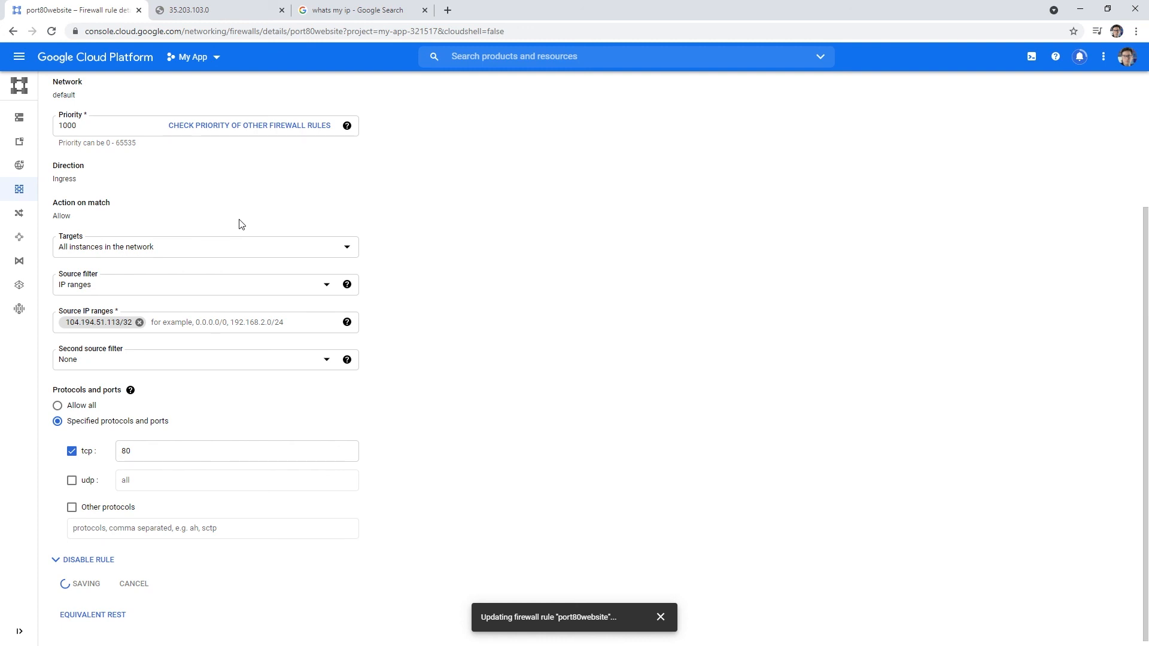
{"action": "scroll", "coordinate": [276, 257], "scroll_direction": "up", "scroll_amount": 2}
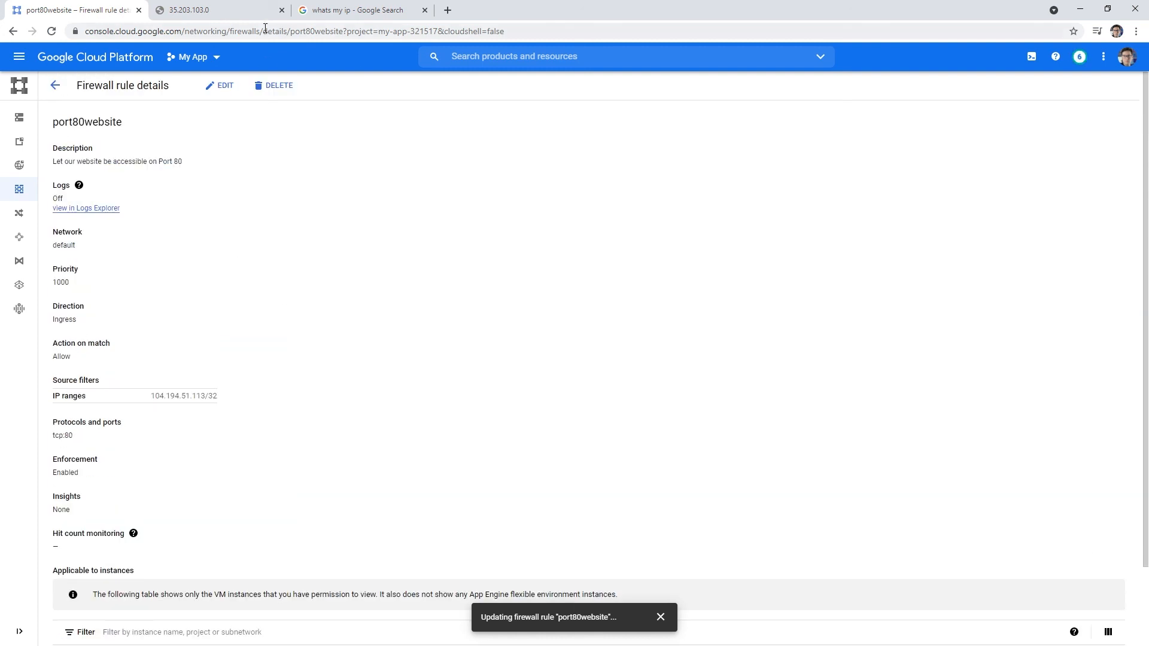
Request 35.203.103.0 again in the website's browser tab and check the page text.
{"action": "left_click", "coordinate": [256, 10]}
{"action": "left_click", "coordinate": [264, 36]}
{"action": "key", "text": "Return"}
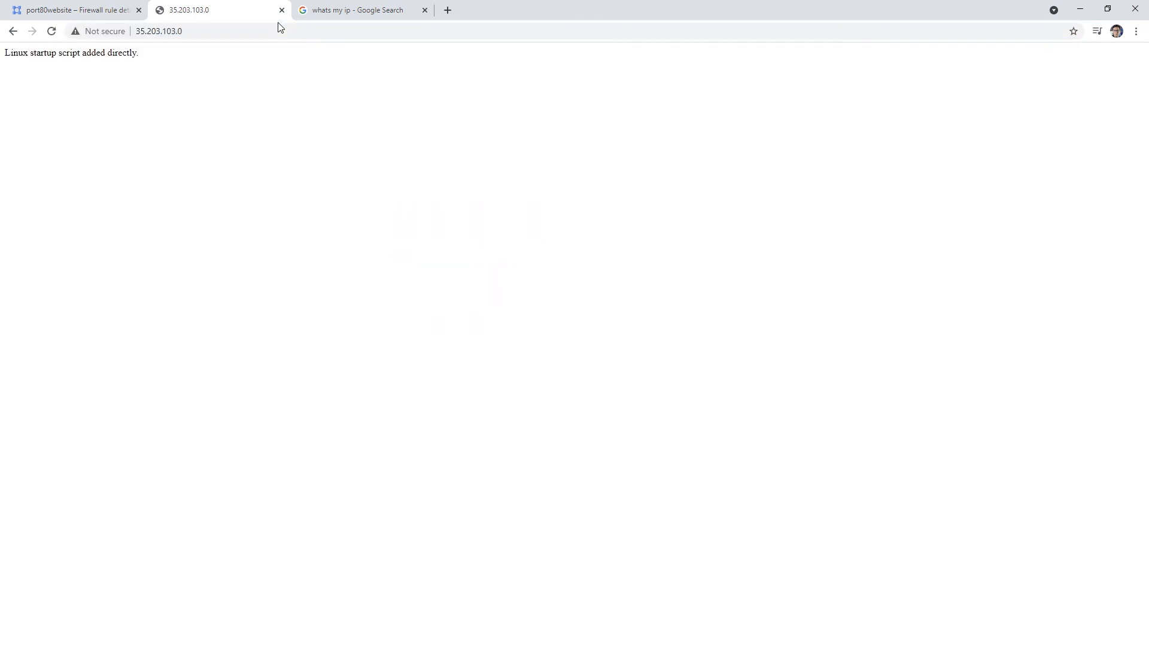
{"action": "left_click_drag", "start_coordinate": [122, 54], "coordinate": [28, 68]}
{"action": "left_click", "coordinate": [187, 60]}
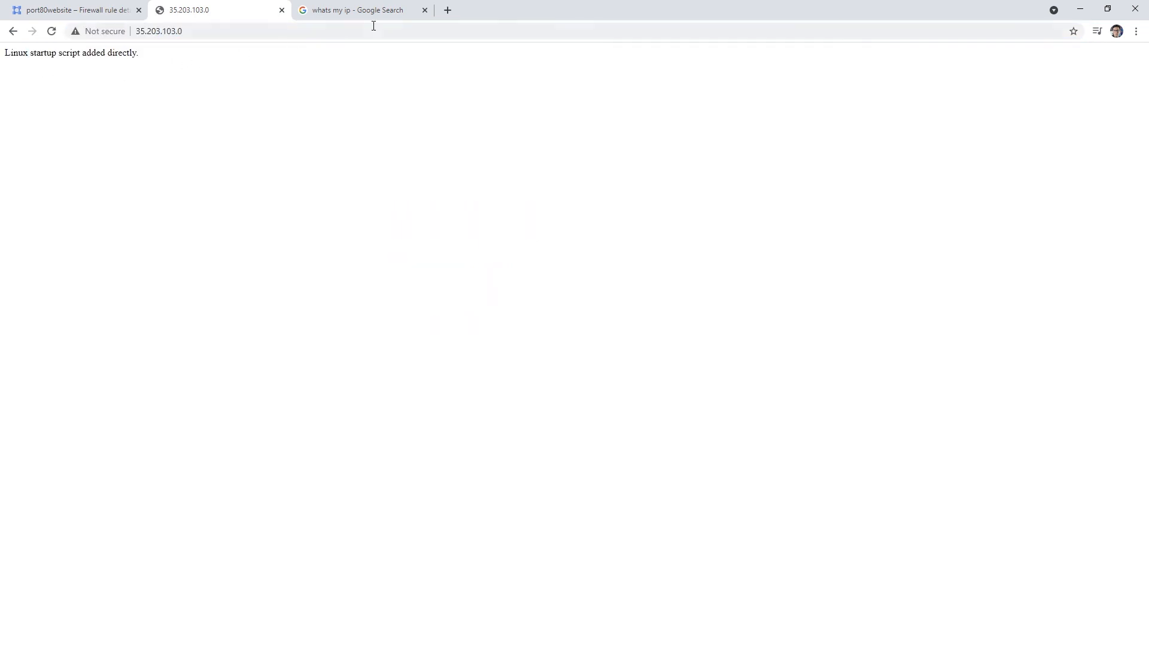
Close the Google search tab and return to the VM's network interface details in the console.
{"action": "left_click", "coordinate": [425, 11]}
{"action": "left_click", "coordinate": [109, 15]}
{"action": "left_click", "coordinate": [55, 85]}
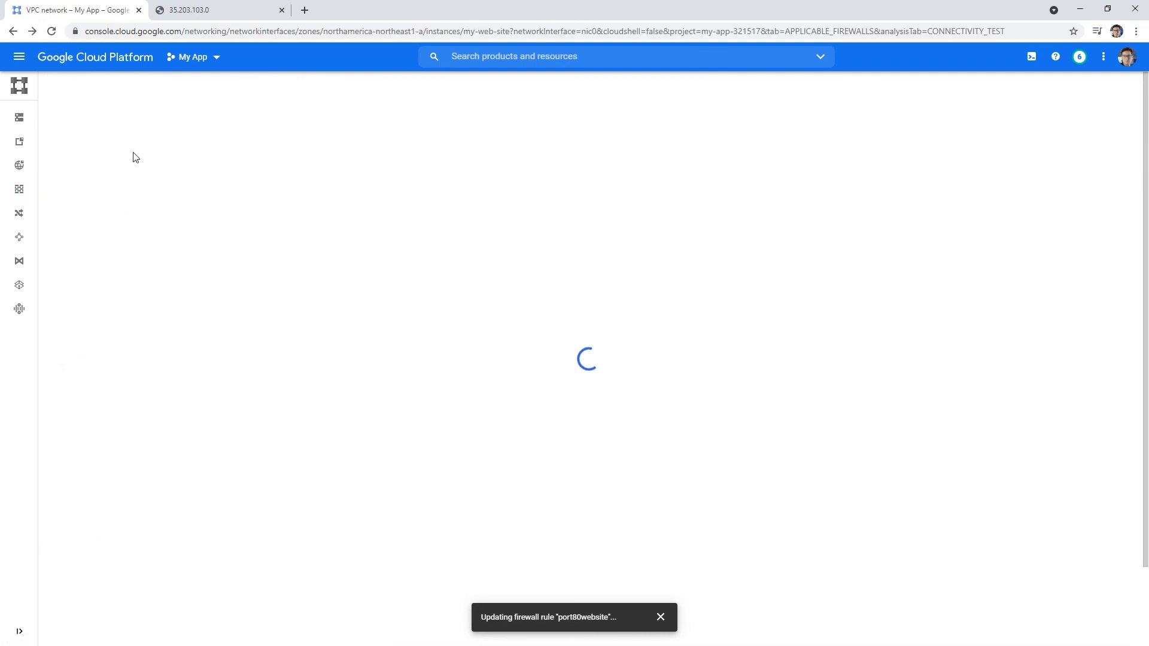
Search the console's products and resources for "comput".
{"action": "left_click", "coordinate": [517, 62]}
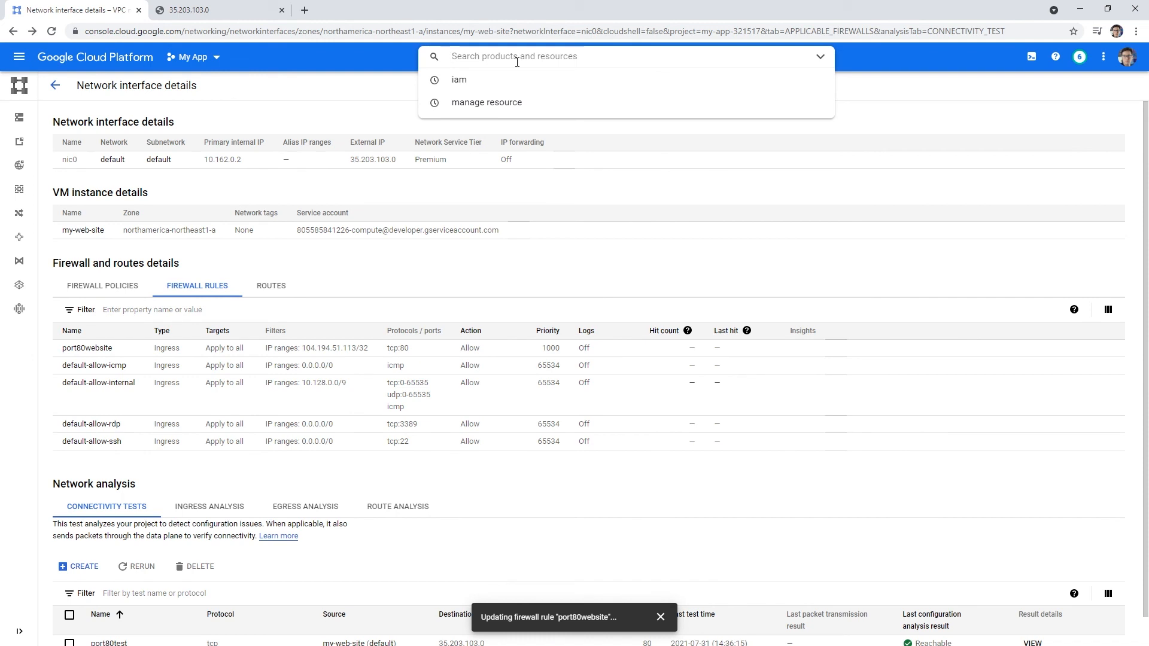
{"action": "type", "text": "comput"}
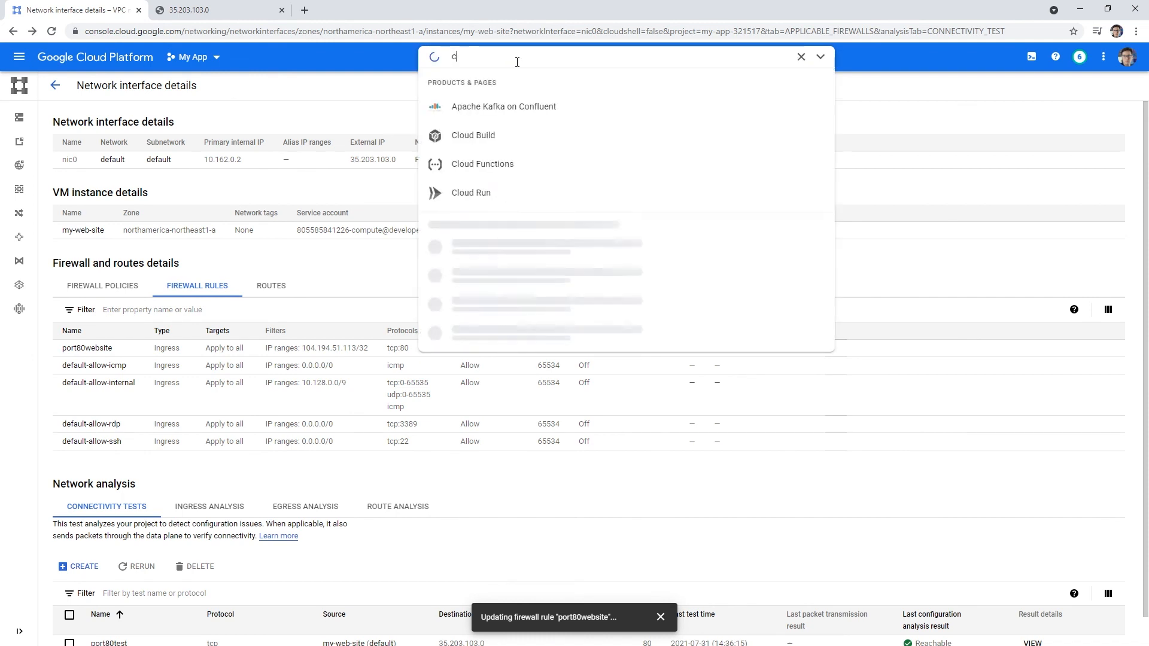